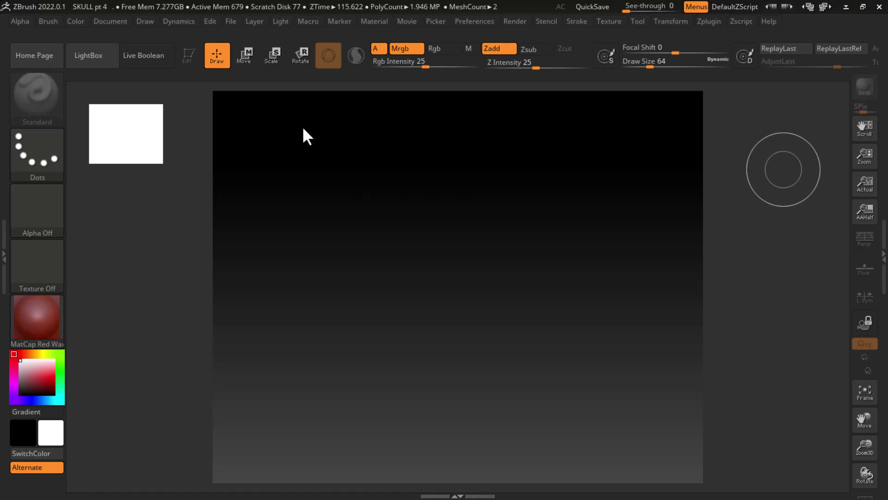
- Open the right tray's Tool palette and pick the Cylinder3D primitive
click(882, 245)
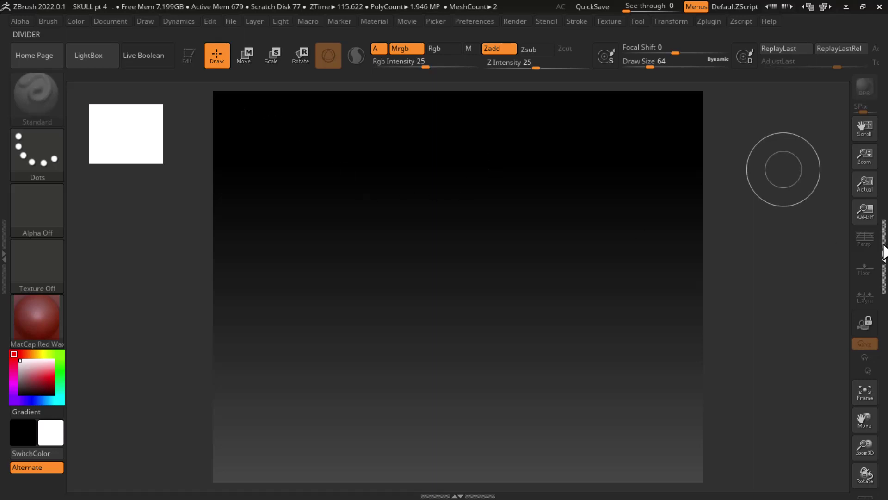
double_click(874, 244)
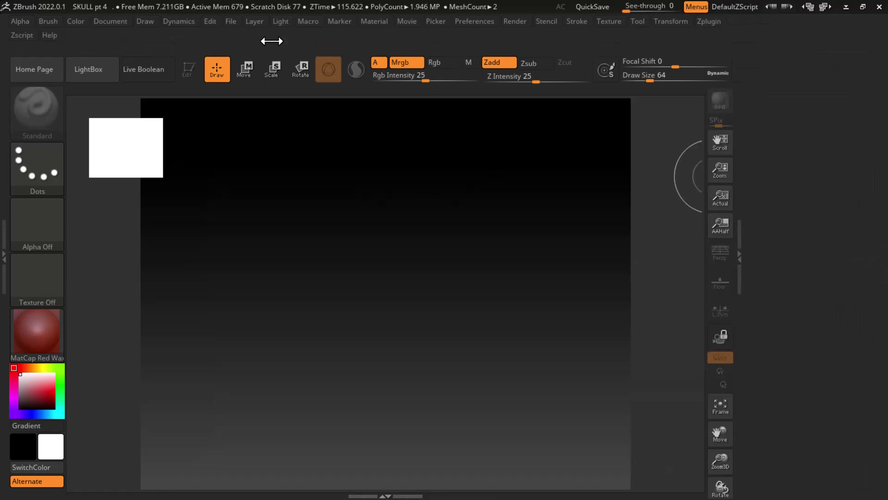
click(637, 20)
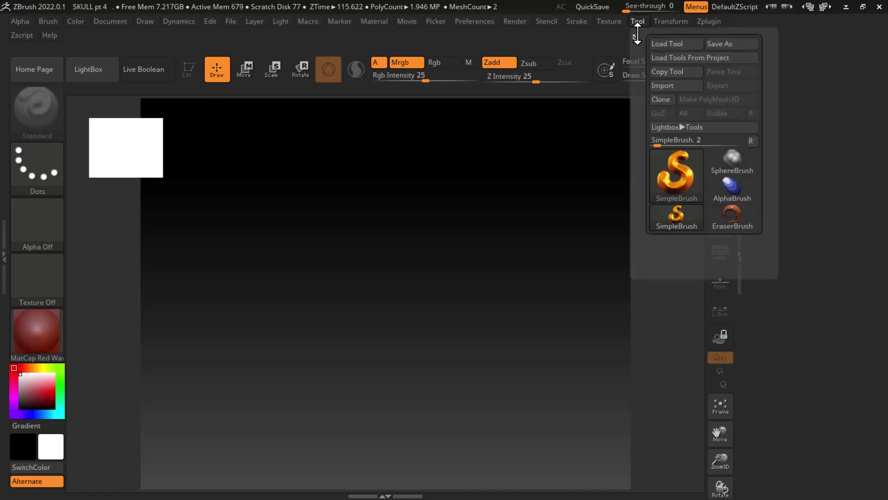
click(783, 171)
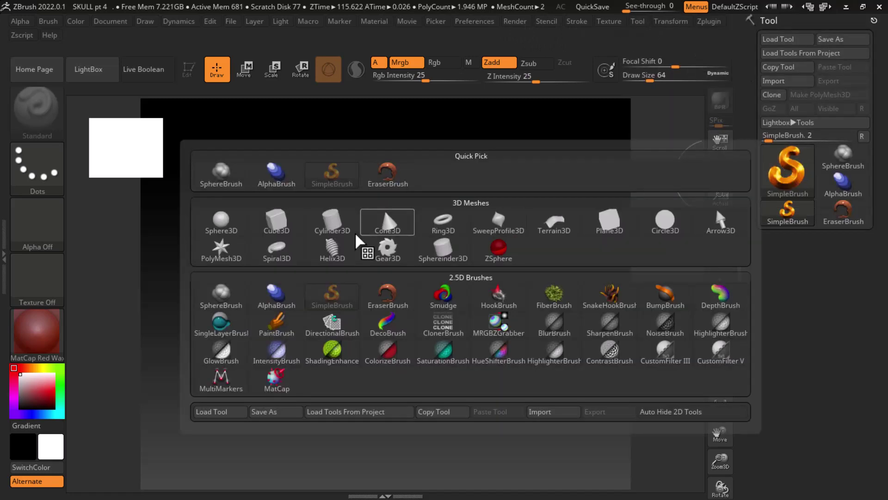
click(322, 220)
- Draw the cylinder in Edit mode, rotate it, and lower Initialize X Size to 81
drag(382, 308, 376, 403)
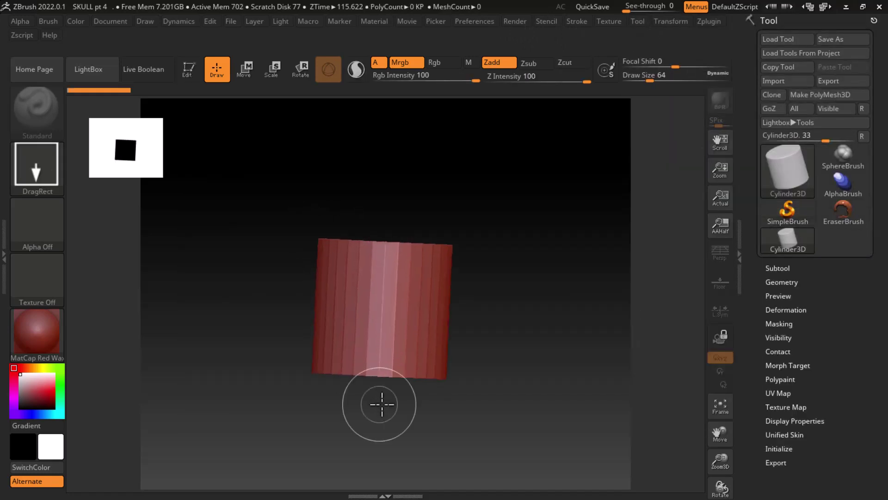
key(t)
mouse_move(536, 298)
mouse_down()
mouse_move(549, 306)
mouse_move(569, 291)
mouse_move(575, 389)
mouse_move(595, 351)
mouse_move(569, 343)
mouse_move(563, 351)
mouse_move(585, 347)
mouse_move(573, 307)
mouse_move(563, 317)
mouse_move(584, 324)
mouse_up()
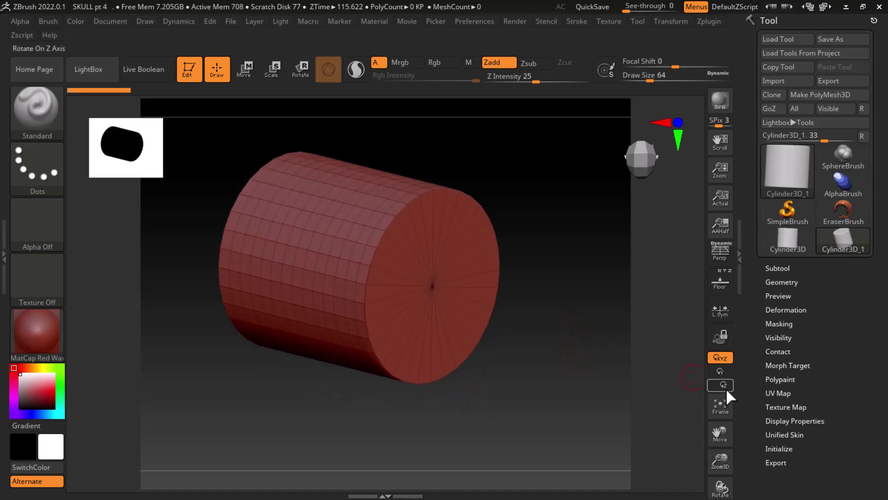
drag(766, 410, 755, 356)
- Set Initialize Z Size 10, HDivide 100, VDivide 35 and CapSubRatio 62
click(781, 334)
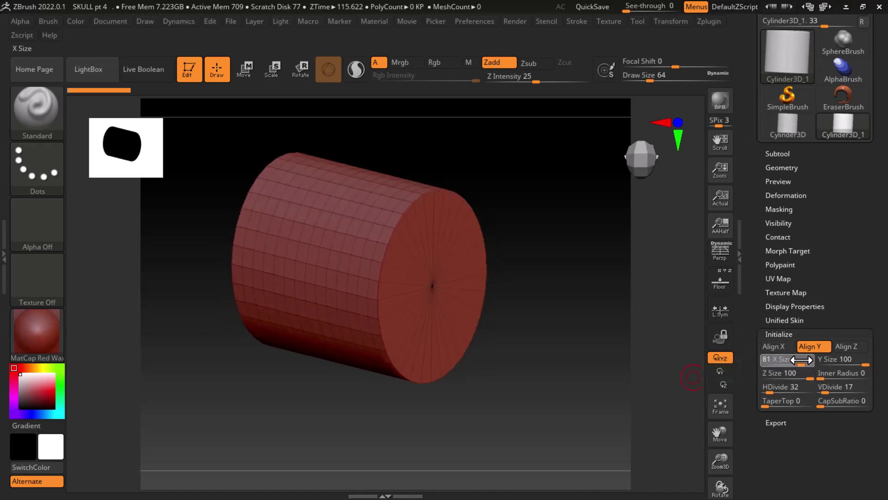
mouse_move(864, 364)
mouse_down()
mouse_move(835, 363)
mouse_move(883, 350)
mouse_up()
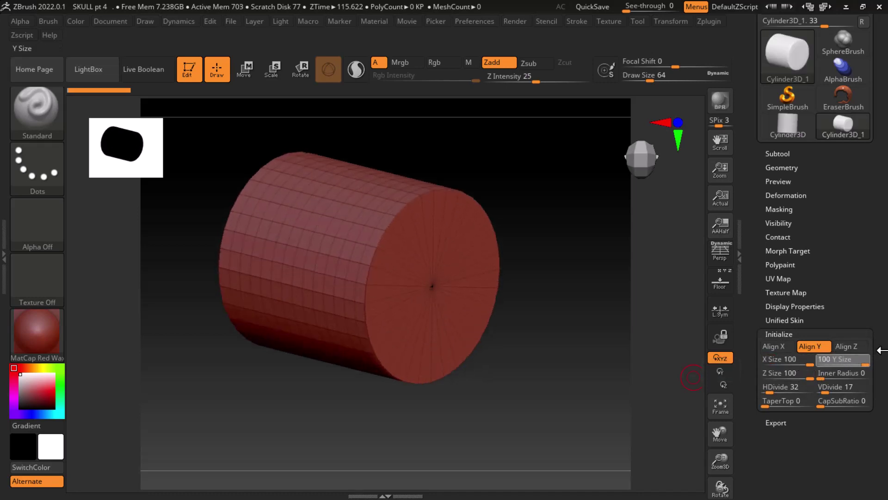
drag(804, 377, 769, 378)
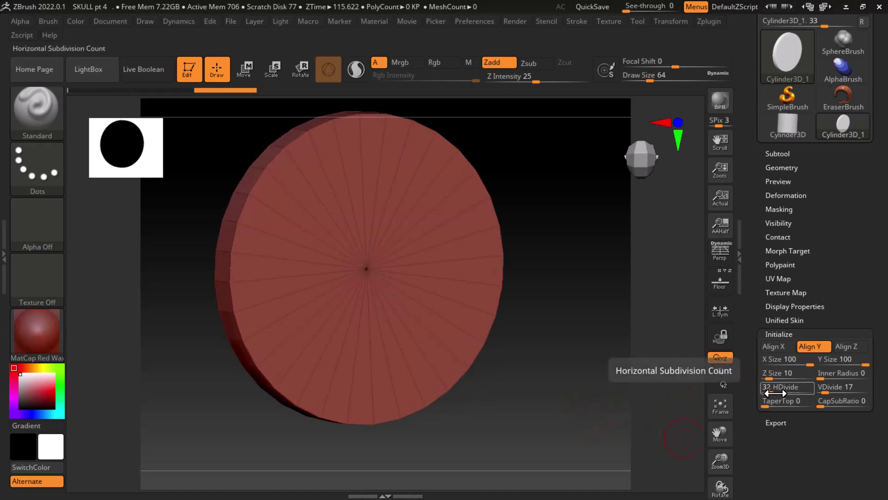
drag(775, 391, 832, 393)
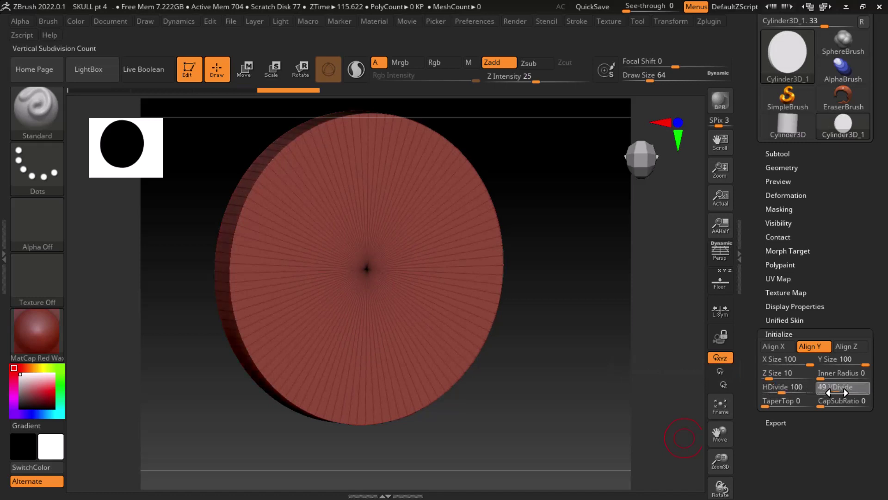
drag(631, 393, 565, 418)
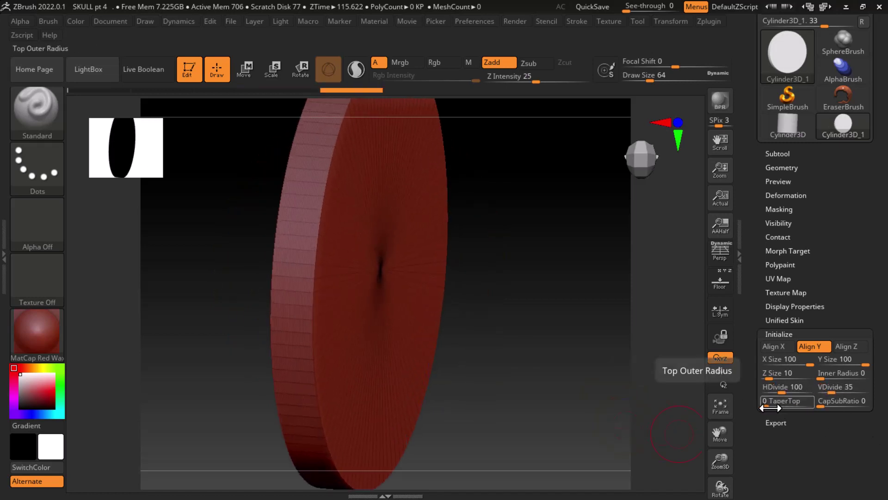
drag(823, 406, 831, 406)
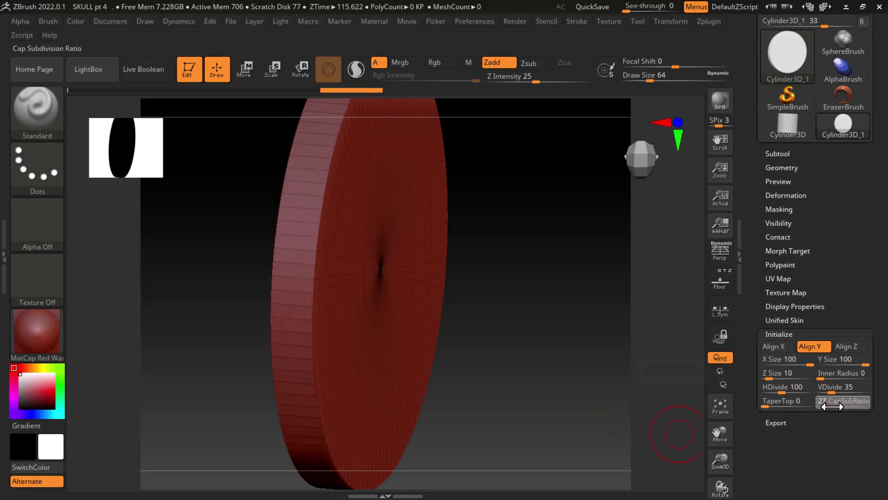
- Orbit the disc between face-on and edge-on views to check its shape
mouse_move(615, 407)
mouse_down()
mouse_move(584, 404)
mouse_move(601, 426)
mouse_move(591, 406)
mouse_up()
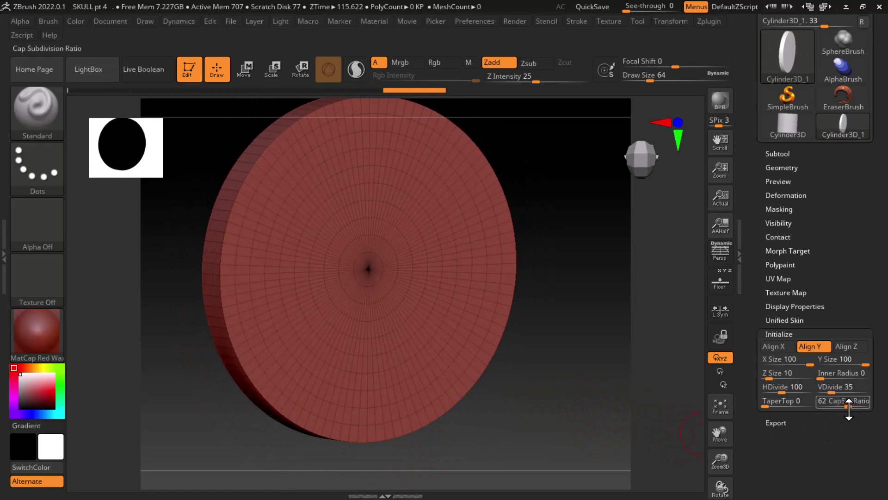
mouse_move(689, 419)
mouse_down()
mouse_move(628, 432)
mouse_move(601, 423)
mouse_up()
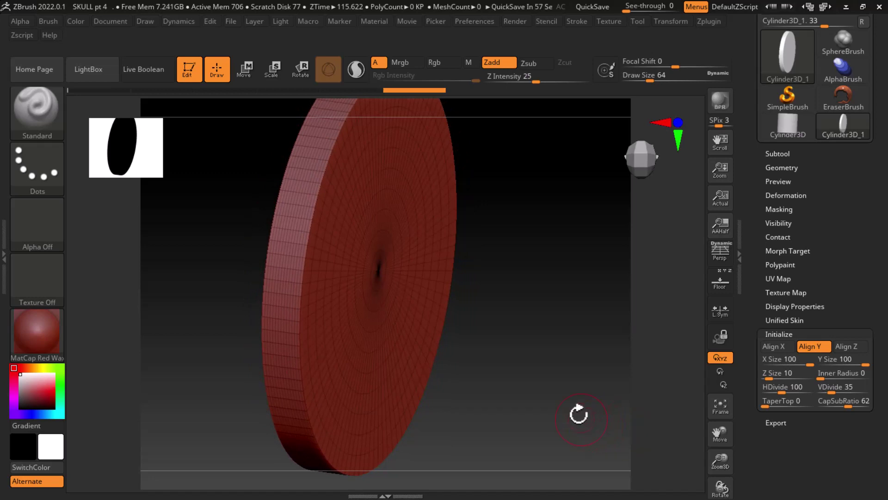
shift+drag(549, 402, 571, 401)
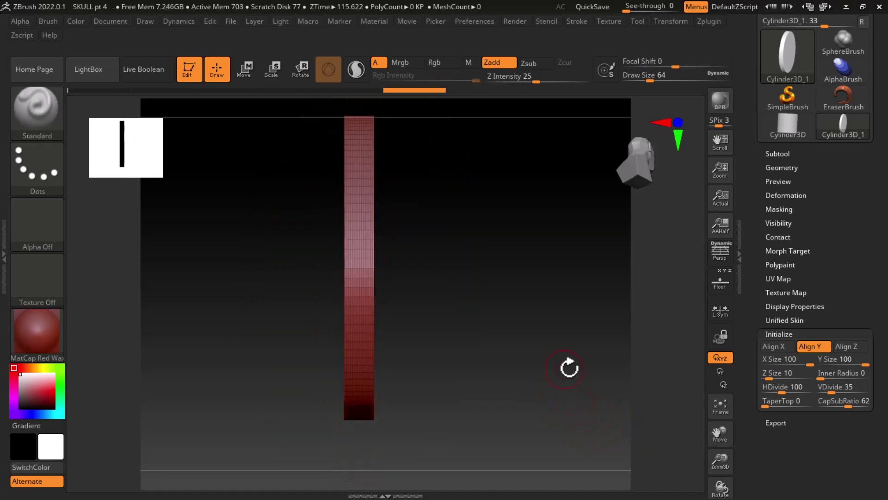
mouse_move(569, 368)
shift+mouse_down()
mouse_move(588, 382)
mouse_move(564, 383)
shift+mouse_up()
drag(754, 245, 754, 360)
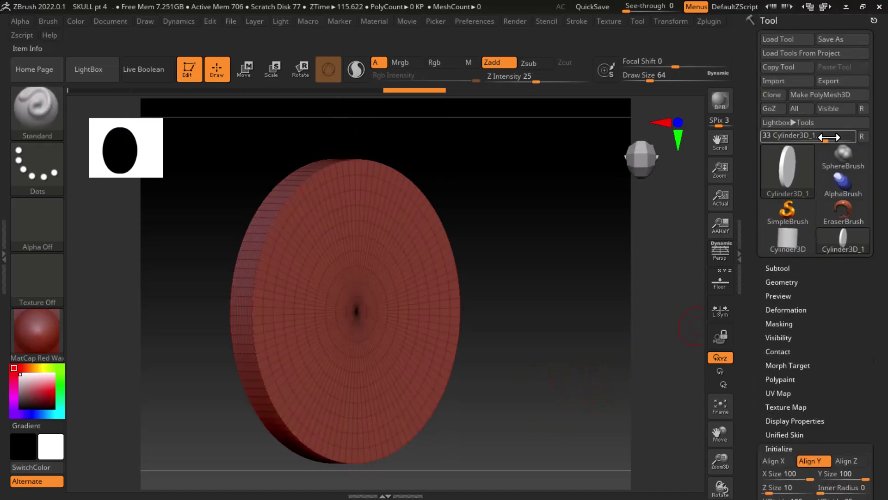
- Make the disc a PolyMesh3D and hide everything except its front face
click(826, 95)
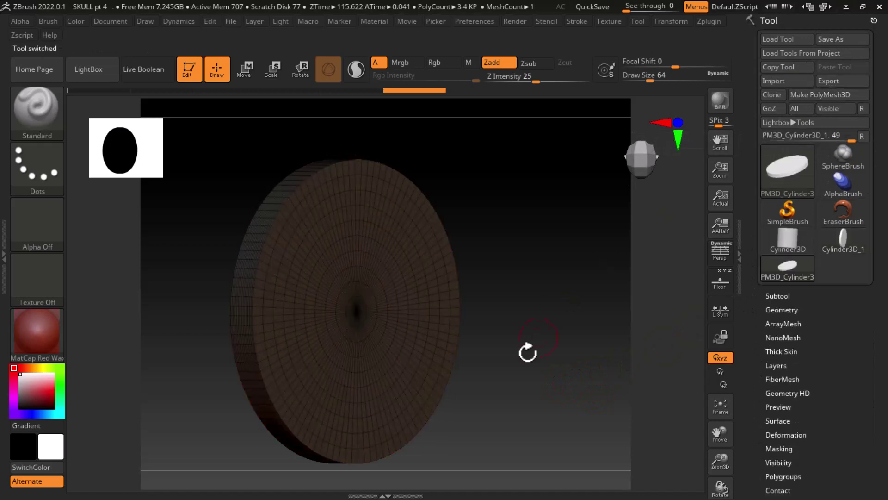
mouse_move(555, 347)
mouse_down()
mouse_move(577, 371)
mouse_move(541, 364)
mouse_up()
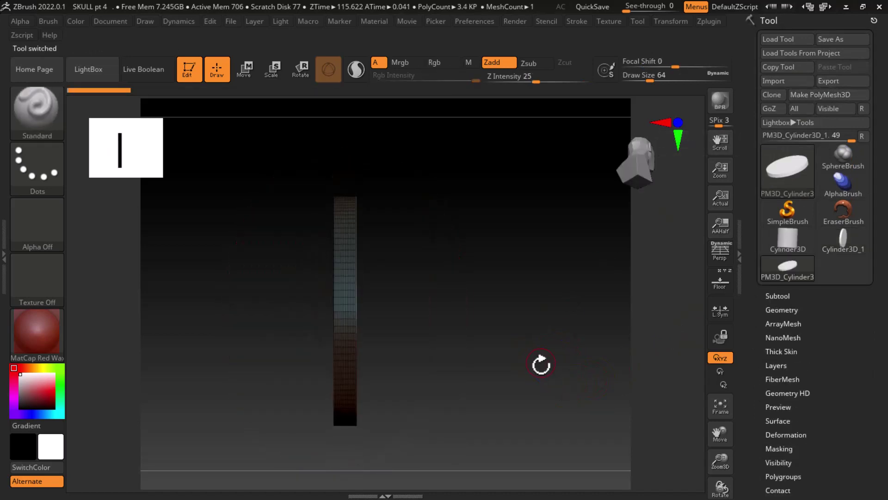
ctrl+shift+drag(433, 170, 355, 454)
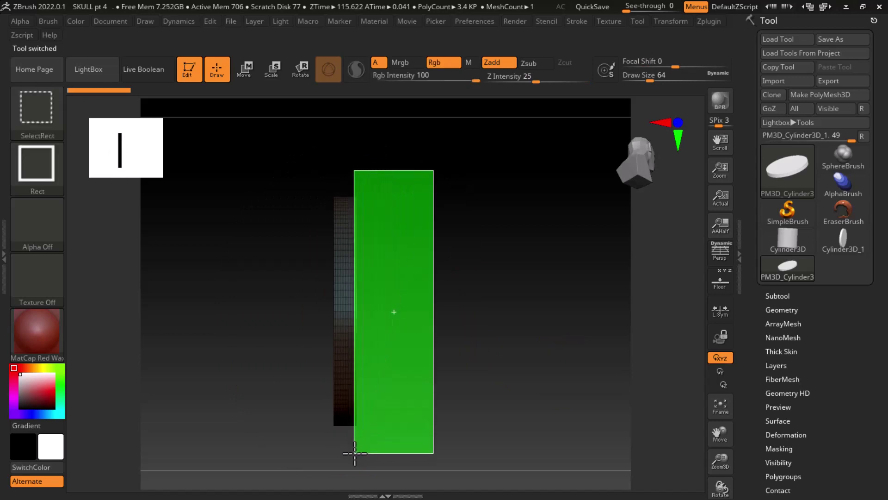
ctrl+shift+drag(355, 453, 355, 453)
- Rotate the isolated front face to a face-on view
drag(518, 363, 495, 368)
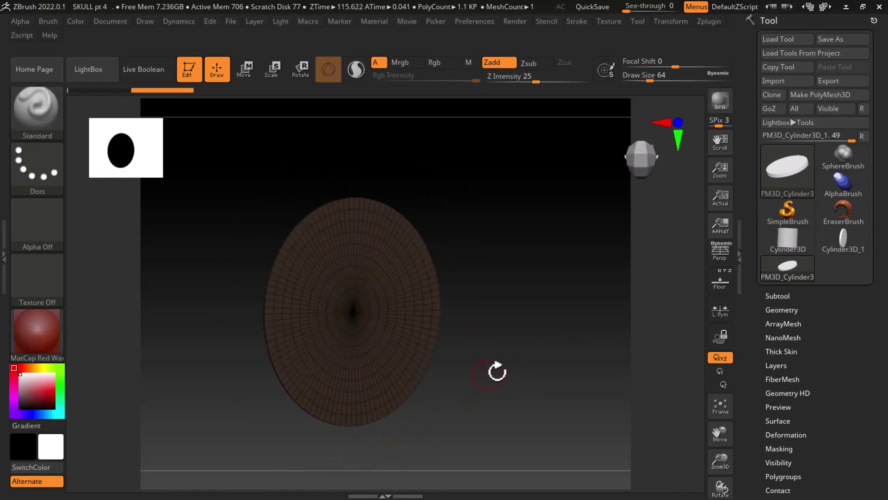
mouse_move(563, 325)
mouse_down()
mouse_move(575, 347)
mouse_move(567, 324)
mouse_move(591, 331)
mouse_move(529, 327)
mouse_move(610, 360)
mouse_up()
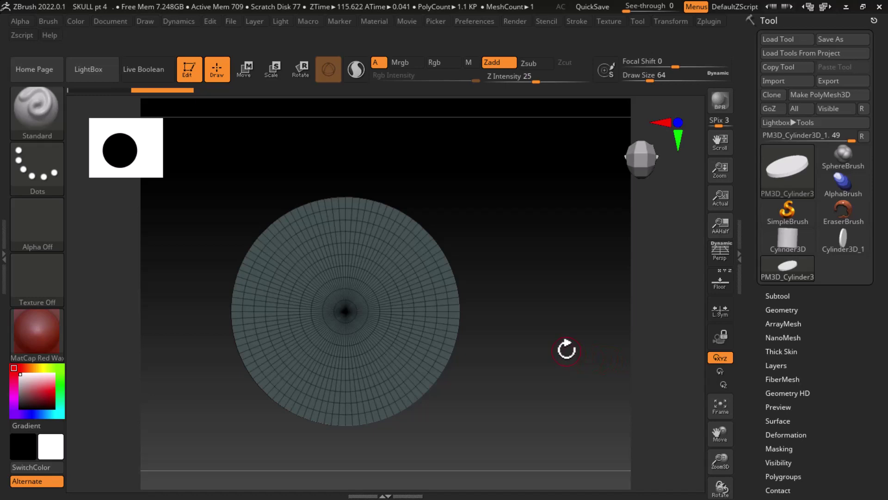
ctrl+shift+click(41, 116)
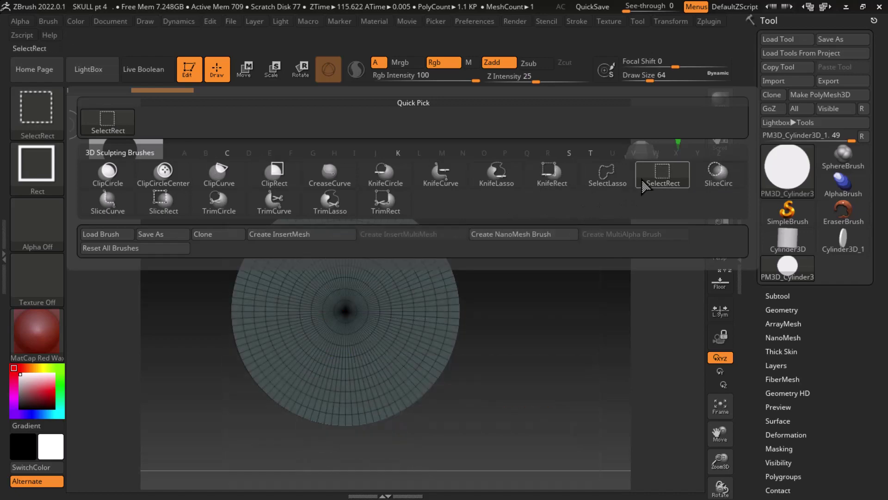
mouse_move(662, 174)
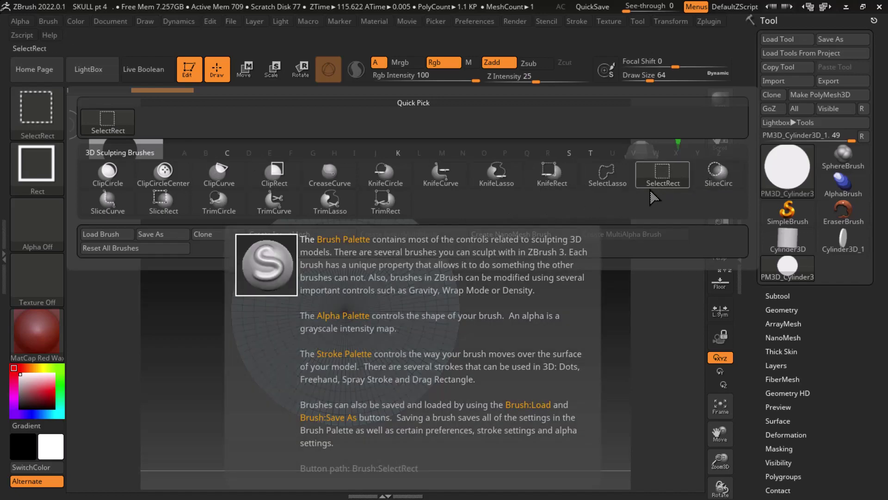
- Switch to the MaskPerfectCircle brush and try a circular mask on the disc
ctrl+click(30, 125)
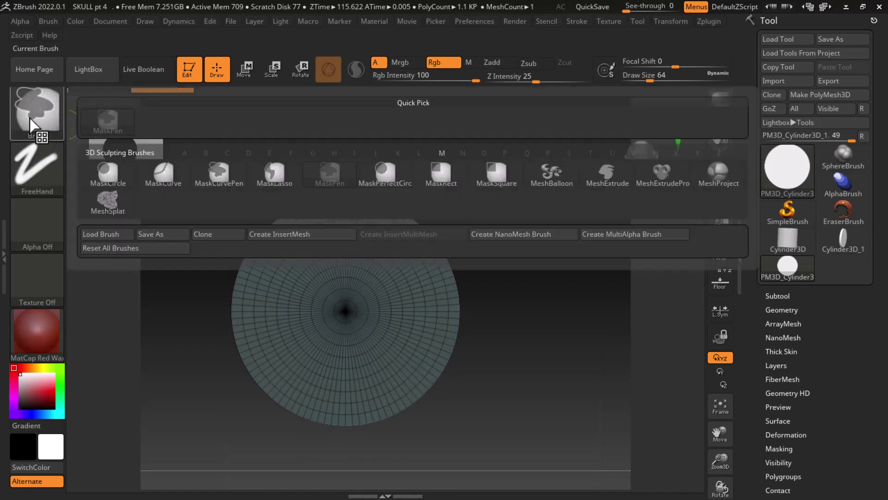
click(385, 175)
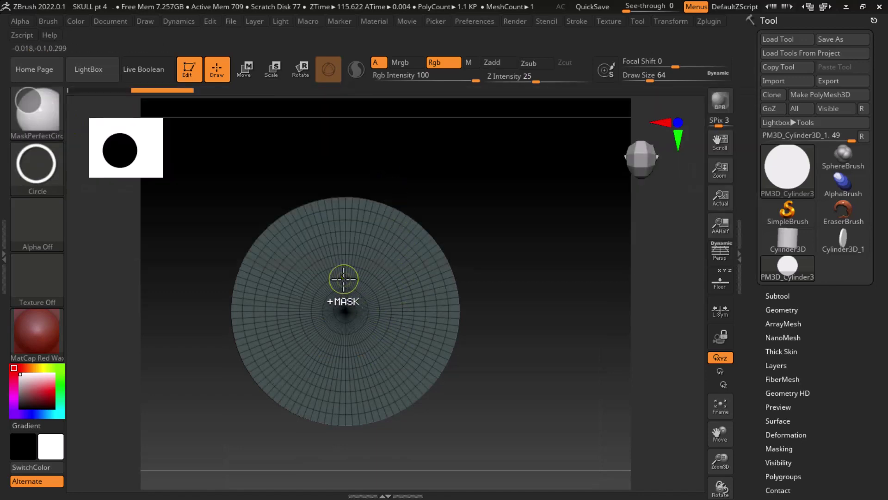
ctrl+drag(329, 272, 405, 369)
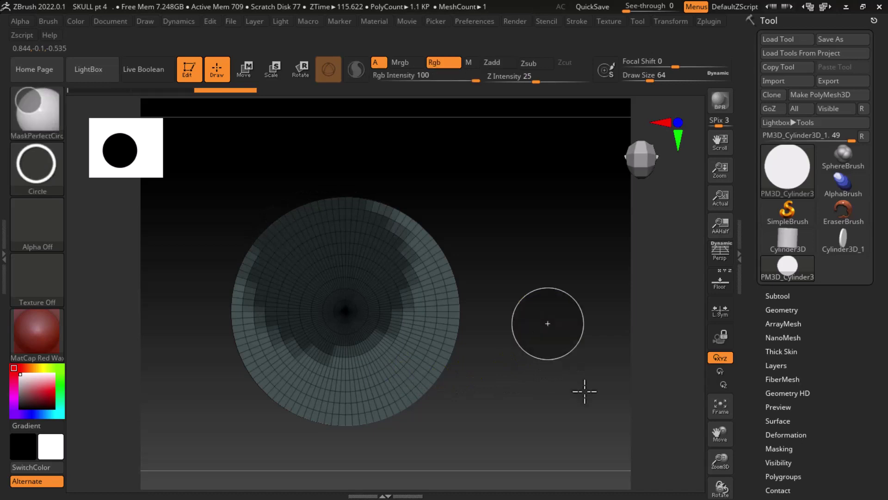
ctrl+drag(584, 391, 573, 379)
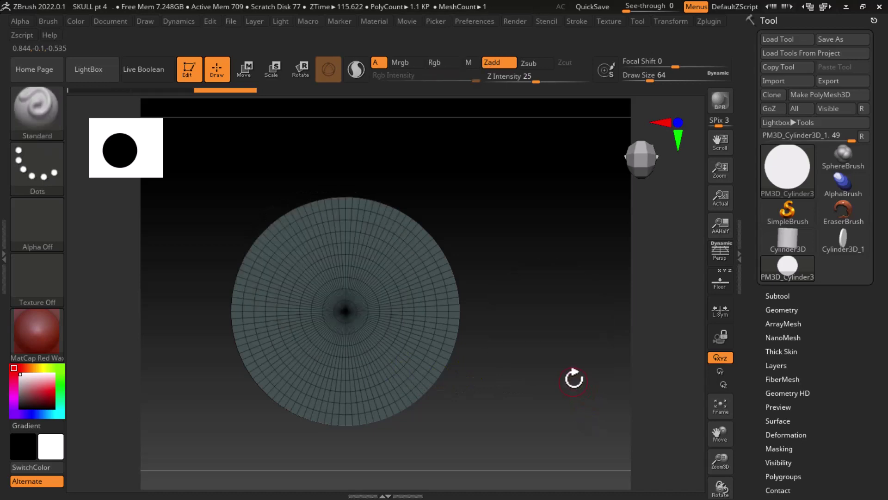
- Unhide the full disc and mask a large circle centred on its face
ctrl+click(548, 309)
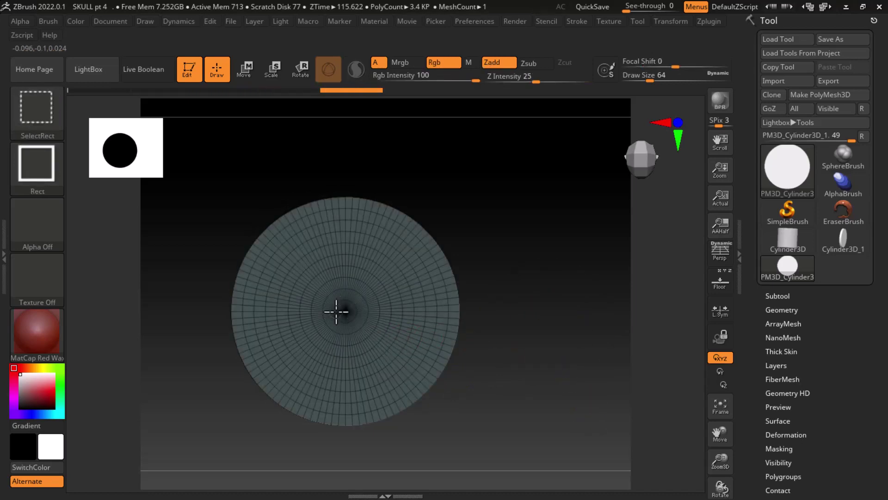
ctrl+shift+drag(336, 309, 408, 403)
ctrl+shift+click(527, 382)
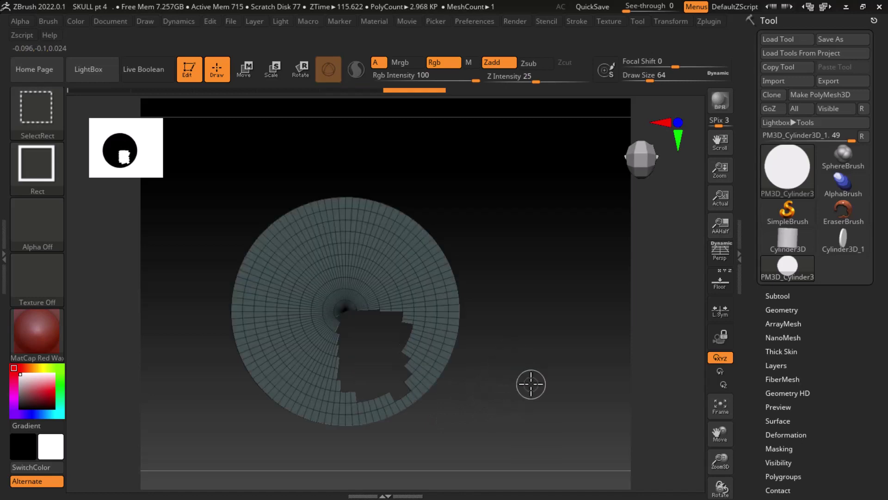
ctrl+shift+click(557, 351)
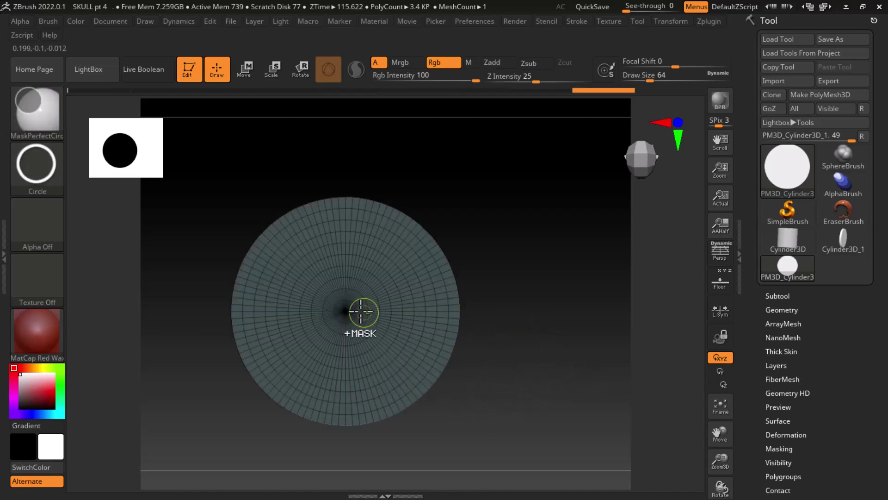
ctrl+drag(338, 309, 386, 428)
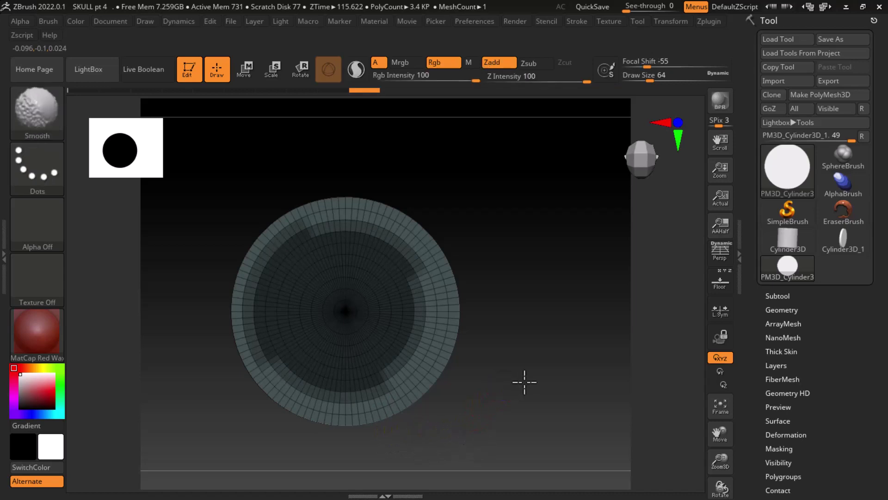
- Orbit the disc edge-on and drag a rectangular mask across it with MaskRect
drag(525, 384, 571, 404)
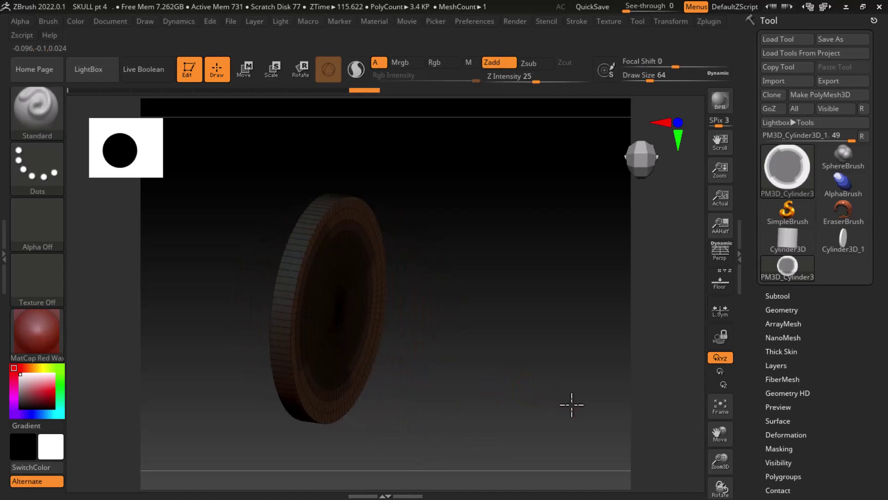
shift+drag(532, 348, 546, 354)
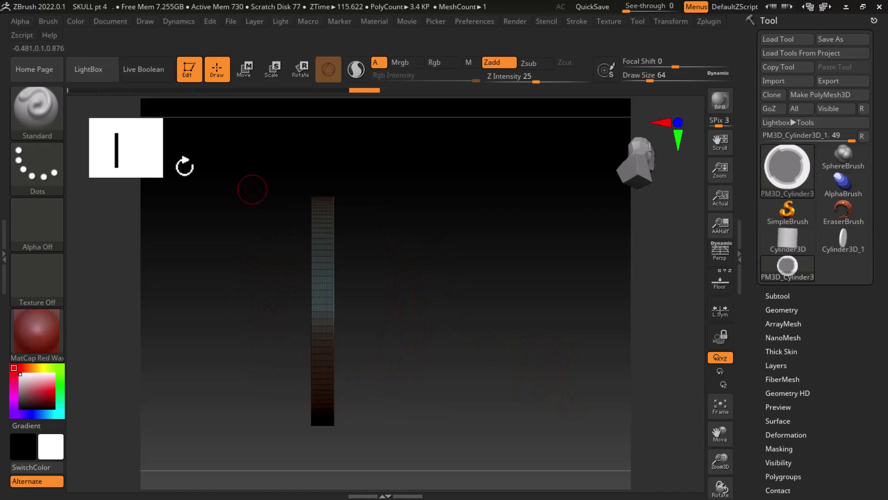
key(ctrl)
click(45, 133)
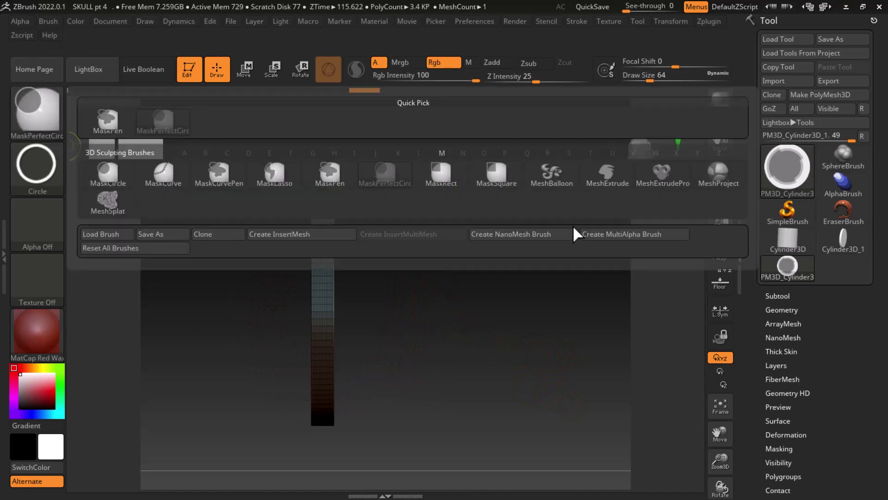
click(446, 185)
ctrl+drag(431, 173, 334, 489)
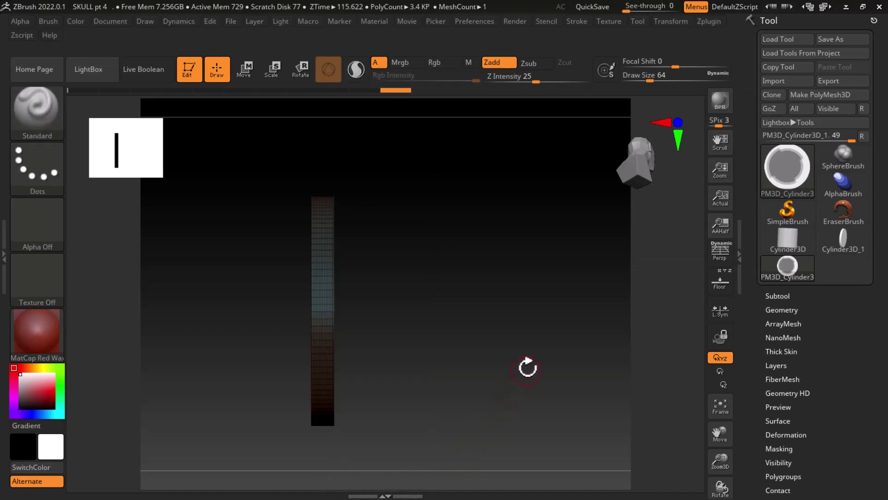
mouse_move(573, 268)
shift+mouse_down()
mouse_move(528, 270)
mouse_move(559, 278)
mouse_move(270, 420)
shift+mouse_up()
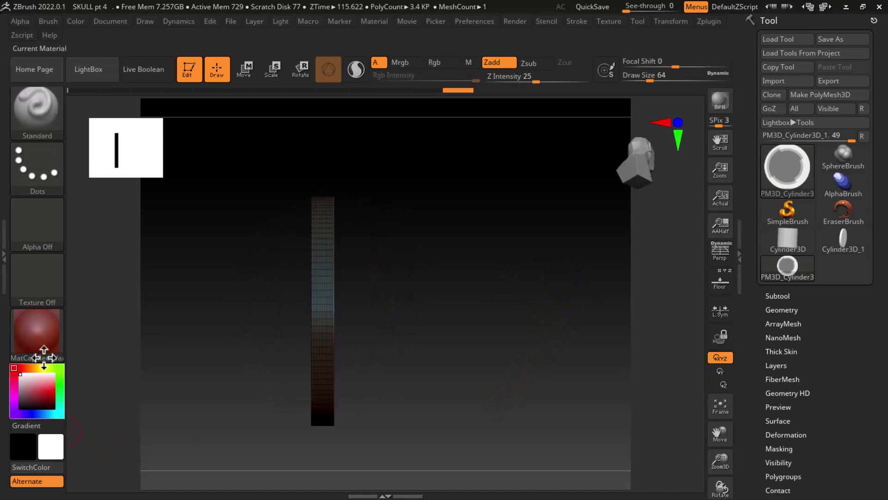
- Switch the cylinder to BasicMaterial and box-isolate part of it edge-on
click(35, 334)
click(154, 355)
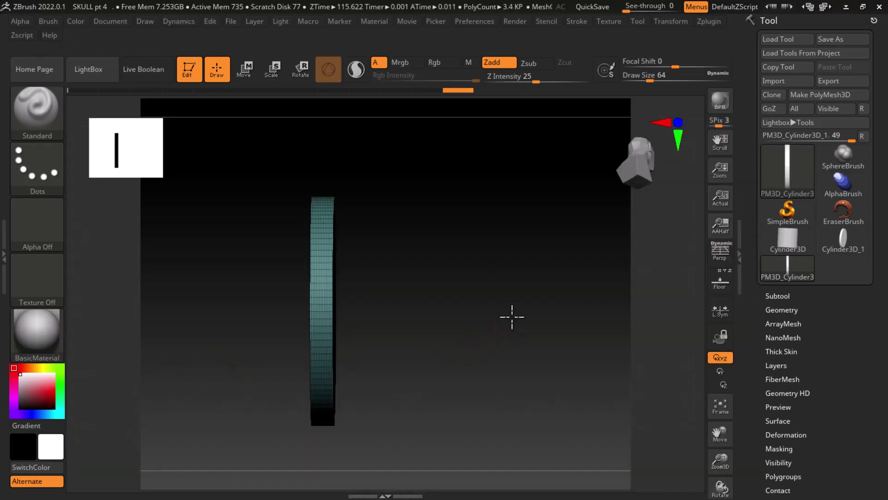
ctrl+shift+drag(459, 163, 333, 493)
drag(426, 461, 445, 396)
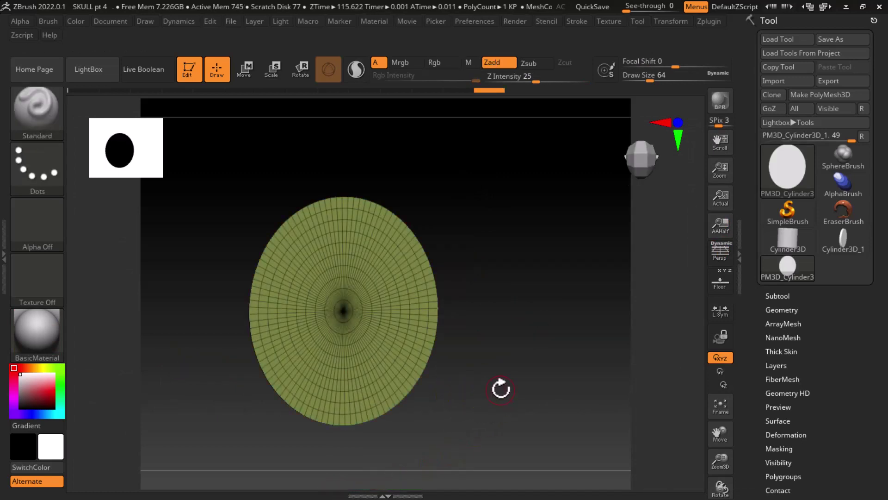
mouse_move(498, 387)
mouse_down()
mouse_move(559, 388)
mouse_move(564, 370)
mouse_up()
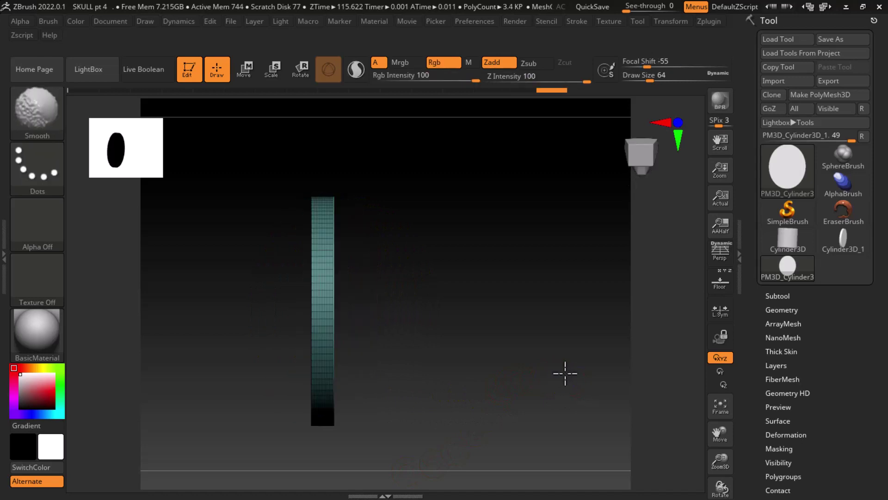
- Hide the cylinder's side wall, leaving only its front face
ctrl+shift+drag(284, 180, 308, 489)
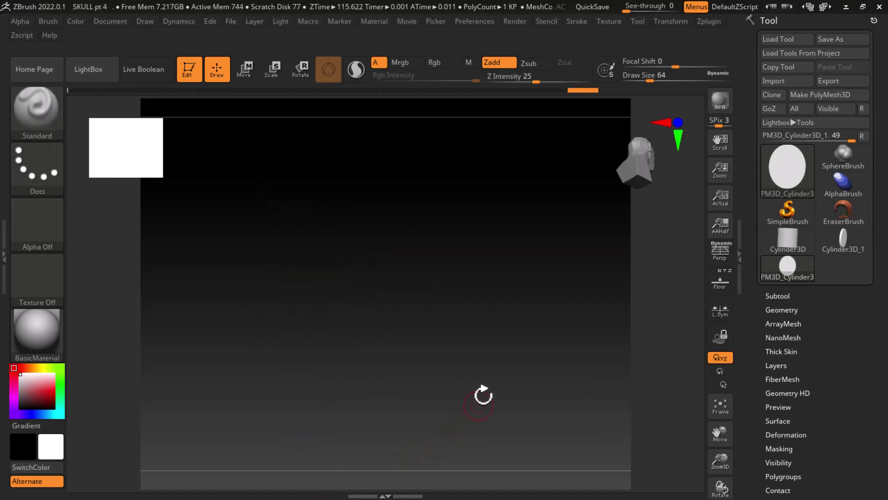
mouse_move(482, 396)
shift+mouse_down()
mouse_move(521, 397)
mouse_move(547, 353)
shift+mouse_up()
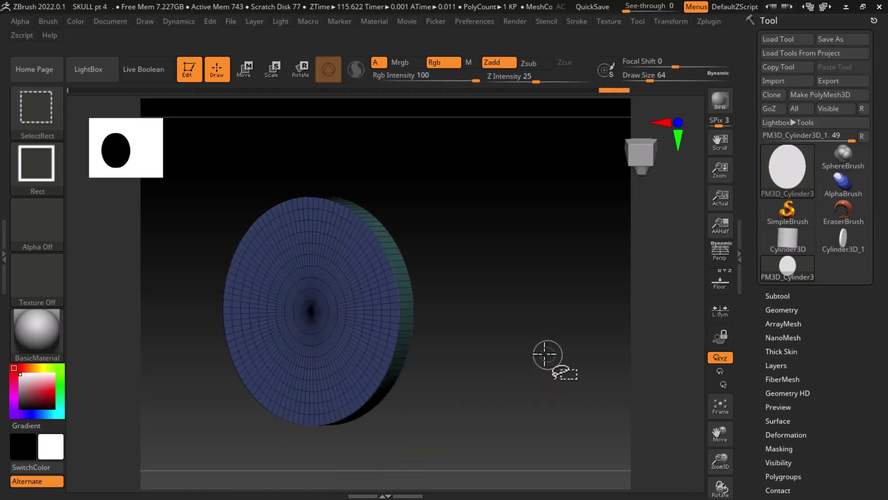
mouse_move(462, 353)
mouse_down()
mouse_move(478, 365)
mouse_move(565, 363)
mouse_move(562, 350)
mouse_move(579, 341)
mouse_move(553, 374)
mouse_move(563, 365)
mouse_move(686, 388)
mouse_up()
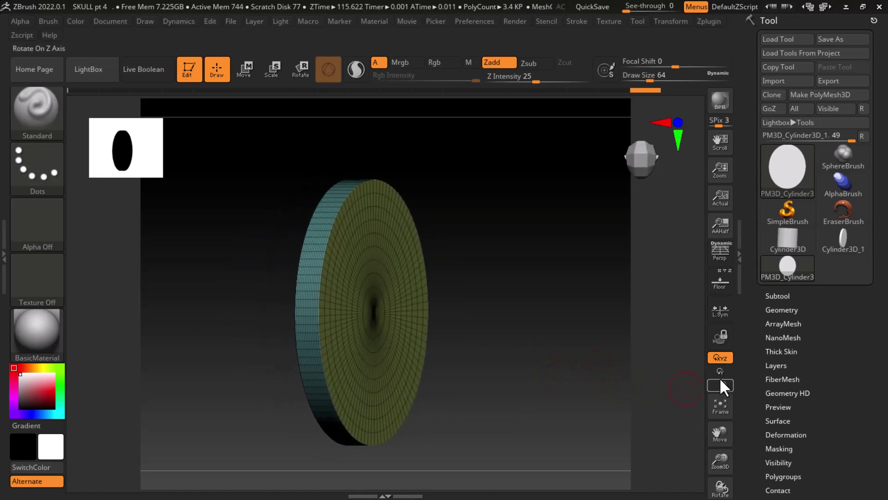
key(ctrl)
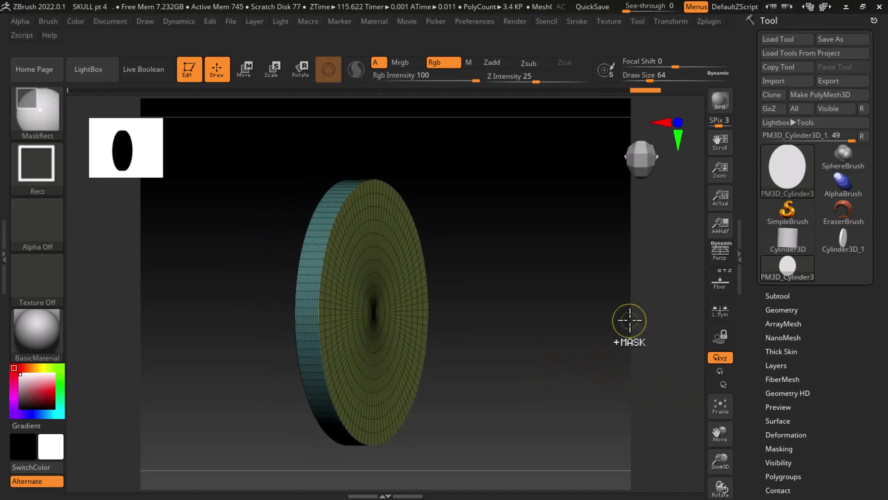
drag(573, 361, 545, 372)
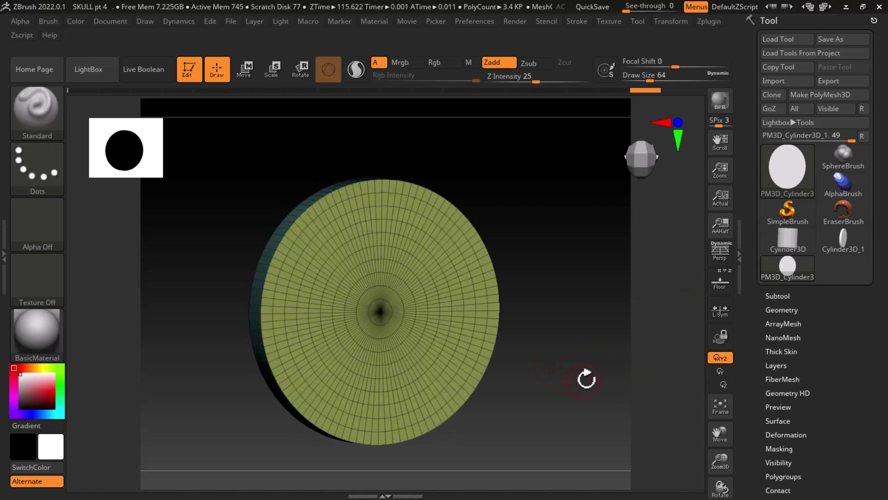
ctrl+shift+click(426, 329)
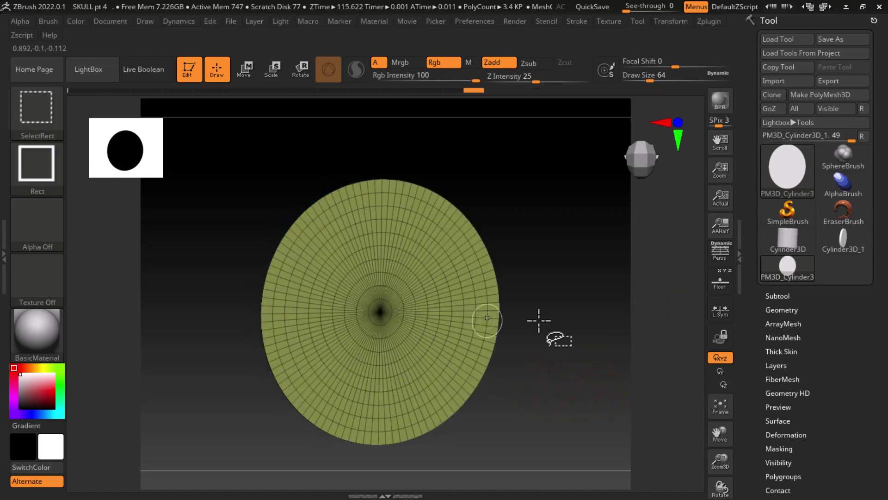
- Mask the front face, then unhide the side wall and clear the mask
shift+drag(555, 332, 611, 281)
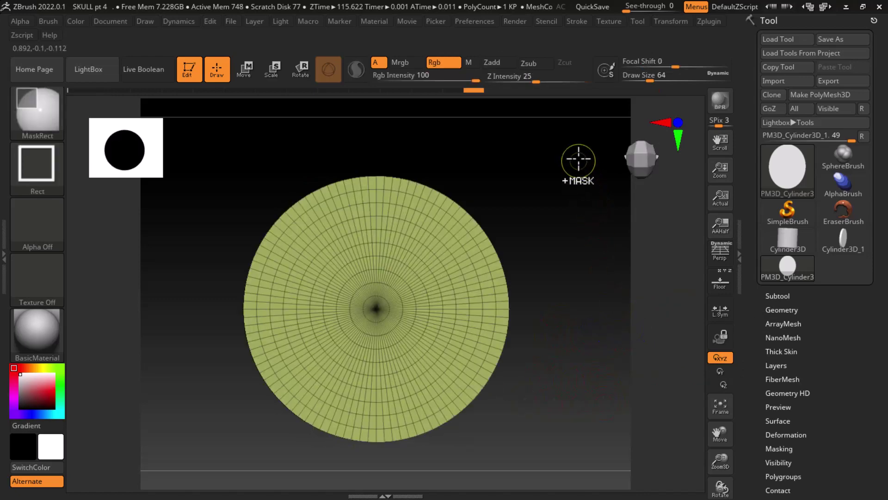
mouse_move(577, 158)
ctrl+mouse_down()
mouse_move(385, 406)
mouse_move(201, 475)
ctrl+mouse_up()
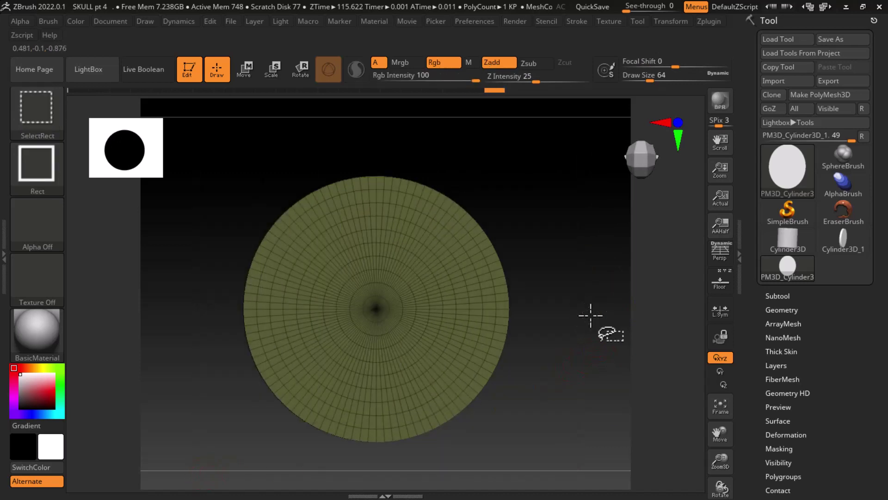
ctrl+shift+click(594, 358)
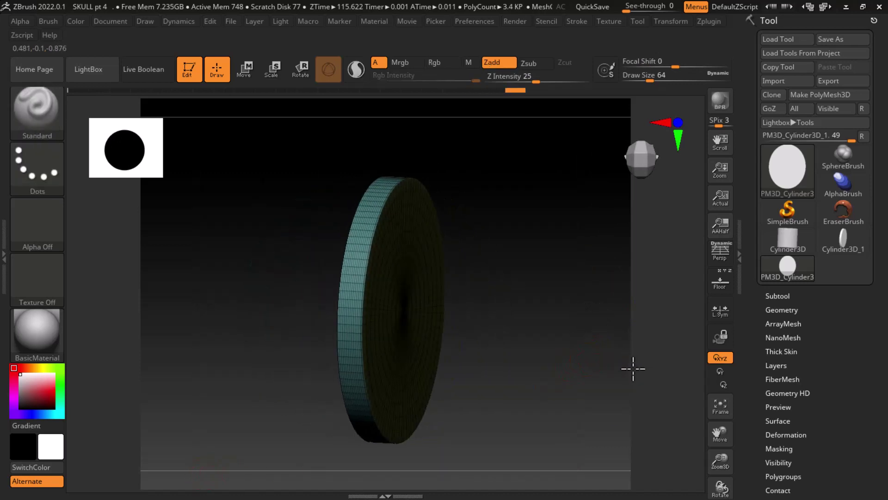
drag(594, 359, 620, 362)
ctrl+drag(591, 323, 565, 343)
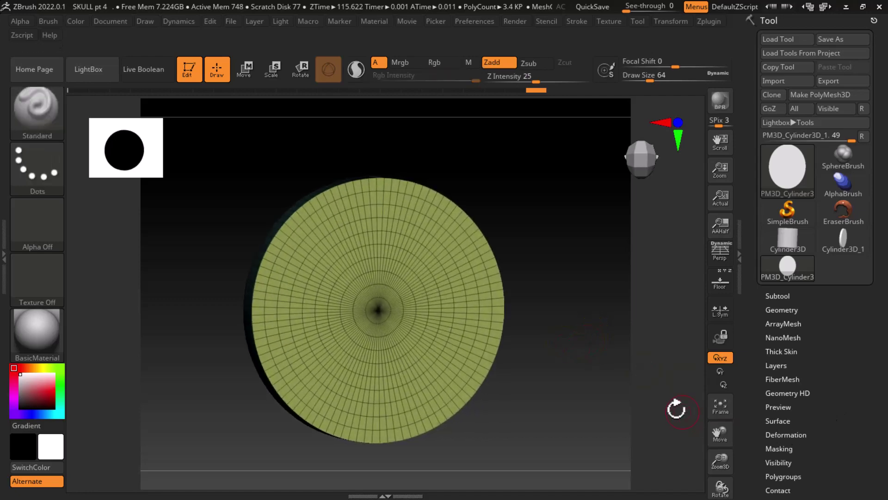
mouse_move(676, 409)
mouse_down()
mouse_move(640, 399)
mouse_move(697, 407)
mouse_move(620, 408)
mouse_up()
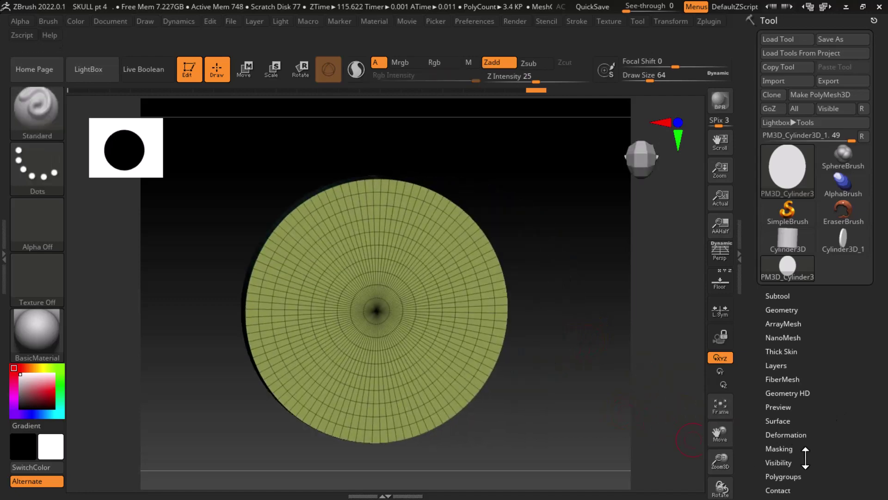
mouse_move(805, 458)
mouse_down()
mouse_move(763, 417)
mouse_move(757, 352)
mouse_up()
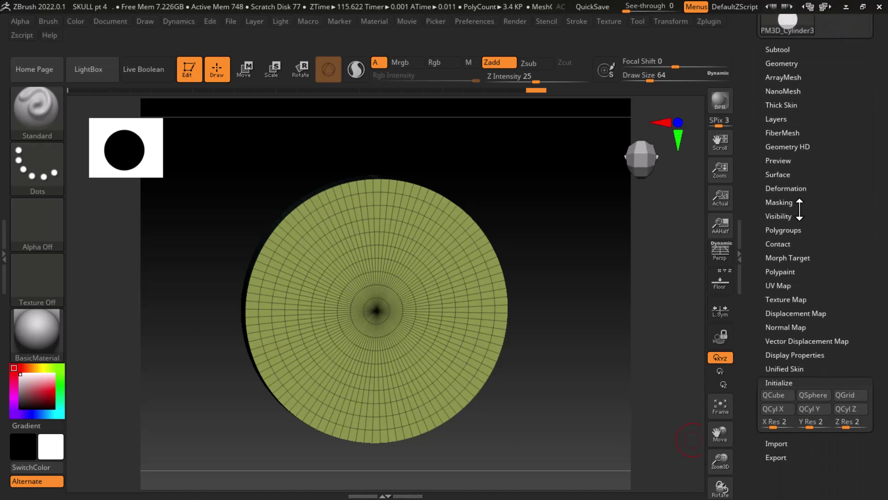
- Set Deformation Inflate to 20 and orbit to inspect the swollen rim
click(799, 188)
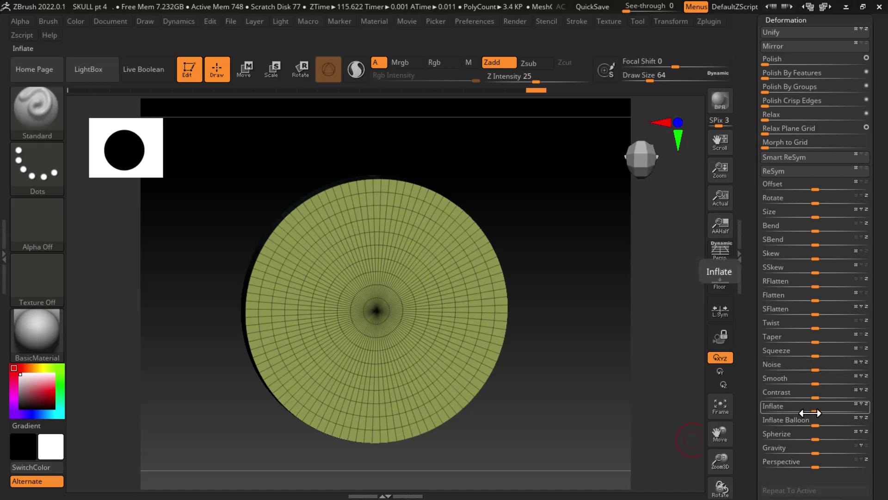
mouse_move(815, 410)
mouse_down()
mouse_move(826, 409)
mouse_move(788, 413)
mouse_up()
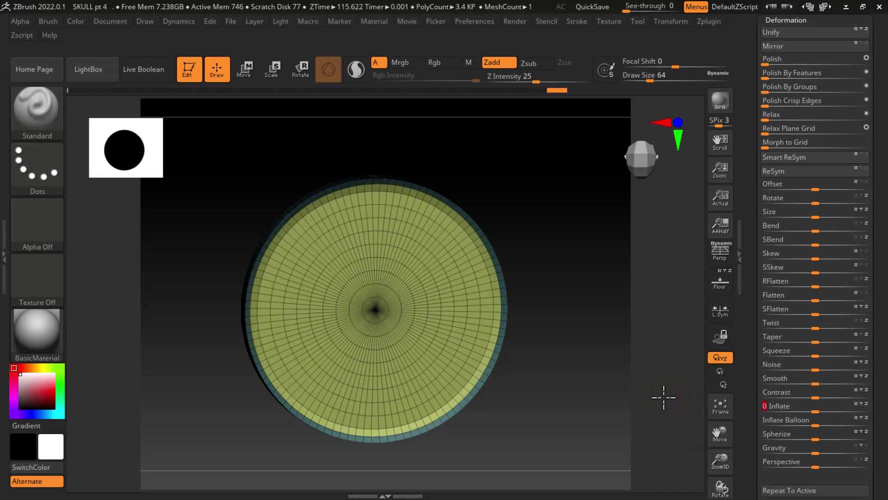
mouse_move(663, 397)
mouse_down()
mouse_move(595, 400)
mouse_move(604, 406)
mouse_move(595, 383)
mouse_move(583, 386)
mouse_move(594, 393)
mouse_move(589, 376)
mouse_move(599, 391)
mouse_move(607, 376)
mouse_move(591, 333)
mouse_move(620, 378)
mouse_up()
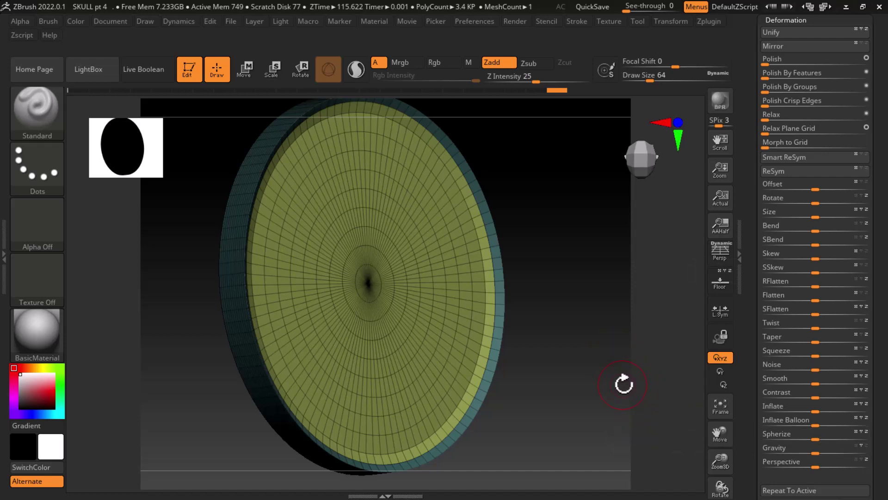
mouse_move(621, 379)
mouse_down()
mouse_move(640, 394)
mouse_move(620, 388)
mouse_move(600, 432)
mouse_move(430, 270)
mouse_up()
- Hide the disc's faces so only the thin outer rim ring remains
ctrl+shift+click(430, 270)
ctrl+shift+click(584, 318)
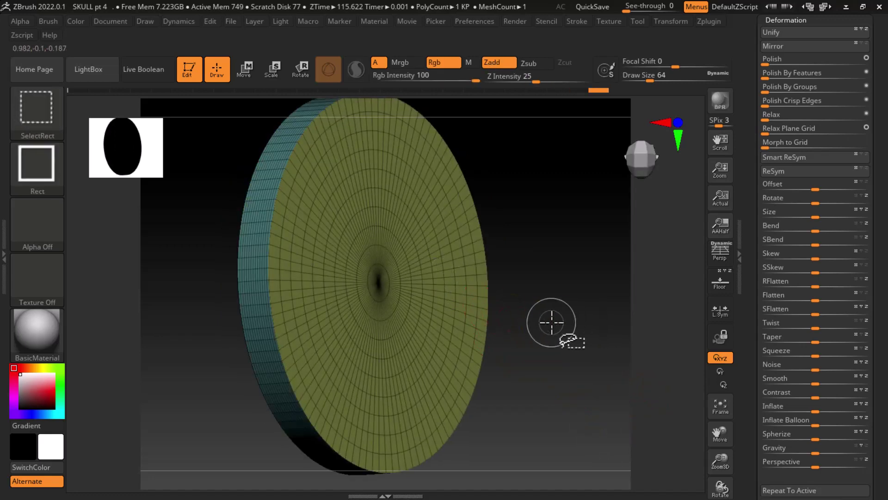
ctrl+shift+click(549, 321)
ctrl+shift+click(637, 337)
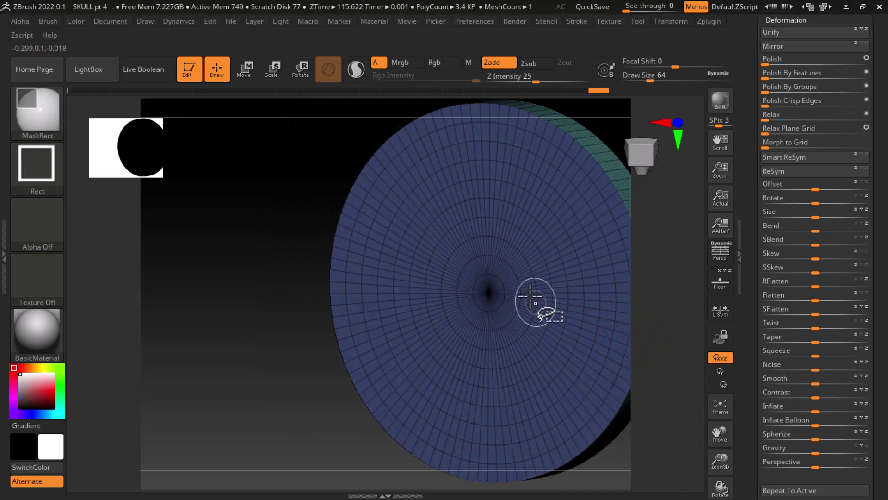
ctrl+shift+click(510, 268)
mouse_move(245, 274)
mouse_down()
mouse_move(326, 291)
mouse_move(460, 292)
mouse_up()
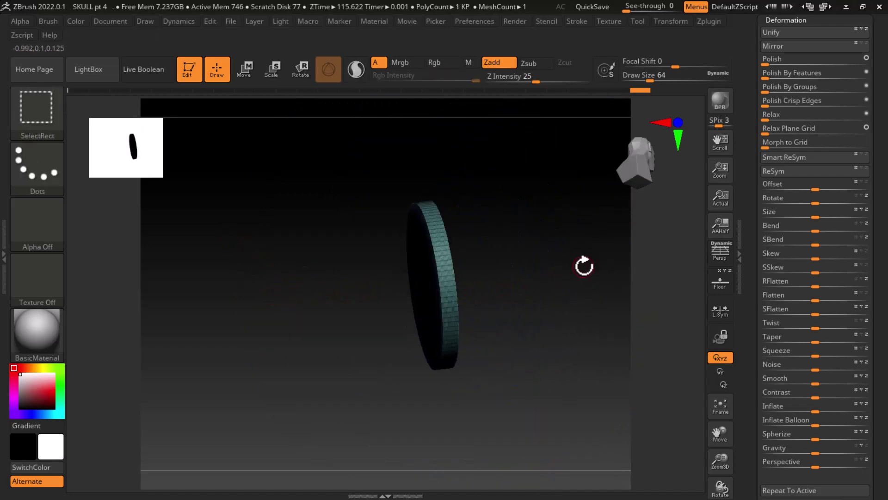
drag(583, 264, 529, 277)
mouse_move(596, 323)
mouse_down()
mouse_move(482, 280)
mouse_move(491, 297)
mouse_up()
ctrl+shift+click(444, 258)
drag(373, 305, 287, 190)
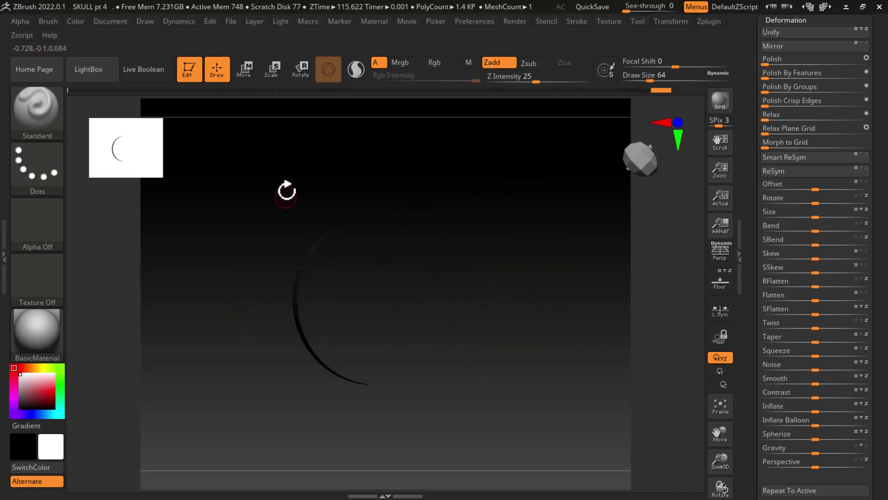
mouse_move(496, 254)
mouse_down()
mouse_move(626, 301)
mouse_move(527, 293)
mouse_move(548, 296)
mouse_up()
- Turn on Double in Display Properties so the ring renders on both sides
scroll(768, 370, down, 2)
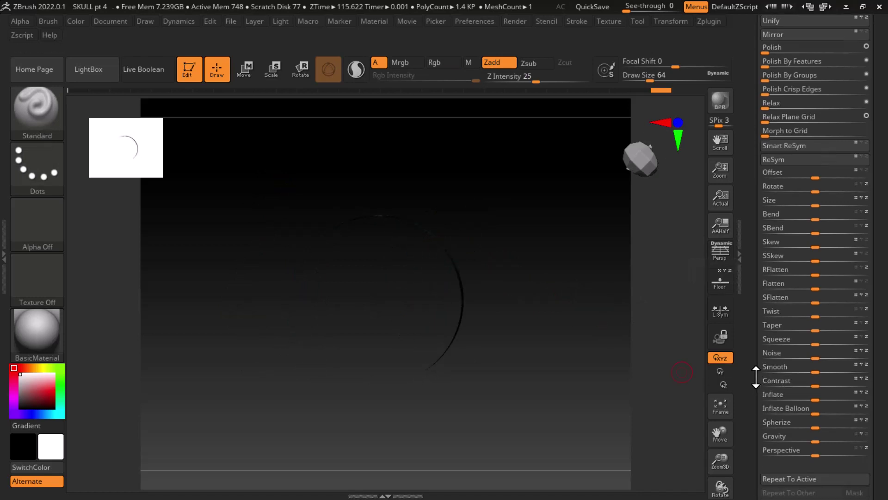
scroll(778, 359, down, 6)
click(795, 299)
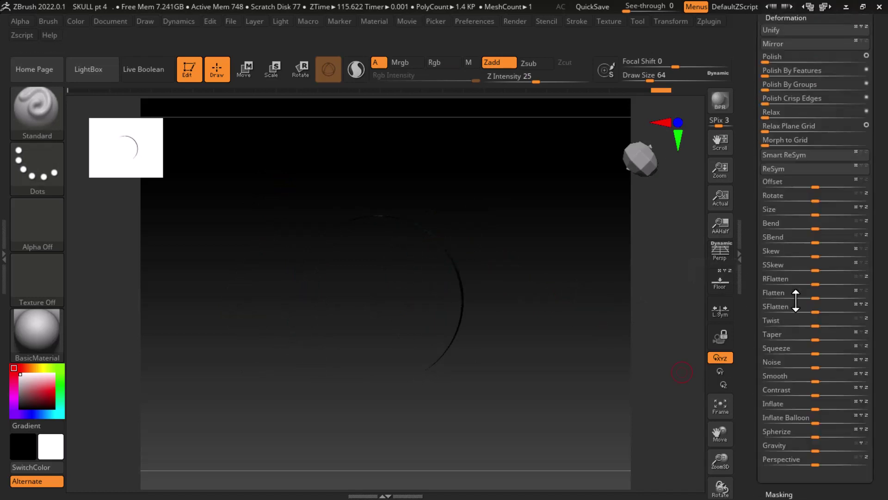
click(789, 227)
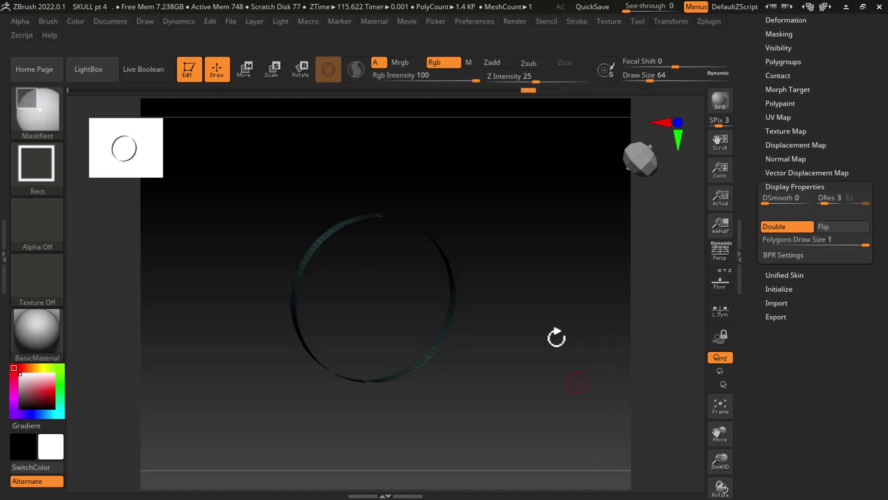
- Hide the face to isolate the rim, then unhide the whole disc
ctrl+shift+drag(531, 192, 237, 482)
ctrl+shift+click(560, 343)
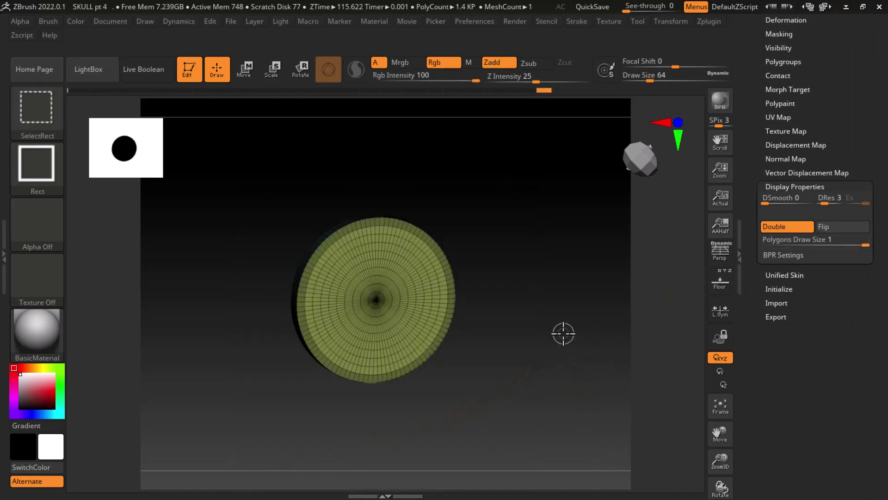
mouse_move(557, 341)
mouse_down()
mouse_move(619, 351)
mouse_move(563, 345)
mouse_move(625, 367)
mouse_up()
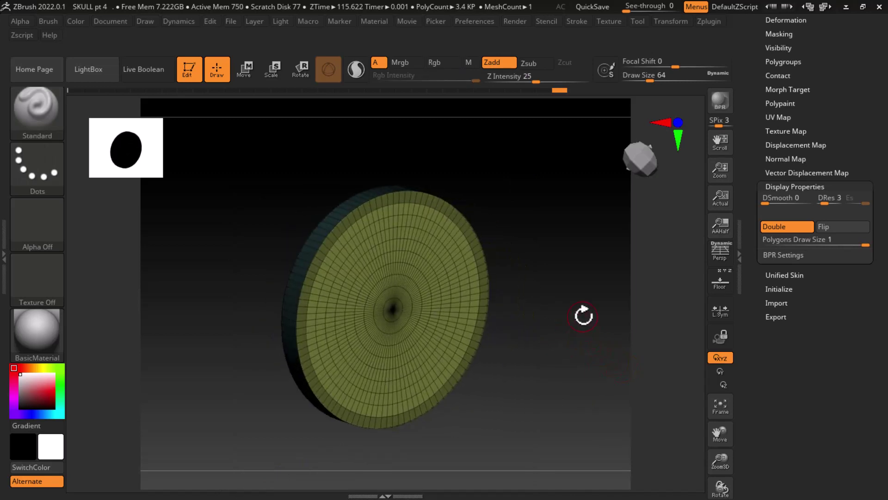
key(ctrl+shift)
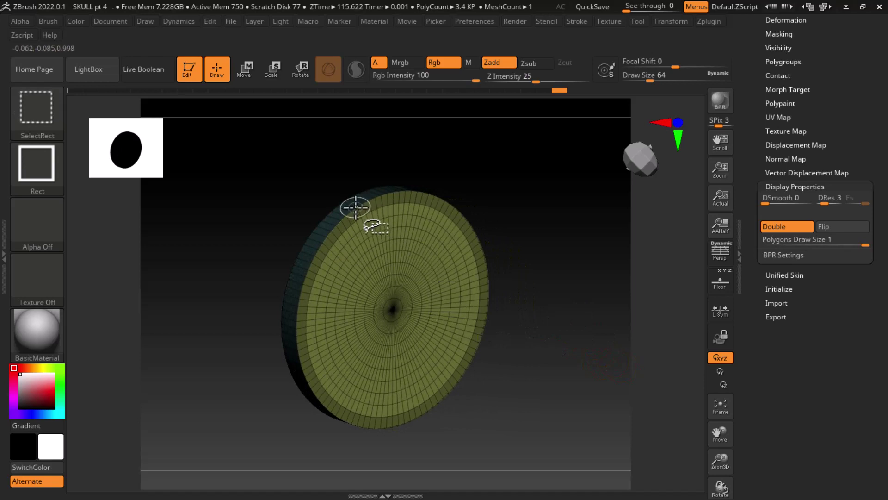
ctrl+shift+click(355, 206)
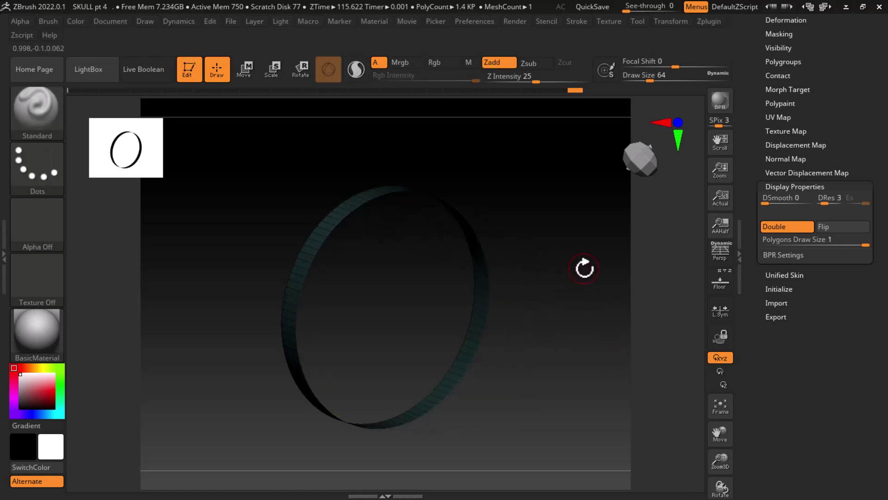
ctrl+click(587, 271)
ctrl+drag(604, 278, 645, 346)
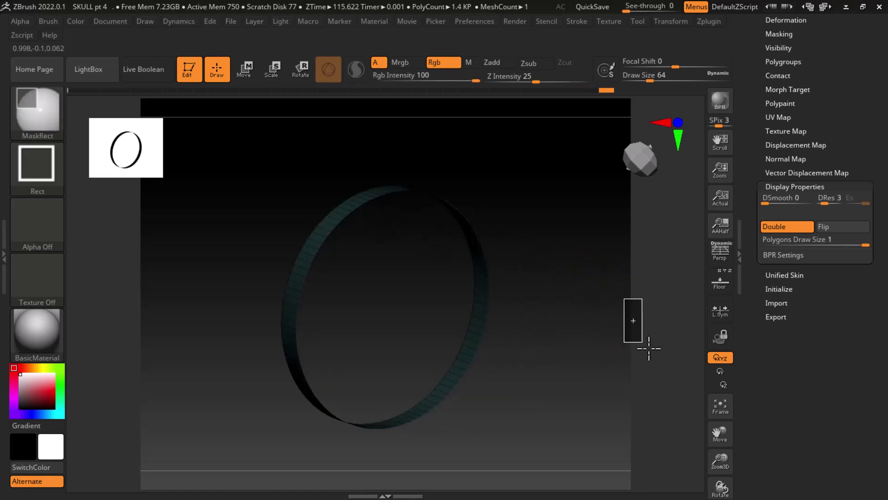
ctrl+shift+drag(575, 155, 292, 488)
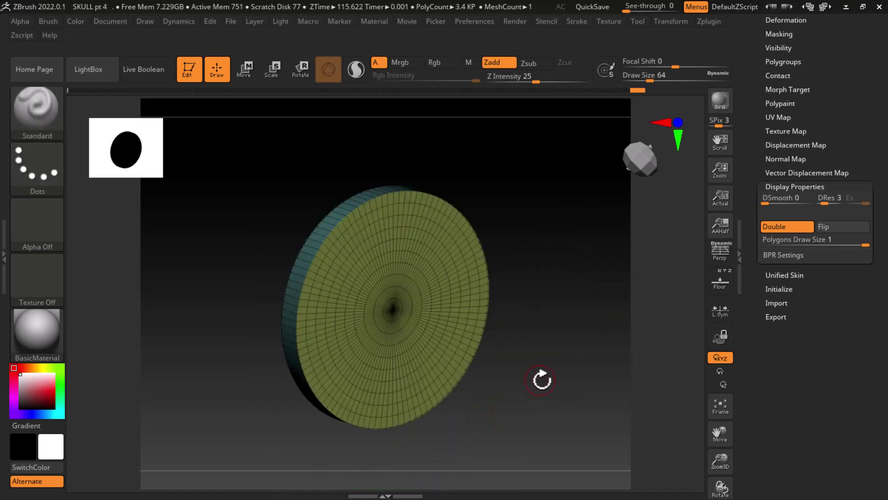
- Orbit the restored disc between edge-on and front views to inspect the blue face
drag(539, 377, 593, 381)
ctrl+shift+click(323, 284)
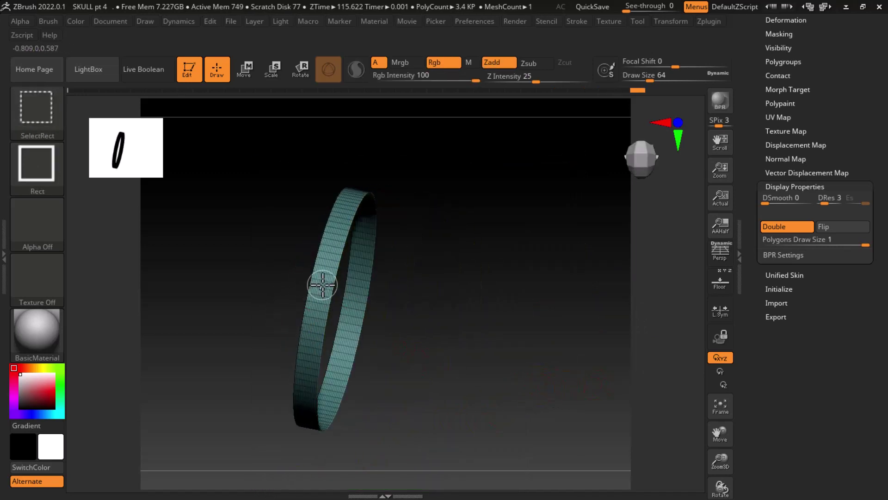
drag(481, 283, 495, 305)
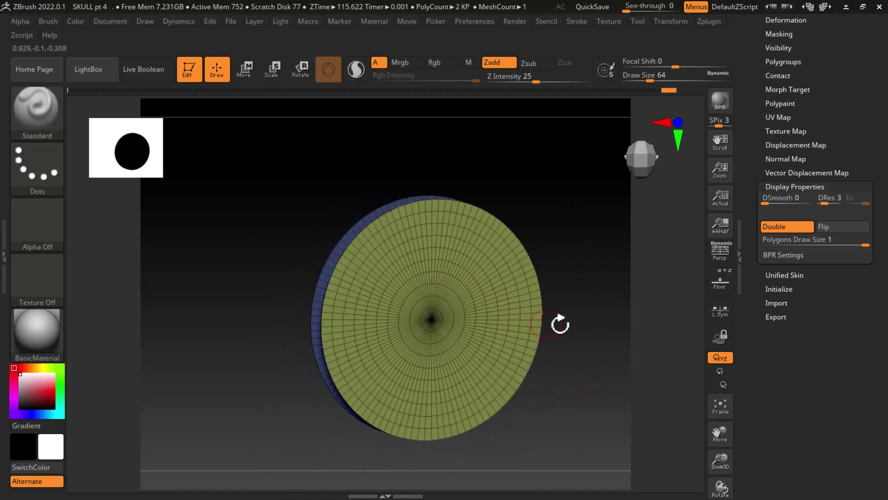
mouse_move(601, 308)
shift+mouse_down()
mouse_move(609, 301)
mouse_move(473, 207)
shift+mouse_up()
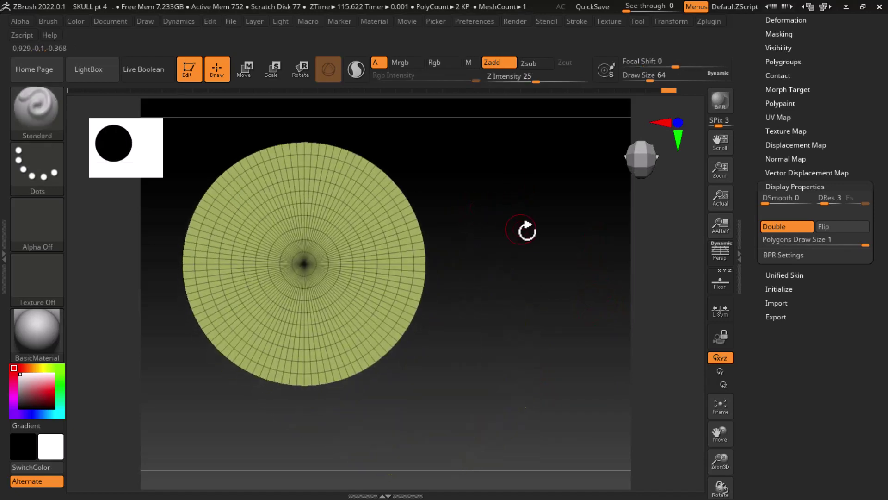
mouse_move(527, 230)
mouse_down()
mouse_move(560, 313)
mouse_move(545, 359)
mouse_move(599, 377)
mouse_move(563, 371)
mouse_move(581, 386)
mouse_move(564, 339)
mouse_move(531, 345)
mouse_move(561, 362)
mouse_move(546, 363)
mouse_up()
key(ctrl+shift)
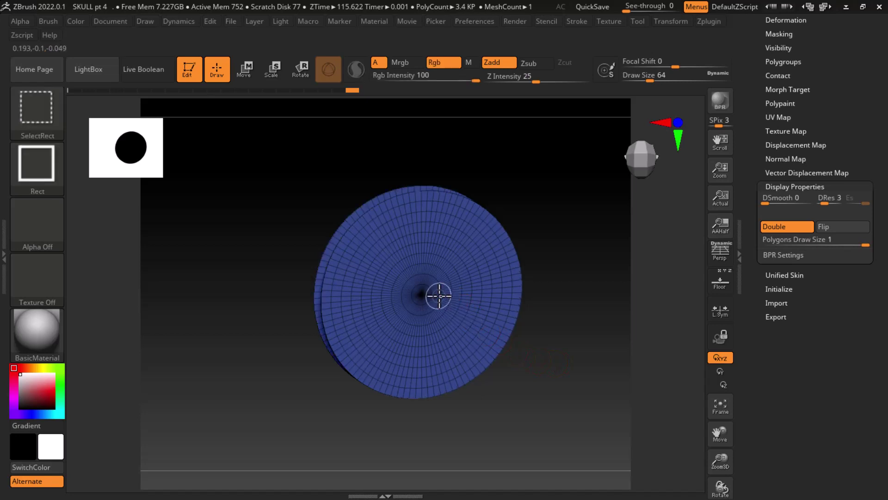
- Mask the blue face, then Inflate the rim and set Inflate Balloon to about 8
ctrl+shift+drag(545, 171, 590, 267)
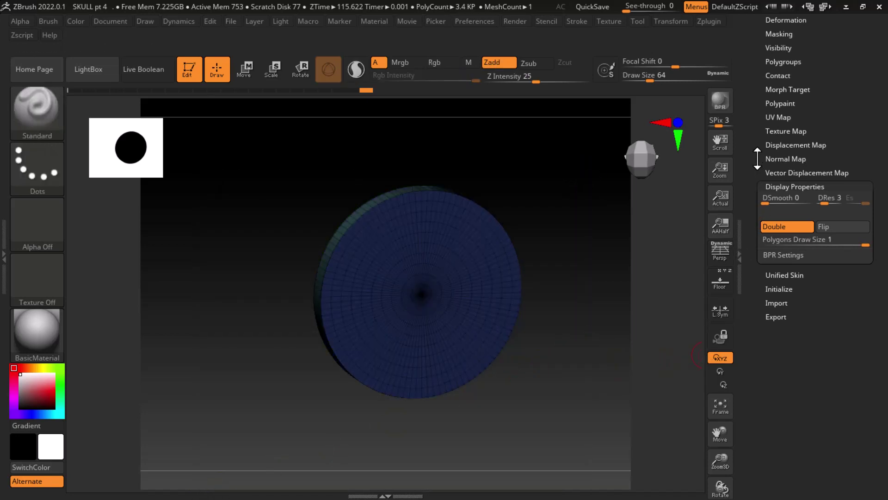
drag(757, 158, 772, 225)
click(786, 161)
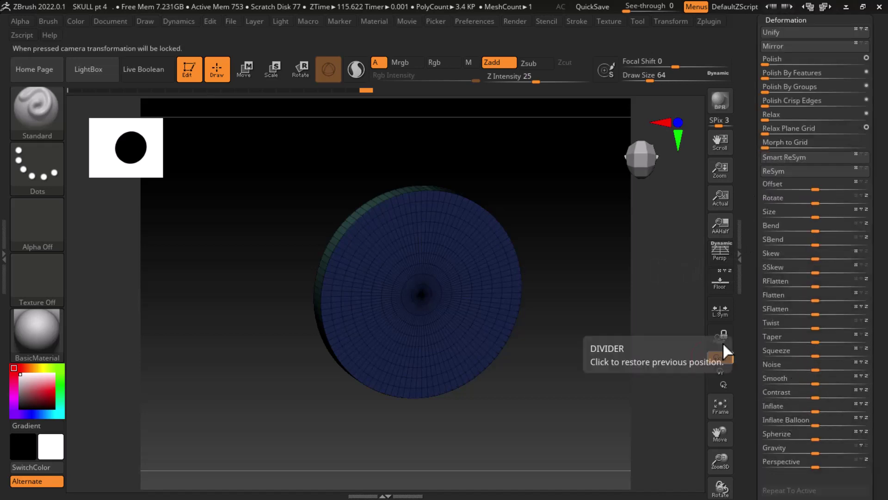
drag(823, 347, 586, 355)
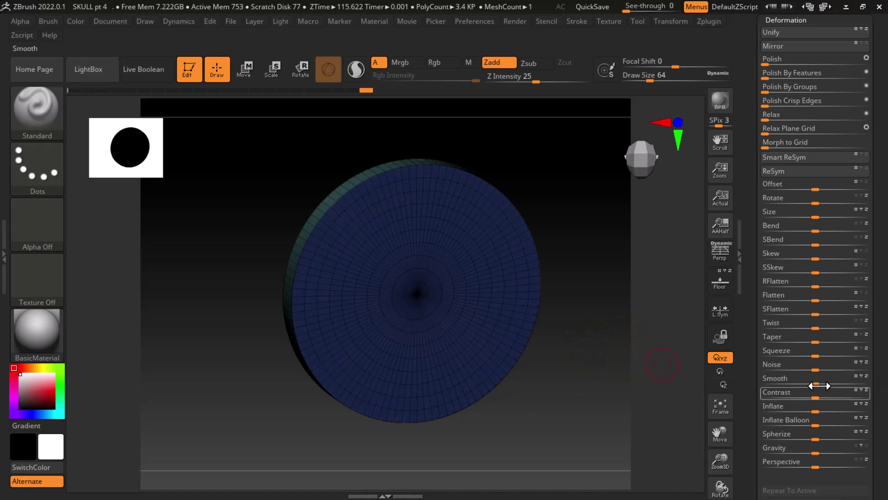
drag(818, 410, 738, 409)
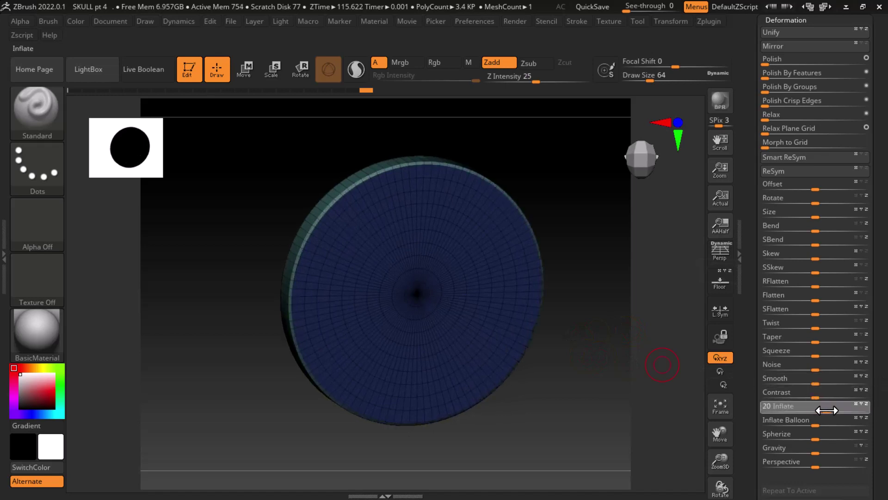
drag(601, 416, 582, 412)
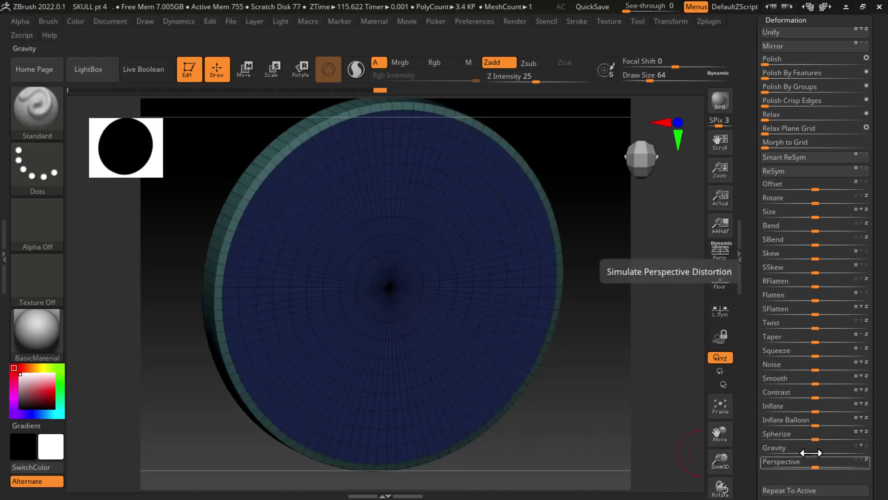
drag(815, 424, 821, 425)
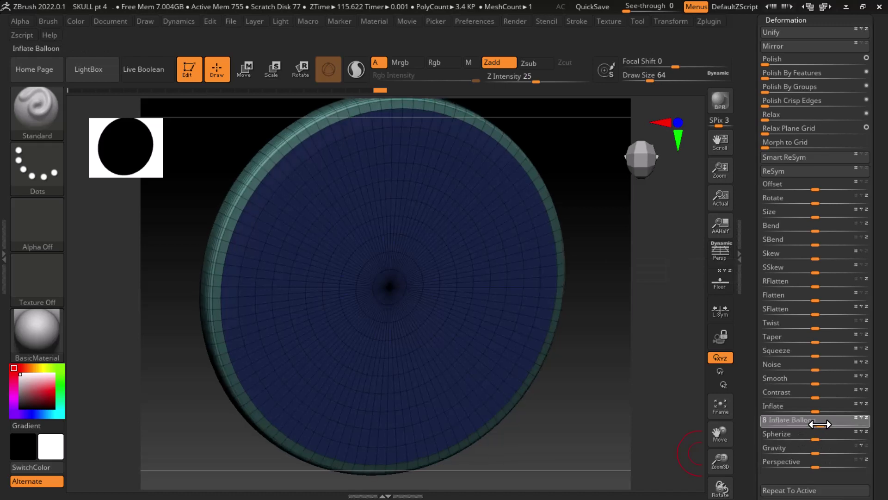
mouse_move(660, 420)
mouse_down()
mouse_move(582, 408)
mouse_move(597, 426)
mouse_move(631, 421)
mouse_up()
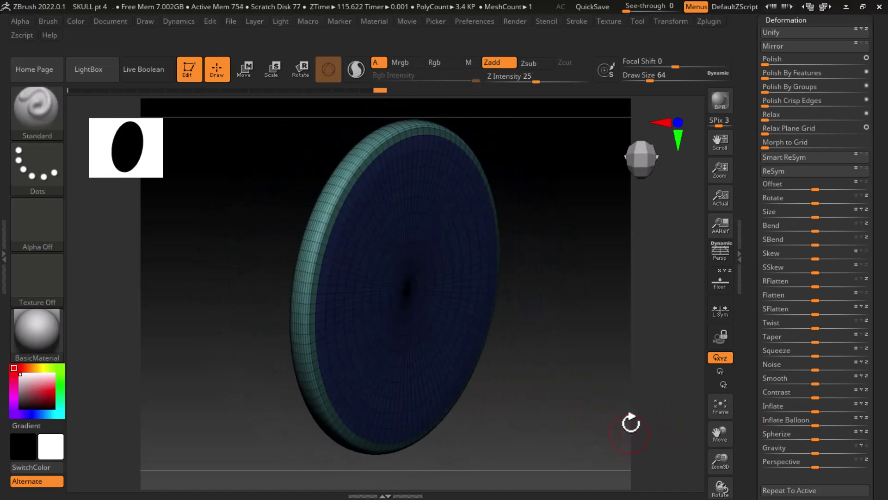
- Sink the unmasked coin face with Inflate Balloon -7, clear the mask and hide polyframe
ctrl+click(617, 355)
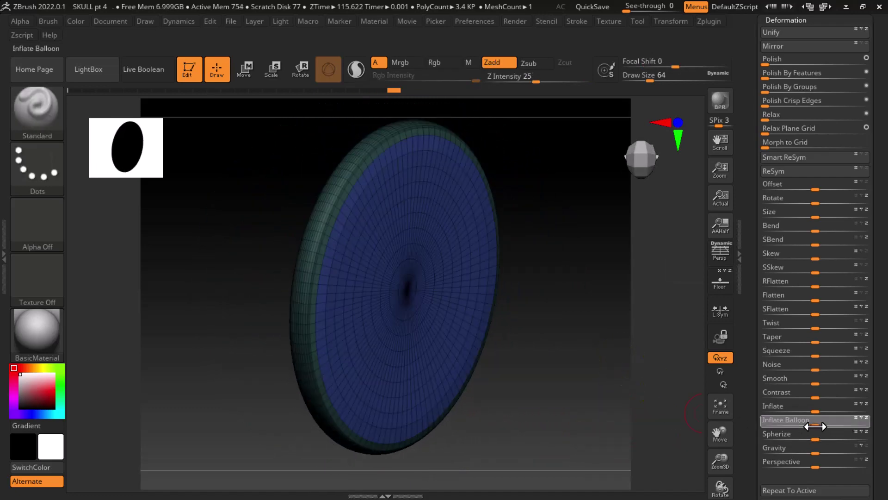
drag(815, 426, 810, 426)
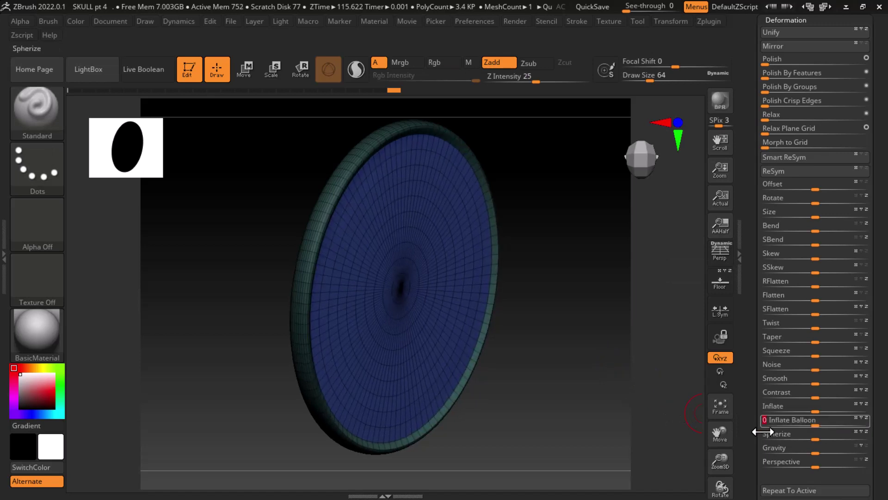
mouse_move(596, 411)
mouse_down()
mouse_move(627, 409)
mouse_move(590, 410)
mouse_move(620, 409)
mouse_up()
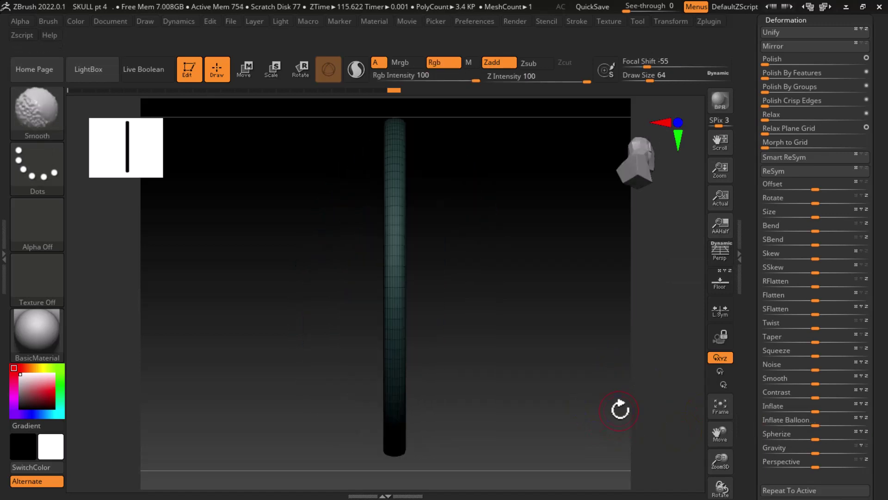
mouse_move(572, 376)
mouse_down()
mouse_move(570, 392)
mouse_move(588, 420)
mouse_up()
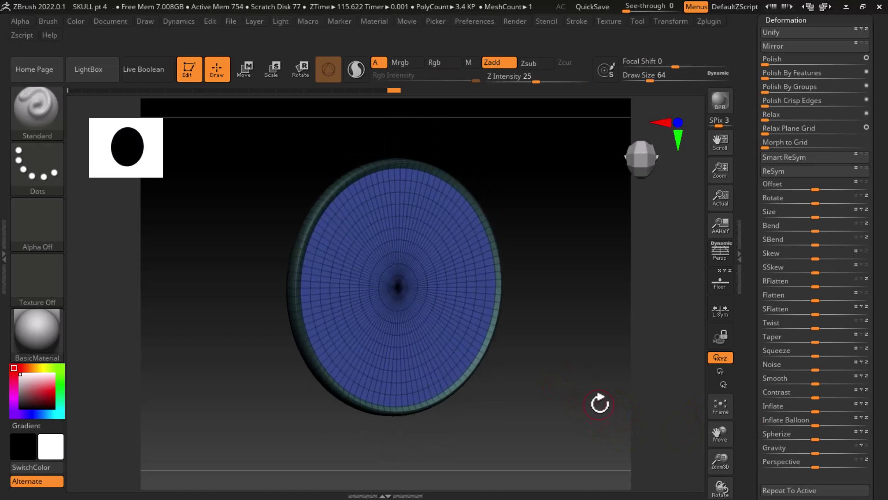
key(ctrl)
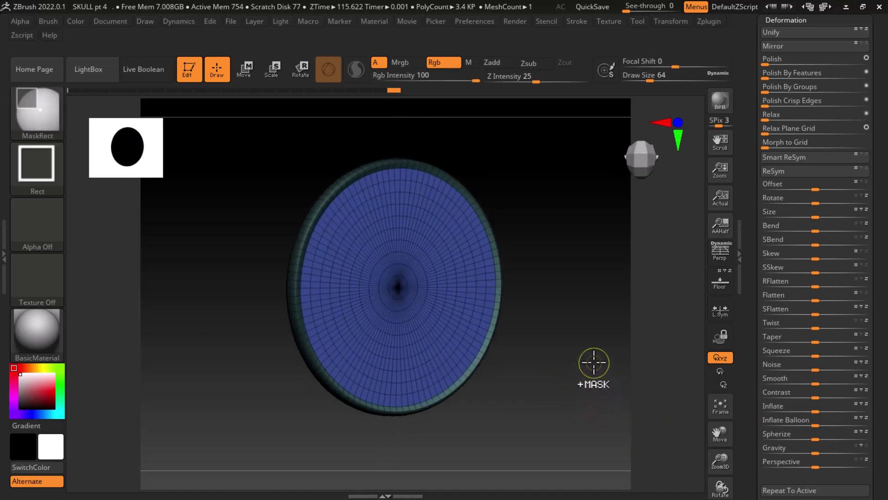
key(shift+f)
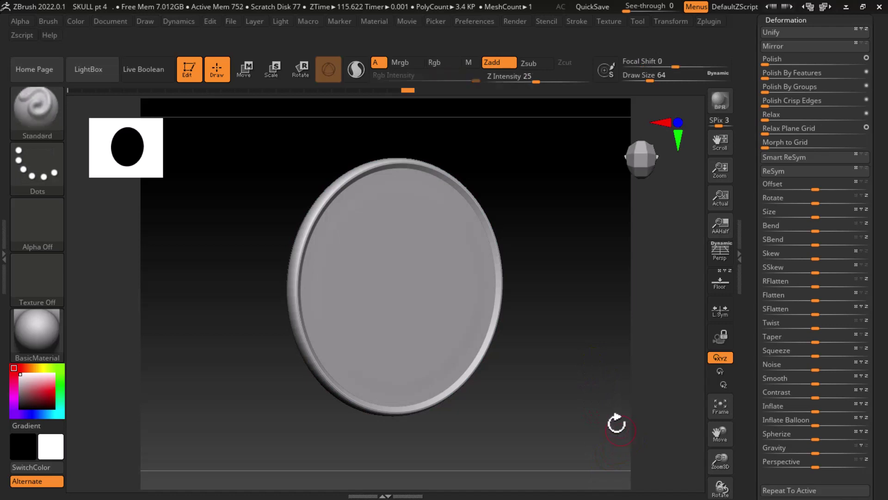
shift+drag(616, 423, 595, 410)
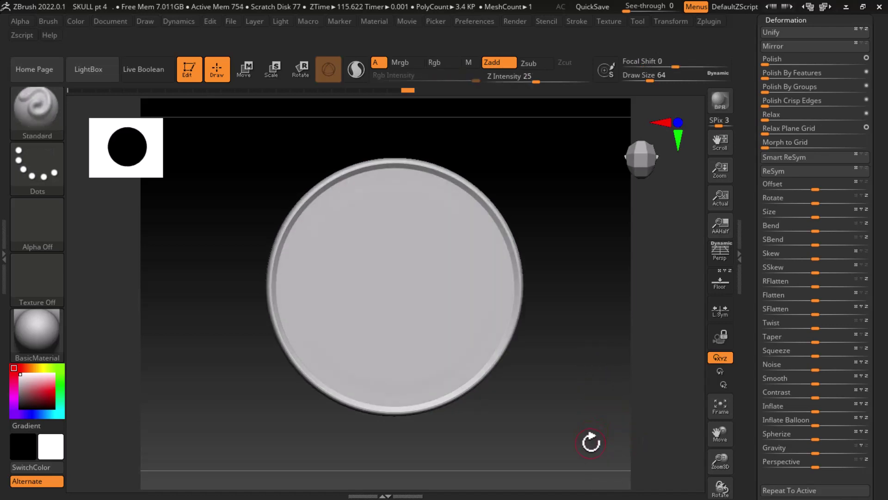
mouse_move(565, 416)
mouse_down()
mouse_move(524, 422)
mouse_move(531, 425)
mouse_up()
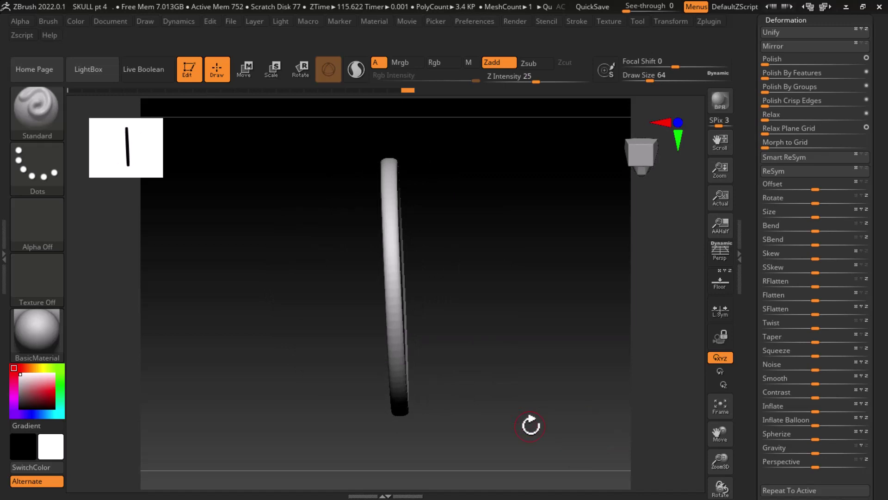
- Divide the coin mesh from 3.4 KP to 214.4 KP and frame it in view
drag(531, 422, 548, 398)
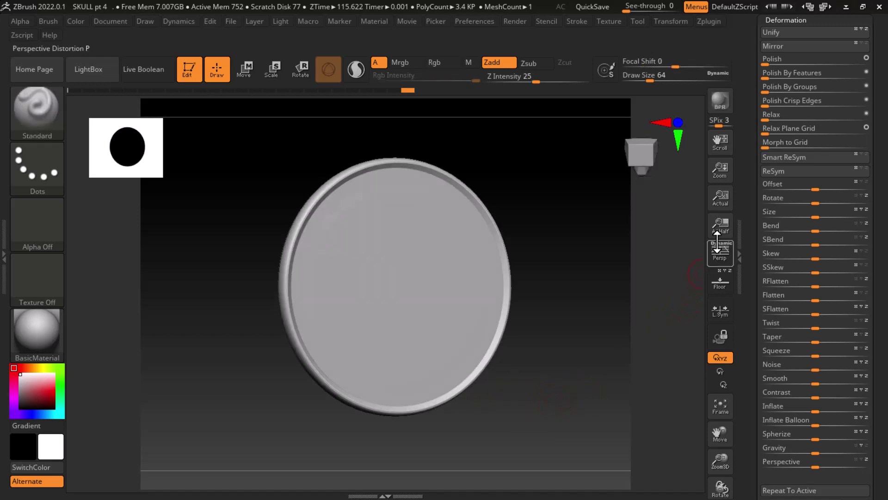
drag(750, 173, 744, 258)
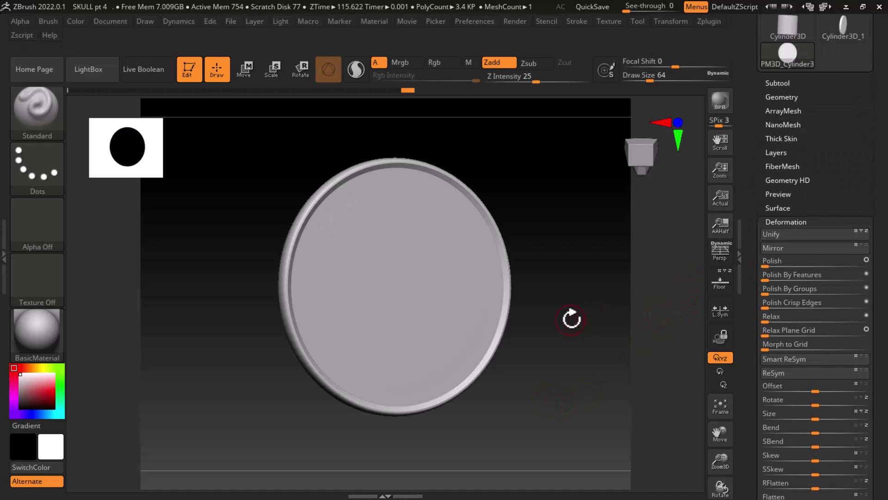
drag(572, 318, 584, 317)
key(shift)
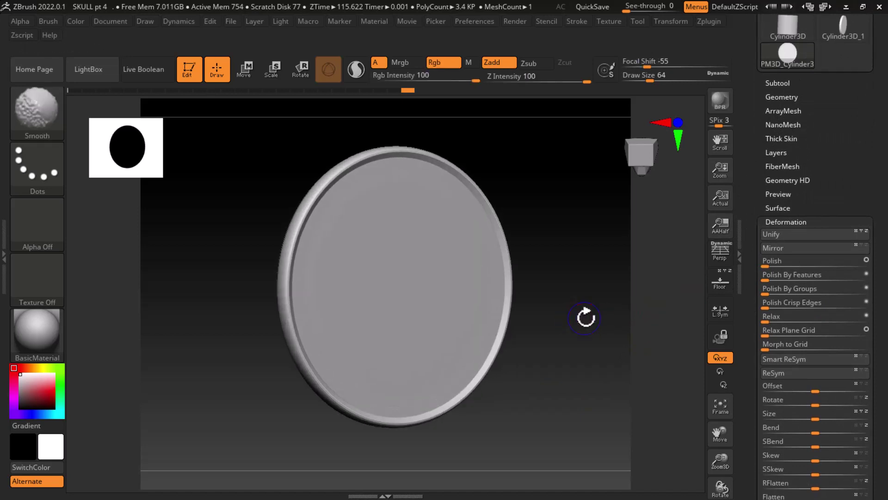
key(ctrl)
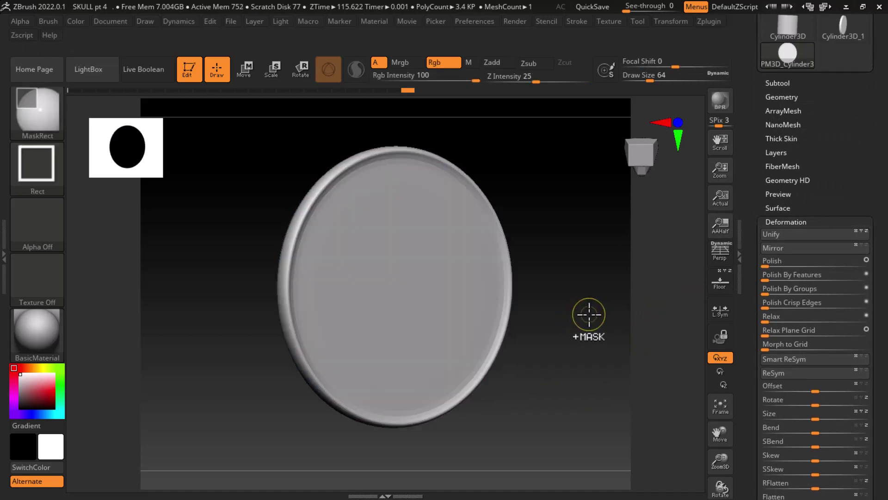
shift+drag(589, 314, 591, 396)
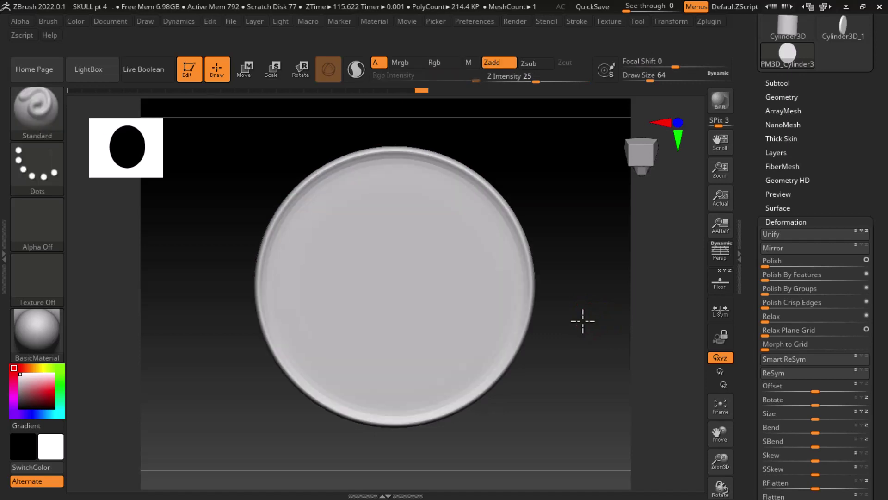
mouse_move(561, 369)
mouse_down()
mouse_move(620, 377)
mouse_move(526, 356)
mouse_move(608, 363)
mouse_up()
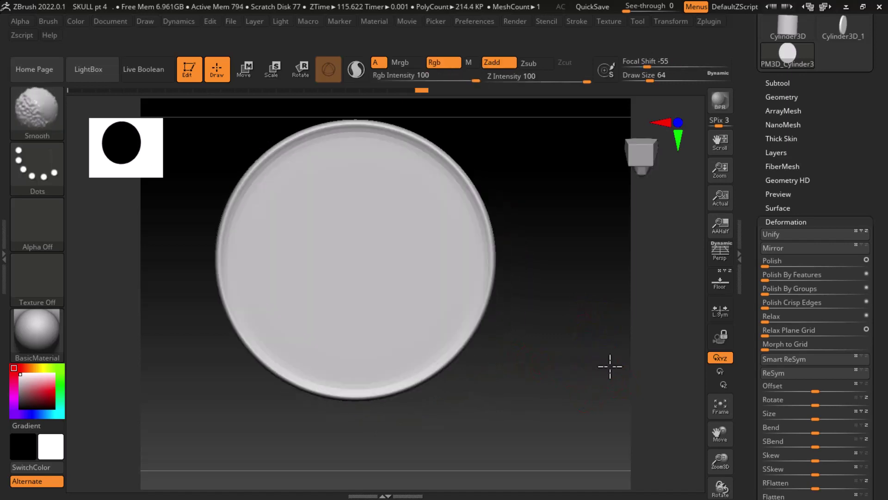
key(f)
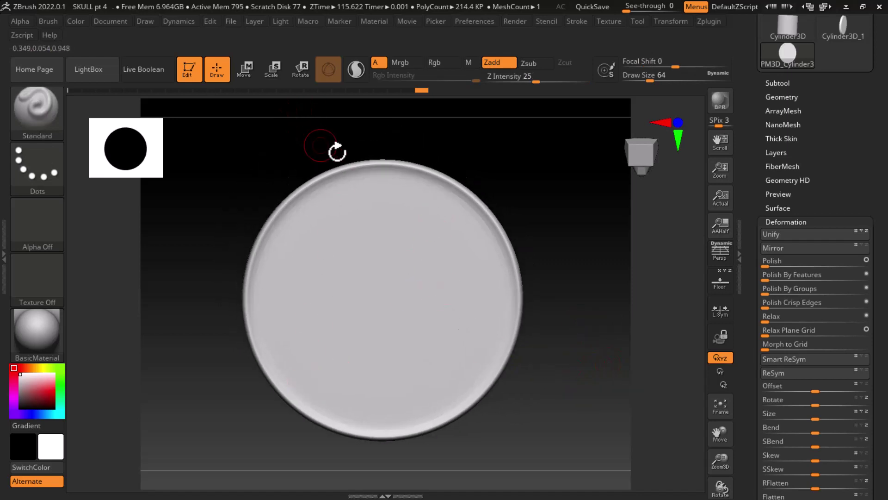
- Enable Y-axis radial symmetry with RadialCount 80 and turn the coin edge-on
click(671, 18)
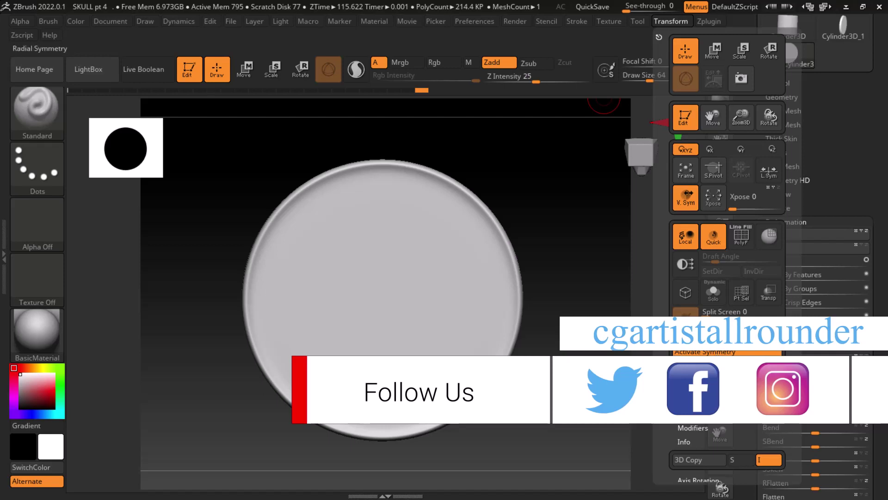
click(671, 21)
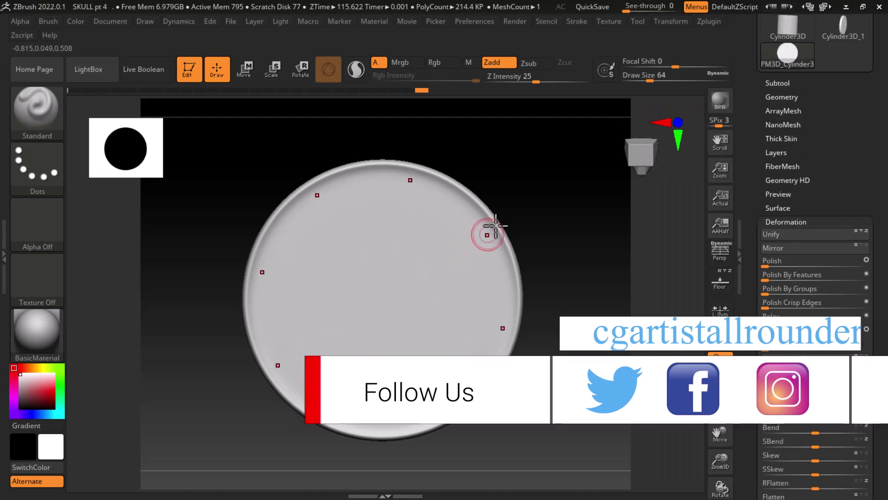
click(671, 21)
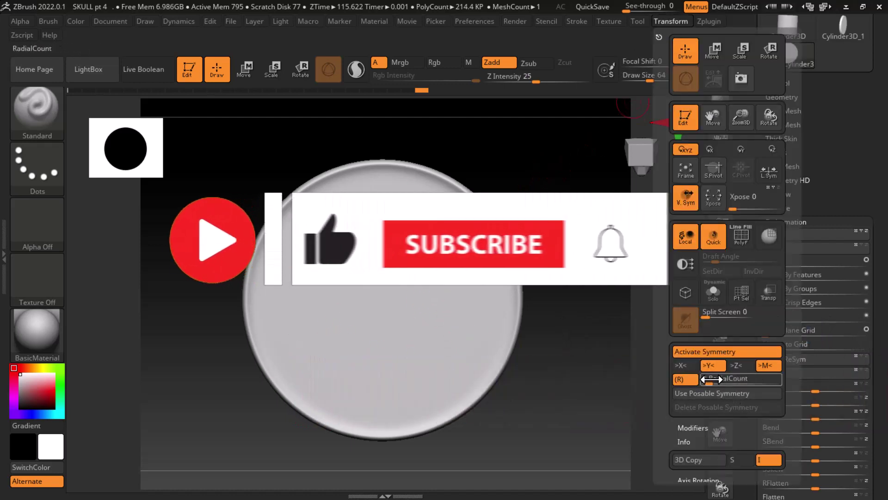
drag(742, 380, 761, 384)
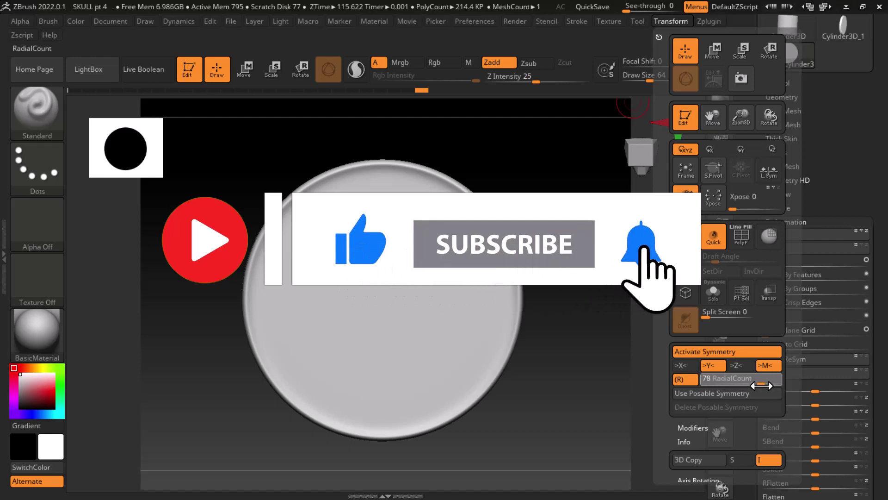
drag(761, 386, 763, 385)
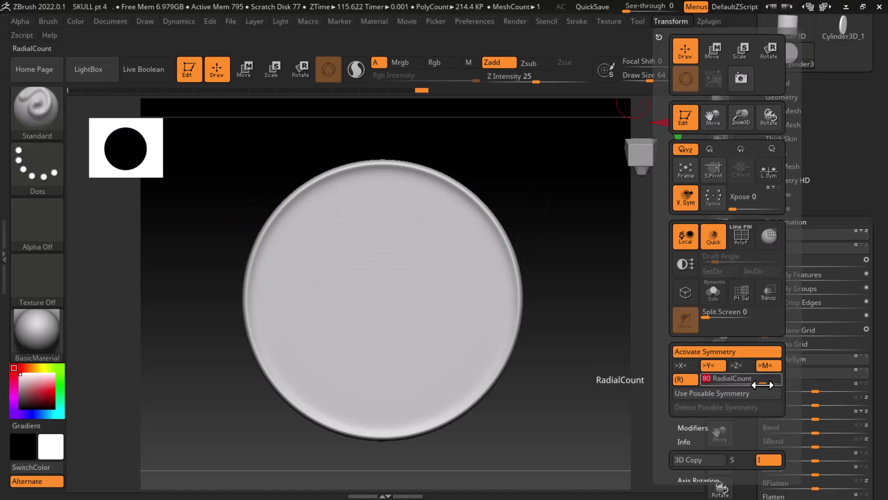
mouse_move(542, 194)
mouse_down()
mouse_move(452, 222)
mouse_move(480, 212)
mouse_move(575, 369)
mouse_move(545, 377)
mouse_move(580, 404)
mouse_up()
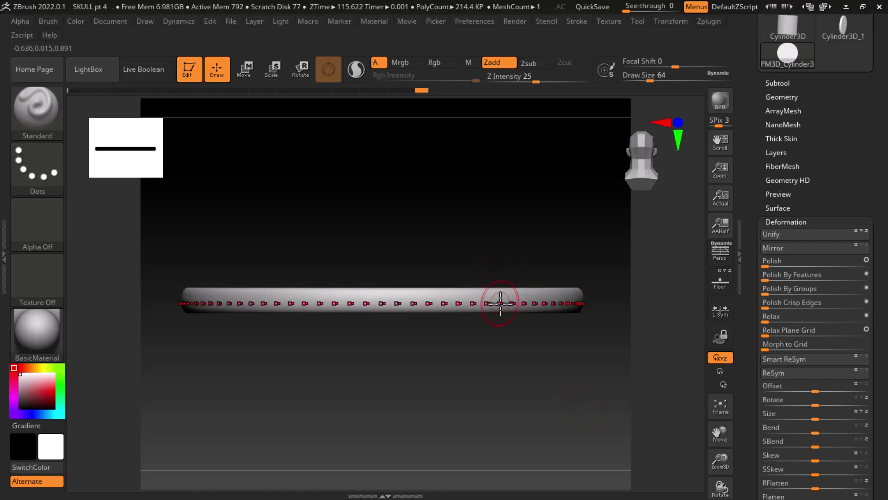
- Shrink the Standard brush and turn the coin to a flat side view of the rim
right_drag(503, 301, 498, 289)
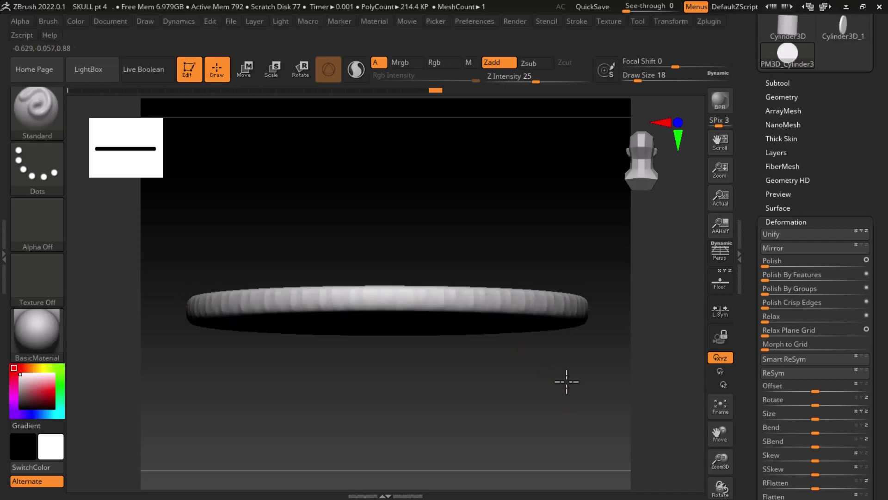
right_drag(565, 378, 564, 347)
mouse_move(573, 264)
right_down()
mouse_move(575, 287)
mouse_move(563, 267)
mouse_move(581, 276)
mouse_move(584, 329)
right_up()
key(ctrl)
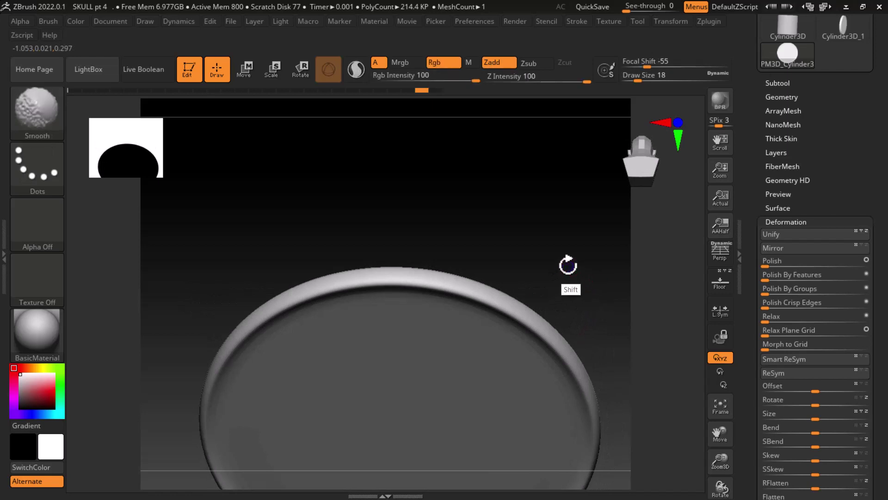
mouse_move(567, 262)
right_down()
mouse_move(573, 251)
mouse_move(589, 397)
mouse_move(491, 324)
right_up()
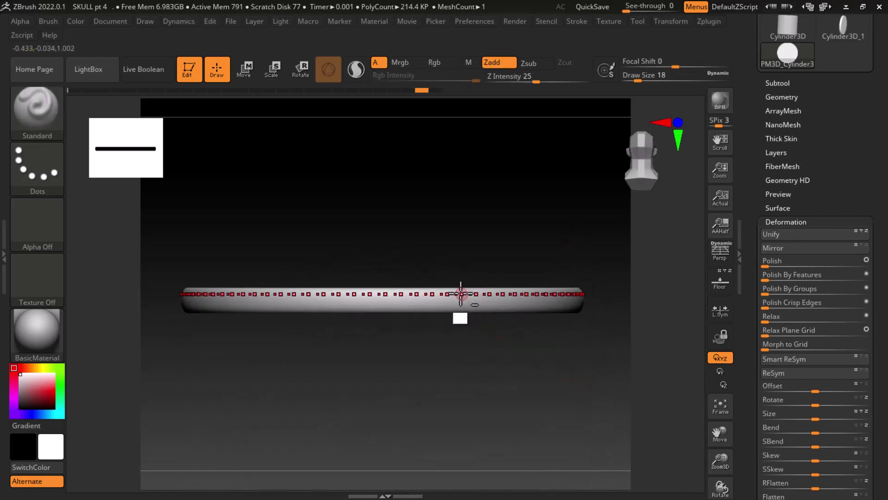
- Carve radial ridges around the rim with one click and inspect the reeded edge
alt+click(459, 297)
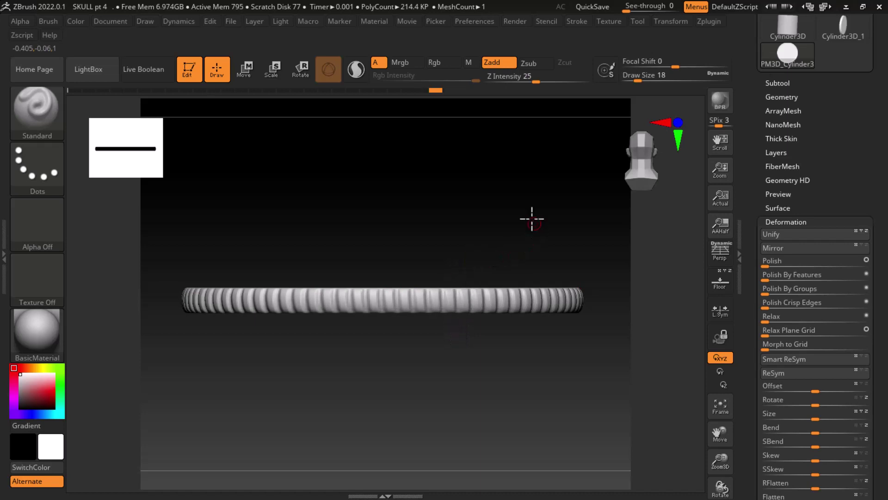
mouse_move(532, 220)
right_down()
mouse_move(541, 153)
mouse_move(584, 251)
mouse_move(600, 268)
mouse_move(553, 196)
mouse_move(618, 273)
right_up()
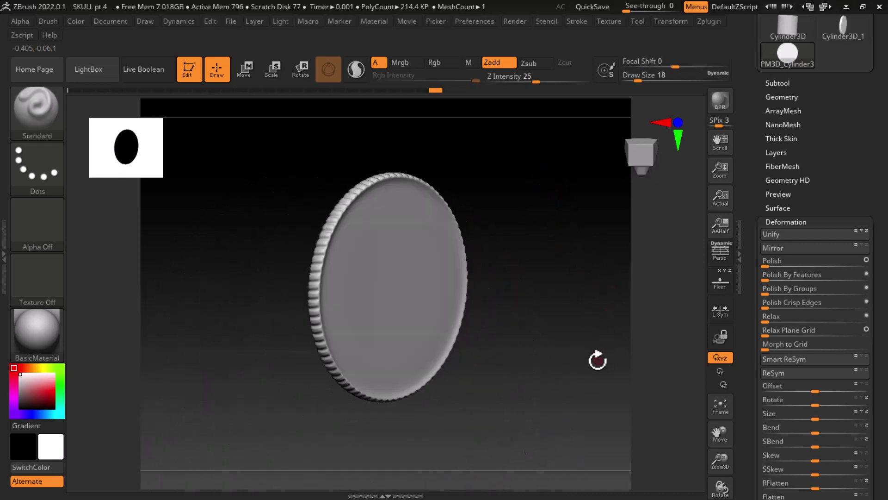
mouse_move(597, 360)
right_down()
mouse_move(605, 396)
mouse_move(634, 376)
mouse_move(616, 349)
mouse_move(611, 426)
mouse_move(636, 373)
right_up()
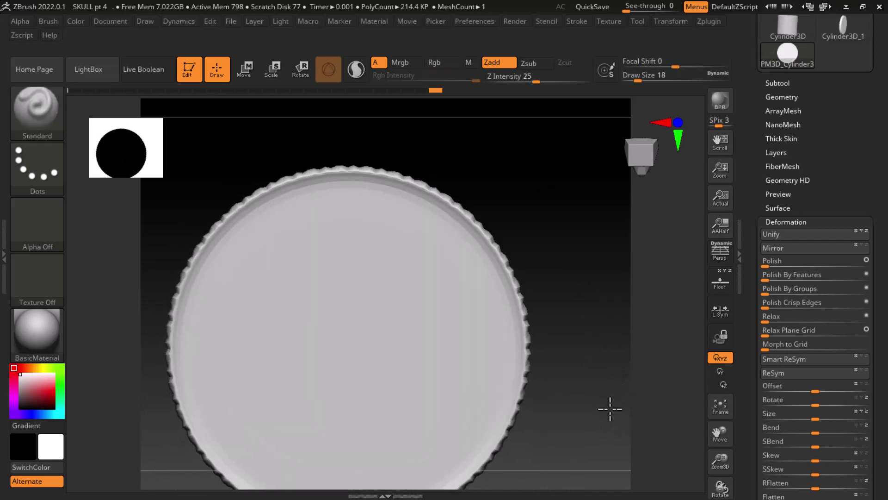
ctrl+right_drag(609, 407, 599, 373)
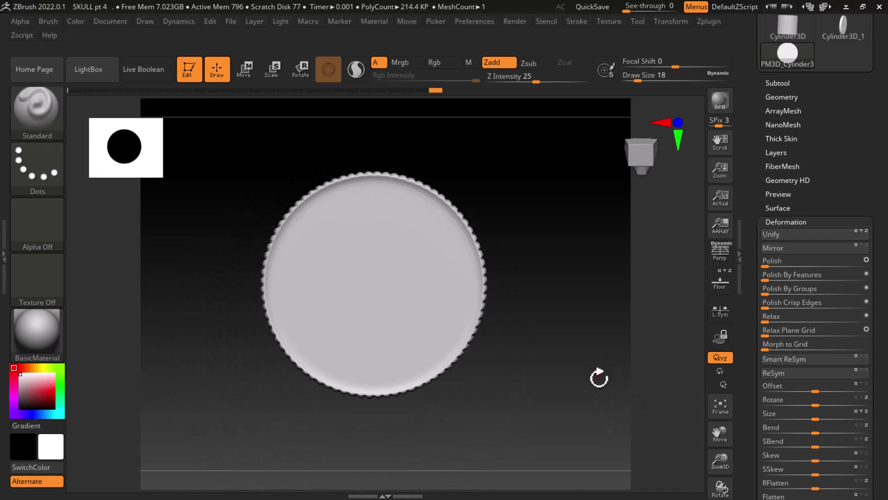
mouse_move(572, 346)
ctrl+right_down()
mouse_move(561, 377)
mouse_move(496, 382)
mouse_move(522, 394)
mouse_move(598, 392)
mouse_move(579, 353)
ctrl+right_up()
- Save the project as 'coin' in a new coin folder under CLASSES\ZBRUSH
key(shift)
drag(754, 127, 750, 253)
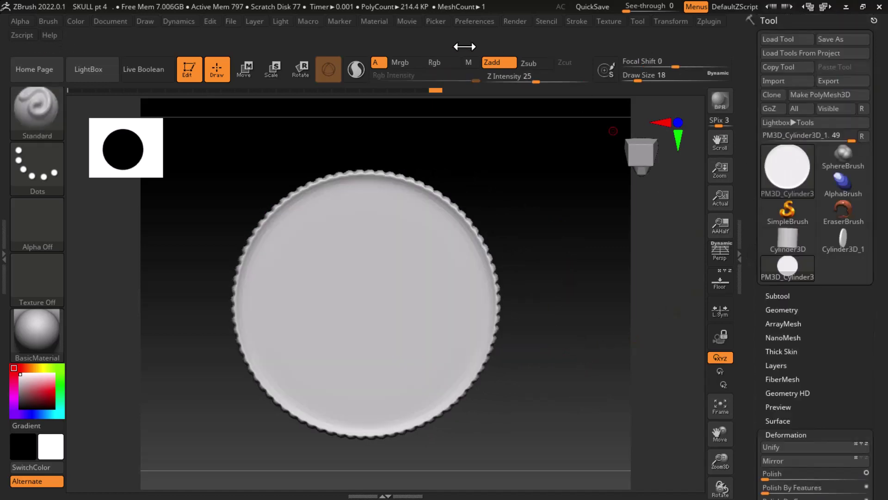
click(233, 21)
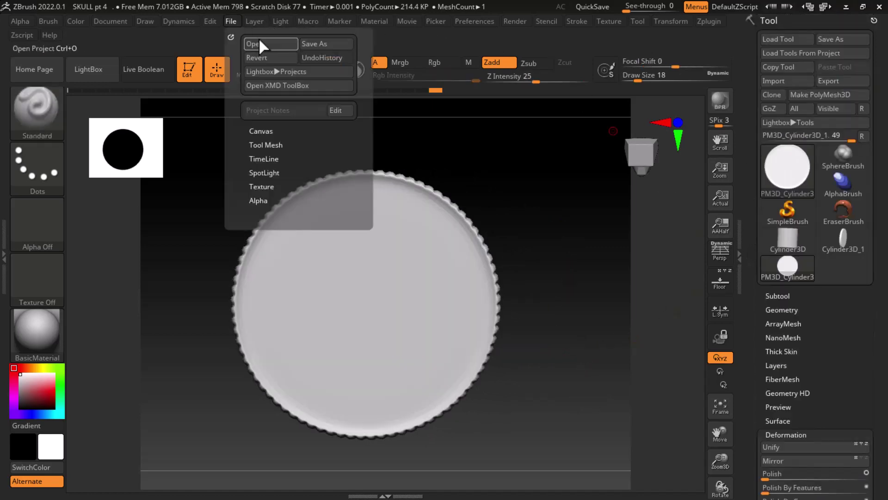
click(312, 43)
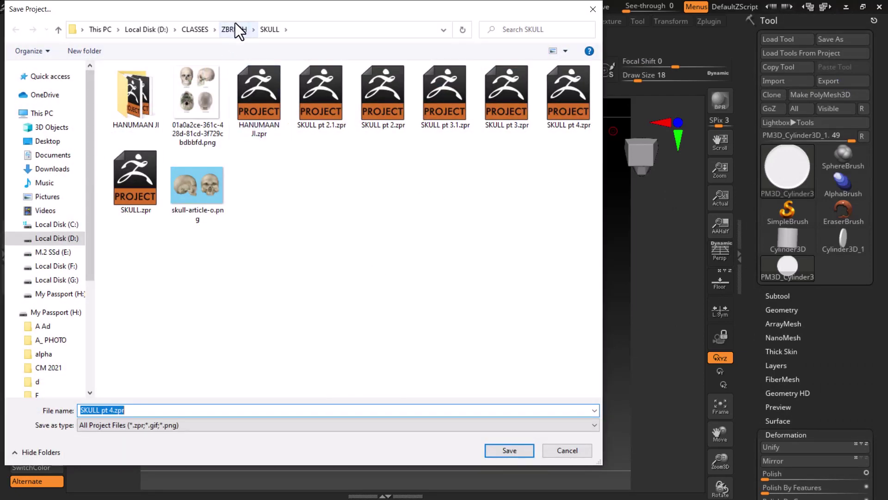
click(235, 28)
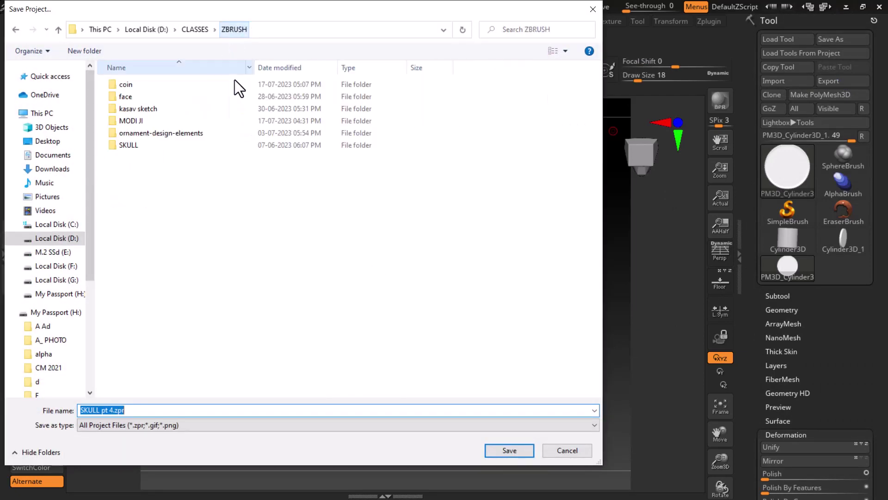
click(96, 52)
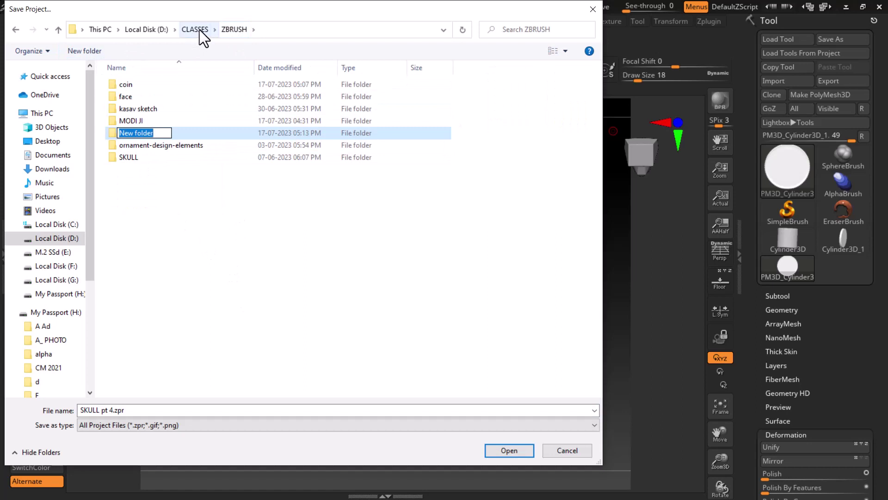
double_click(145, 84)
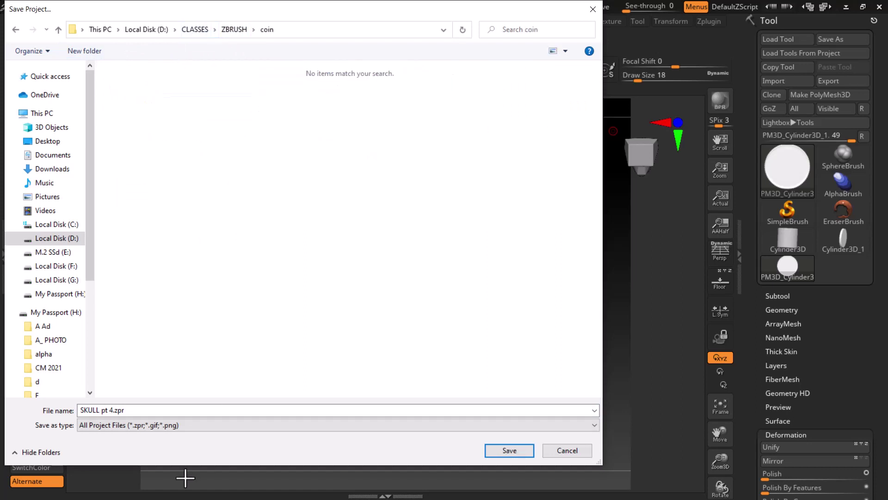
click(193, 410)
text(coin)
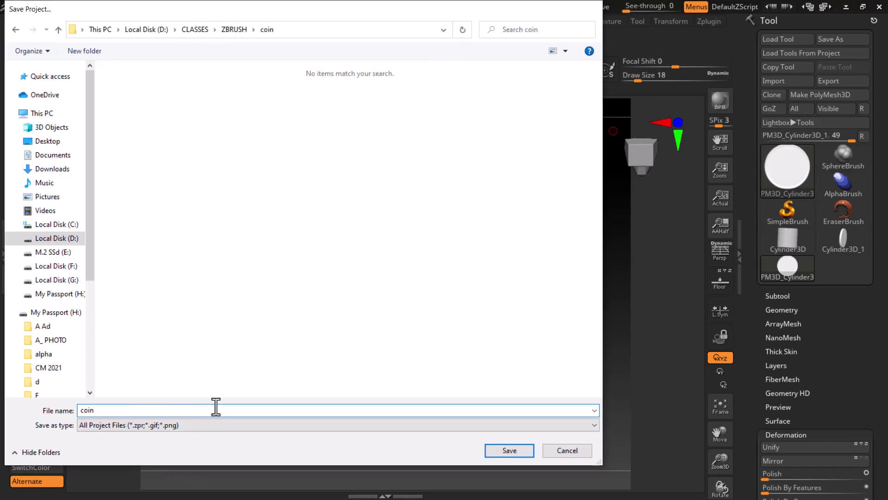
key(Return)
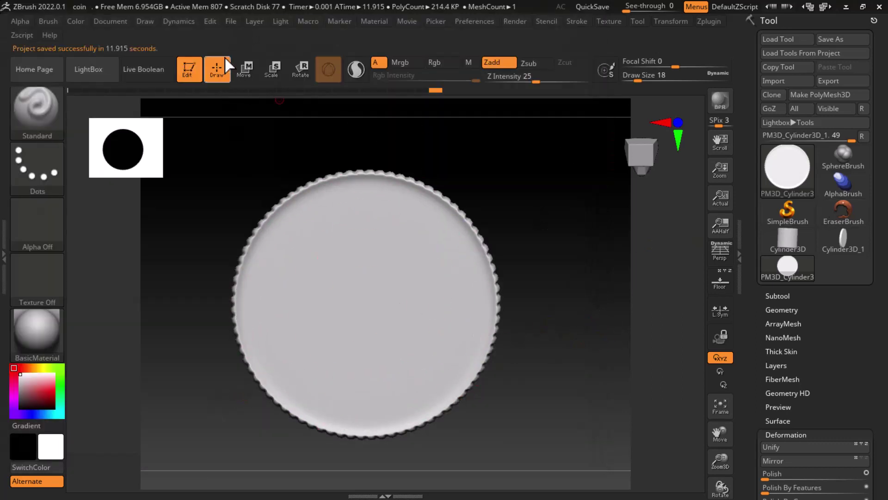
- Open the MODI JI6.1 portrait project without saving and turn the bust to face front
click(231, 22)
click(259, 43)
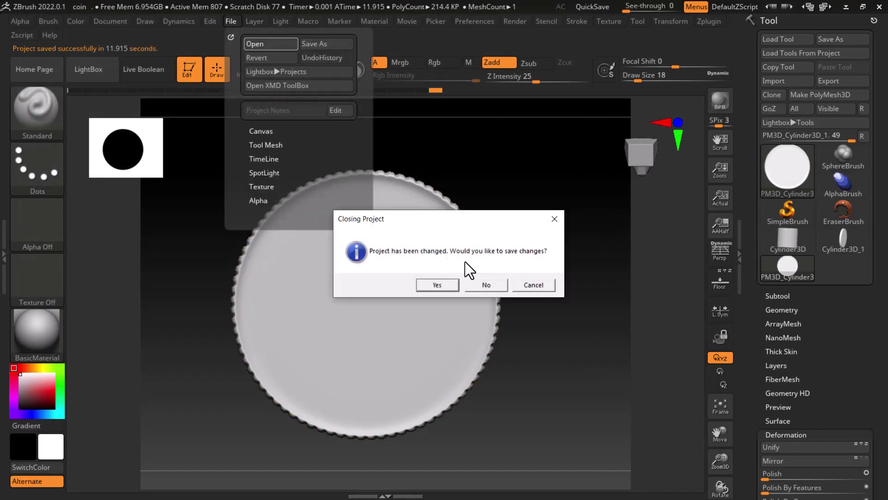
click(487, 285)
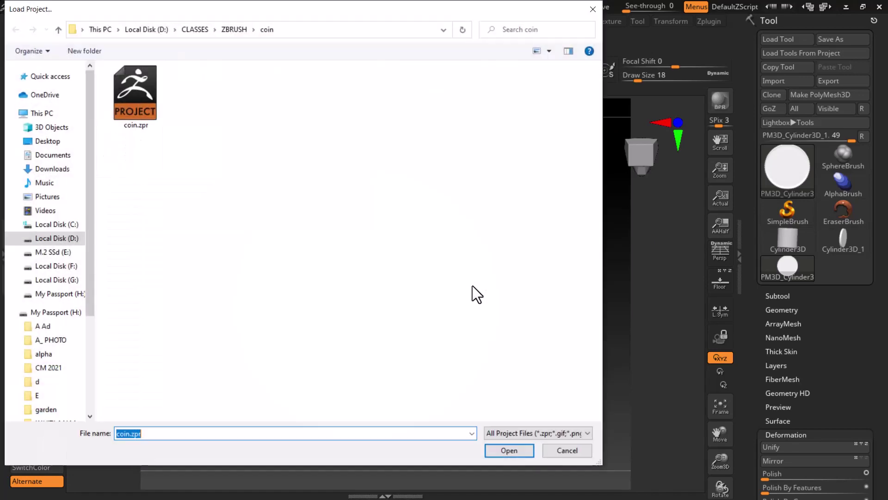
click(232, 30)
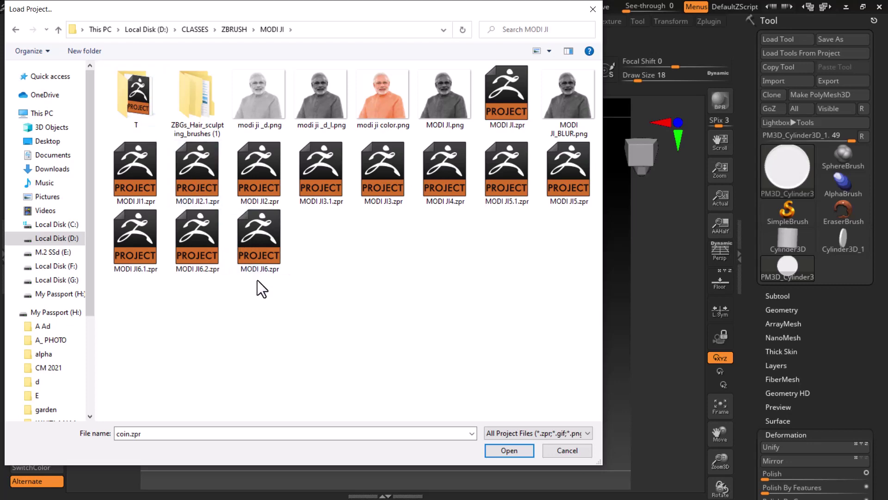
click(144, 240)
double_click(143, 238)
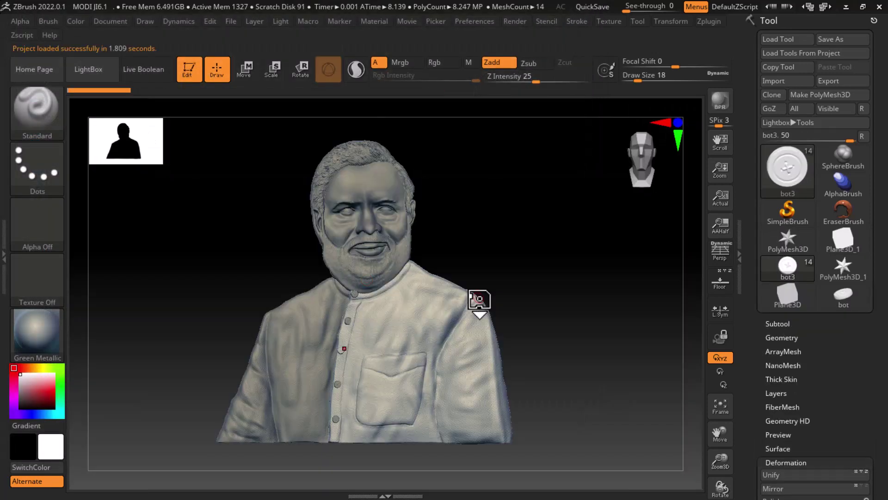
mouse_move(577, 317)
alt+mouse_down()
mouse_move(609, 223)
mouse_move(510, 129)
mouse_move(611, 265)
alt+mouse_up()
mouse_move(592, 314)
mouse_down()
mouse_move(585, 310)
mouse_move(602, 320)
mouse_move(603, 313)
mouse_up()
- Grab the bust as an alpha, export it as PSD to the coin folder, and start opening a project
click(46, 227)
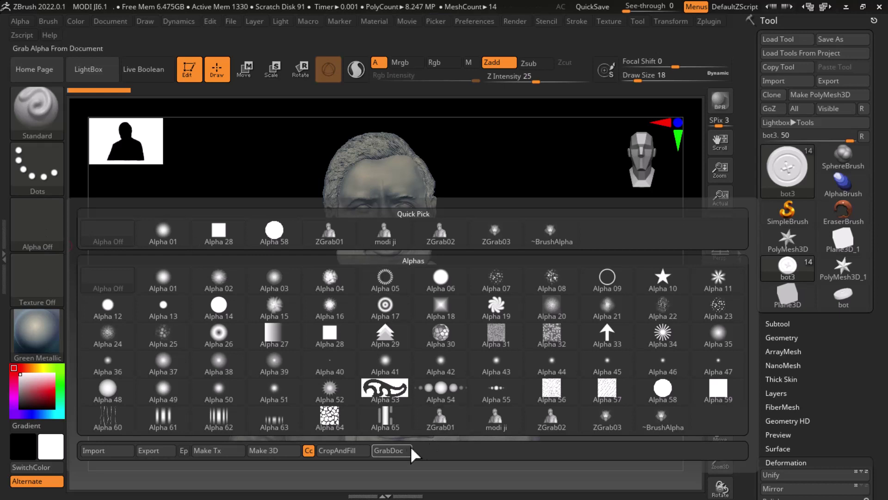
click(397, 451)
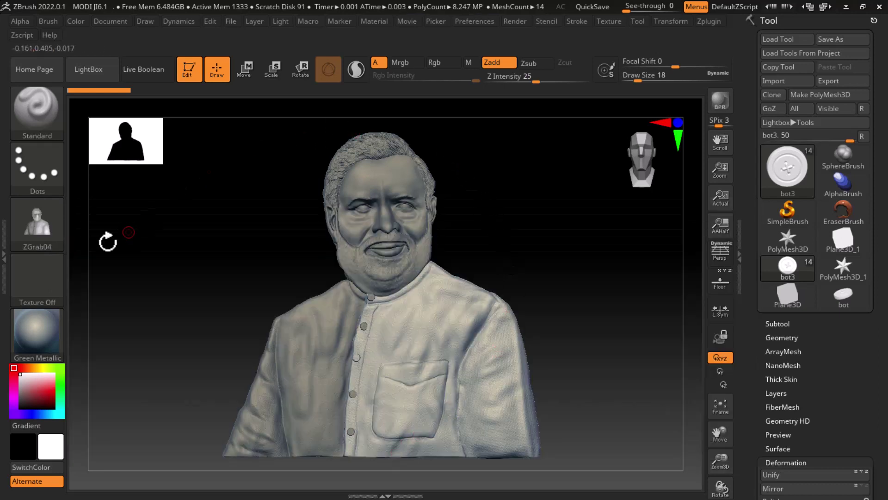
mouse_move(37, 223)
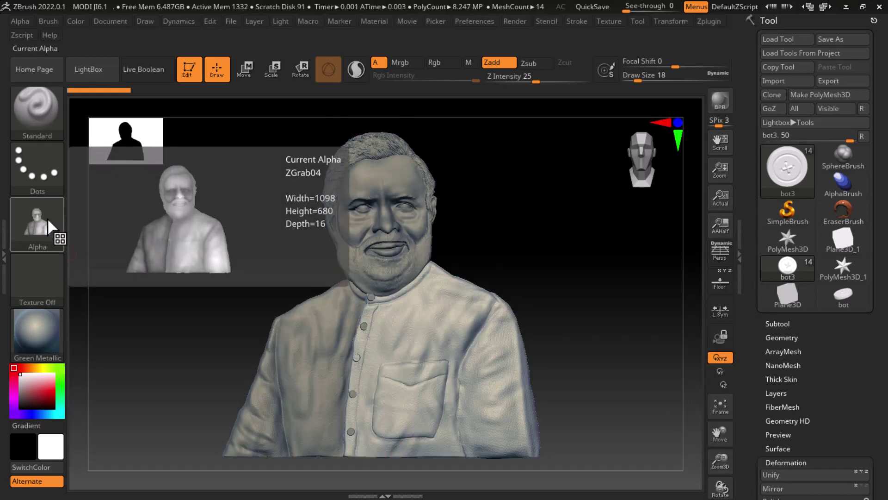
click(49, 228)
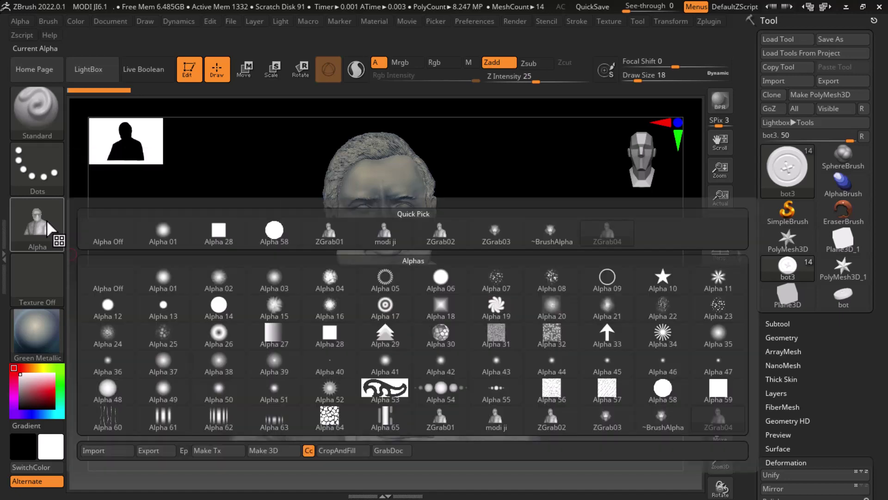
click(157, 451)
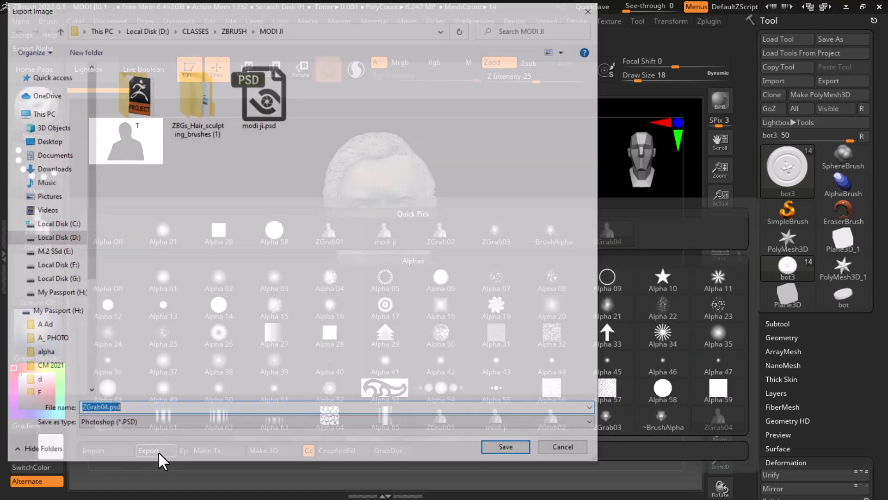
click(240, 28)
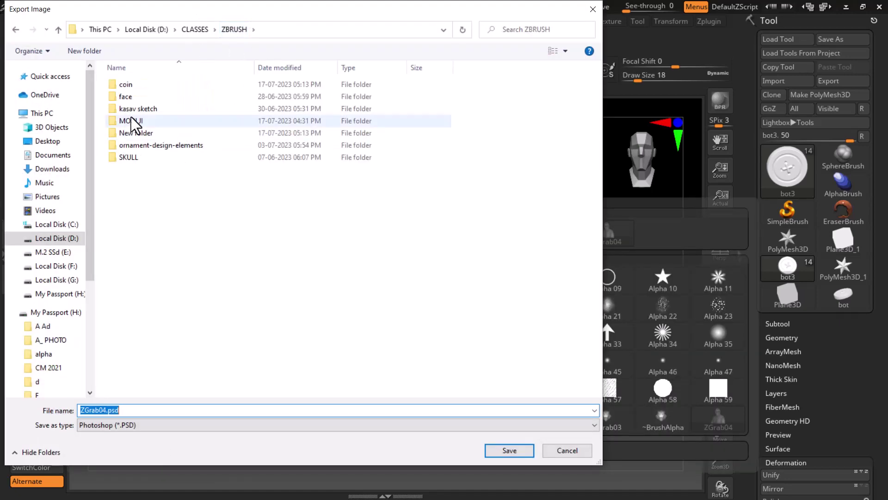
double_click(135, 82)
key(shift+Tab)
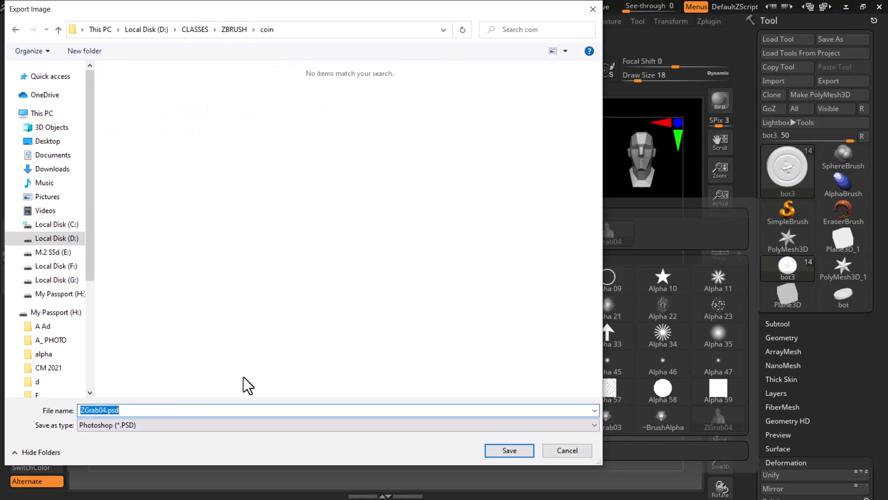
text(modi ji)
key(Return)
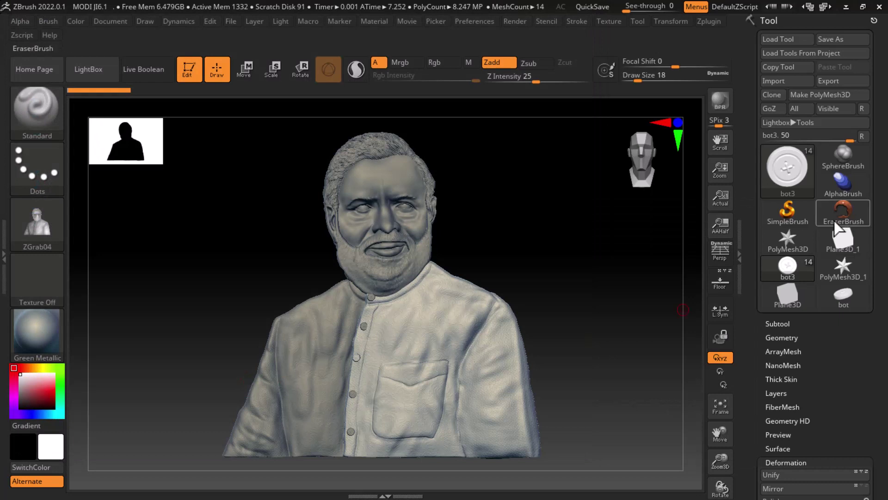
click(230, 22)
click(284, 42)
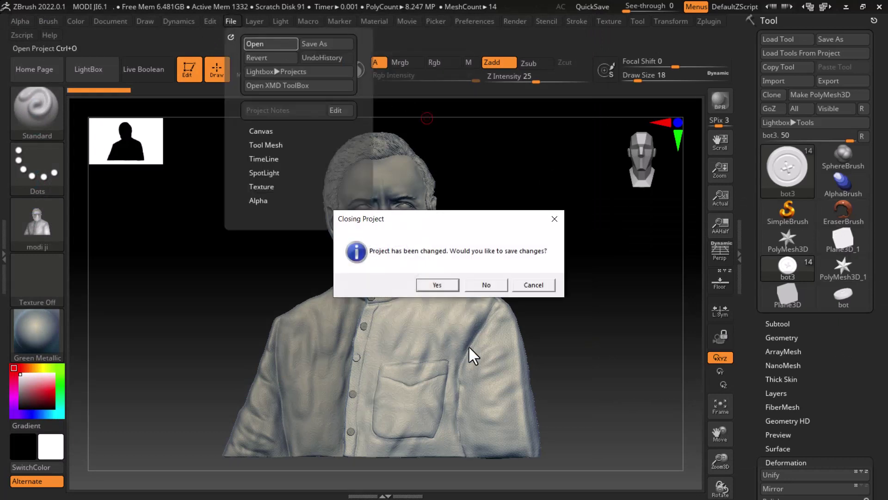
- Reopen coin.zpr without saving the bust and switch off >Y< symmetry
click(486, 285)
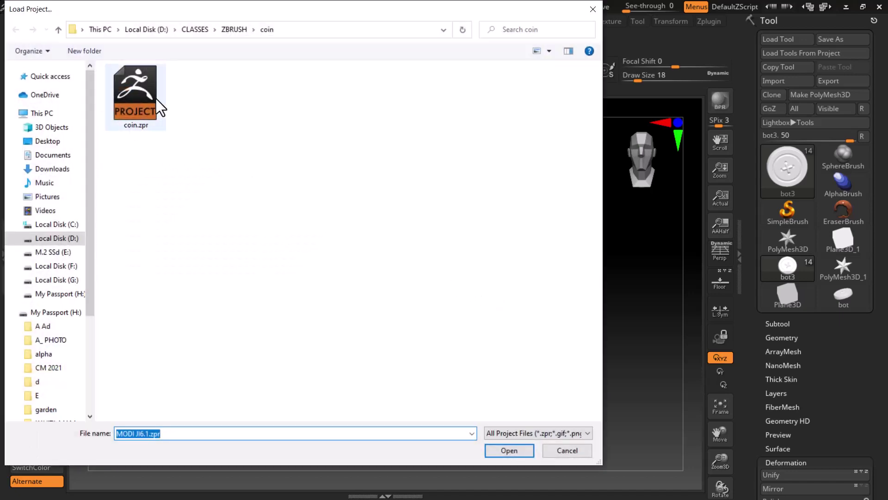
double_click(144, 100)
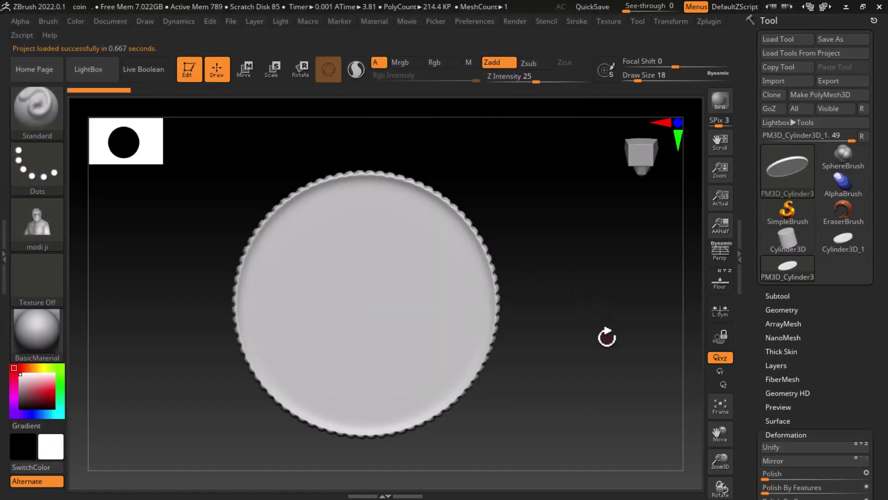
click(678, 20)
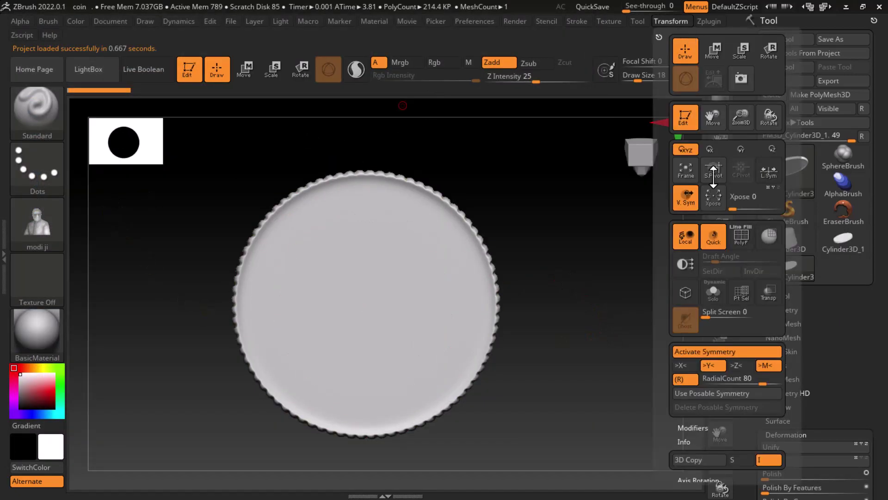
click(714, 365)
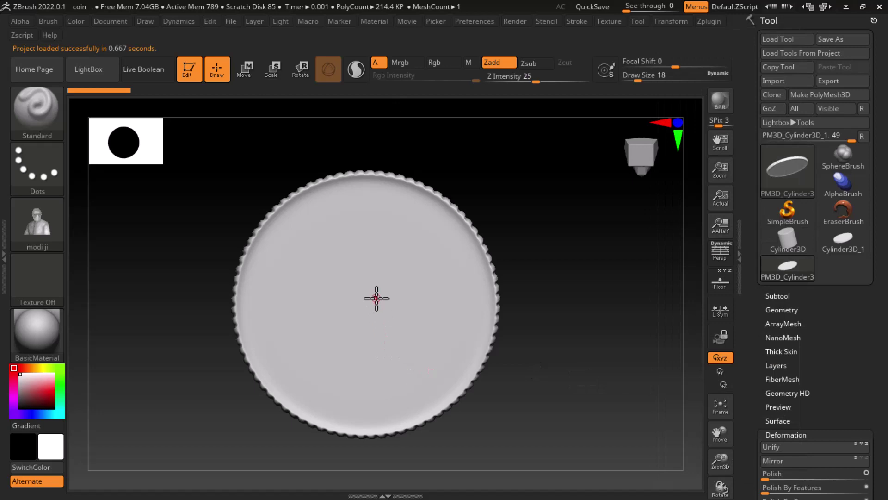
- Hide the rim with Ctrl+Shift selections so only the coin face stays visible
mouse_move(500, 291)
mouse_down()
mouse_move(574, 317)
mouse_move(467, 352)
mouse_up()
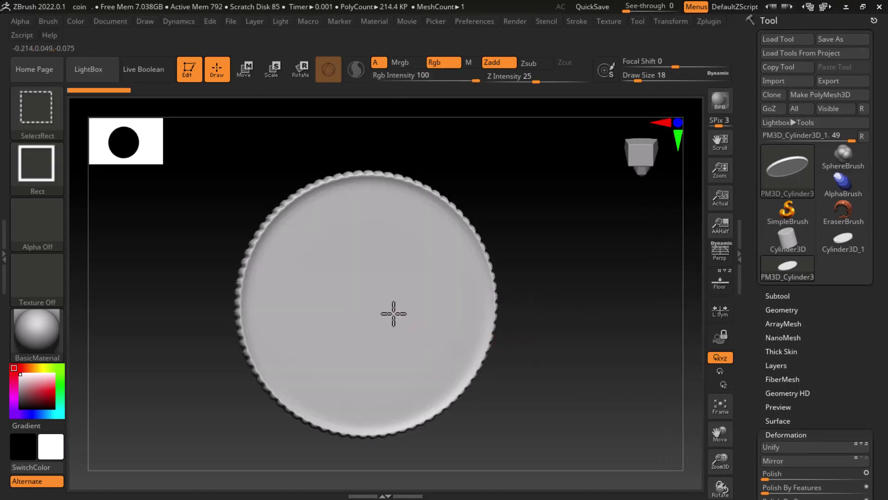
mouse_move(392, 312)
mouse_down()
mouse_move(586, 339)
mouse_move(564, 343)
mouse_up()
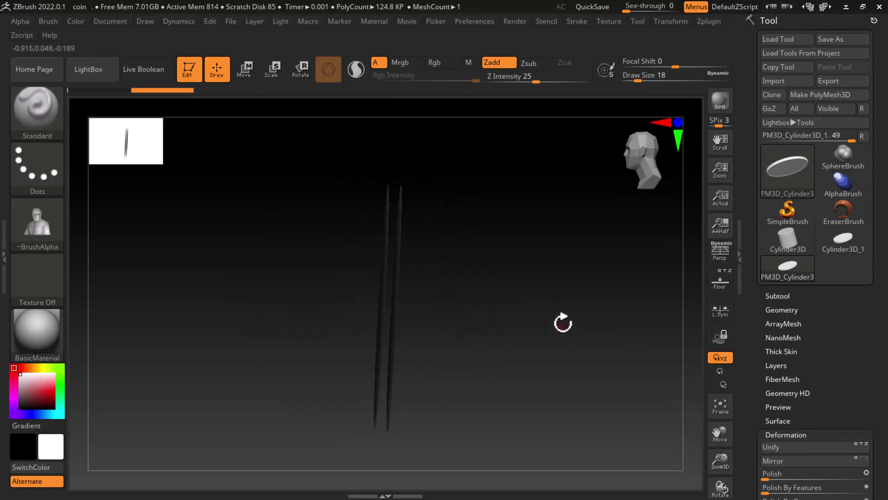
ctrl+shift+drag(502, 160, 389, 456)
drag(539, 402, 525, 405)
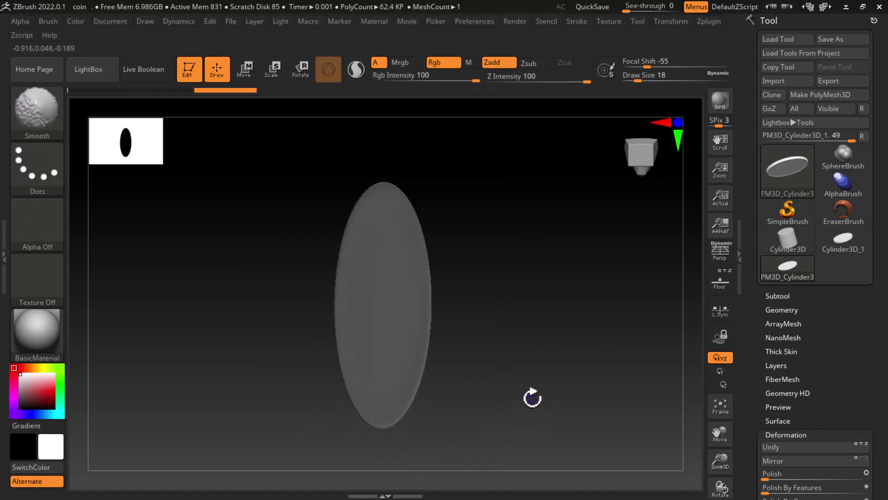
key(shift+f)
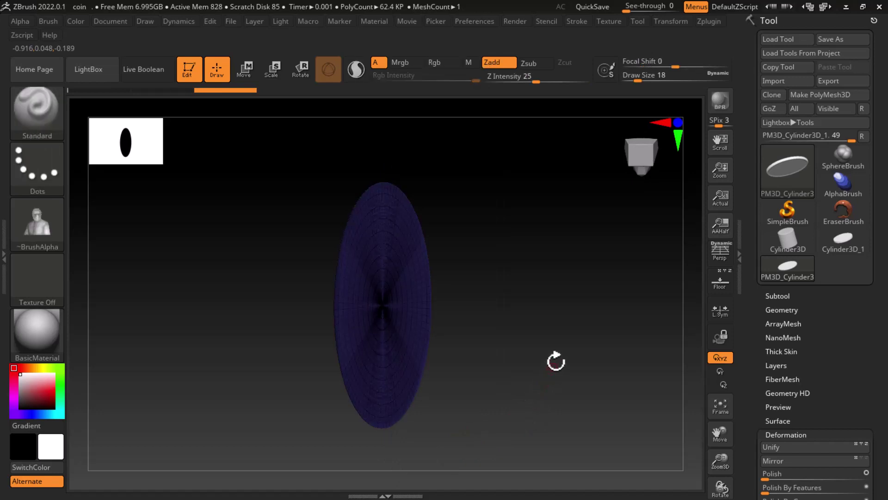
mouse_move(555, 359)
mouse_down()
mouse_move(569, 344)
mouse_move(625, 349)
mouse_move(531, 343)
mouse_up()
ctrl+shift+drag(419, 330, 443, 345)
drag(534, 332, 602, 349)
- Mask the face with MaskRect, unhide the rim, invert the mask and frame the coin
ctrl+click(613, 318)
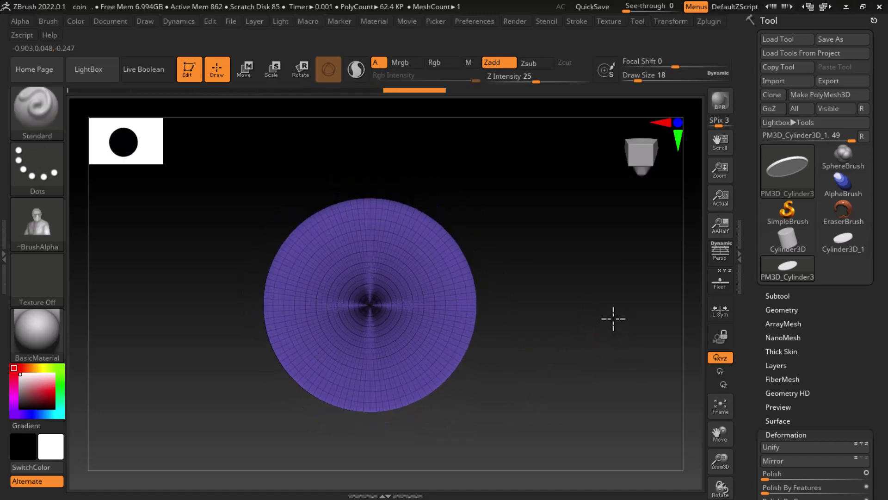
ctrl+drag(567, 184, 181, 481)
drag(584, 381, 607, 377)
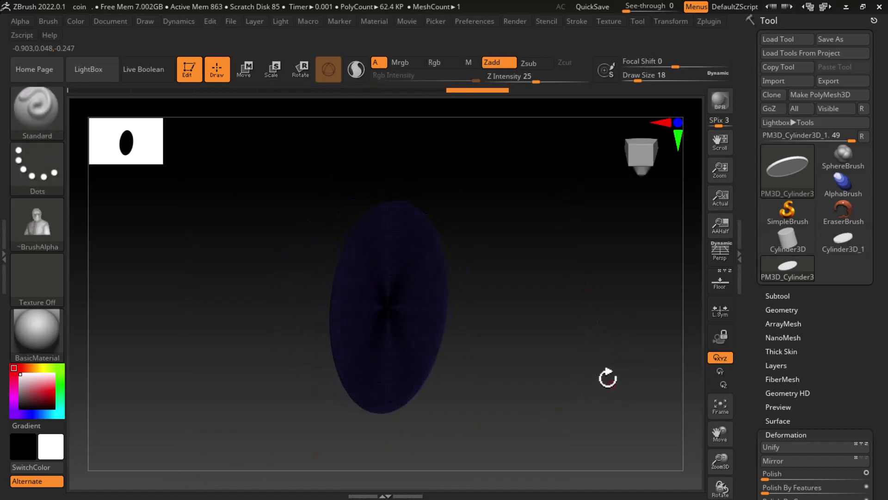
ctrl+shift+click(601, 349)
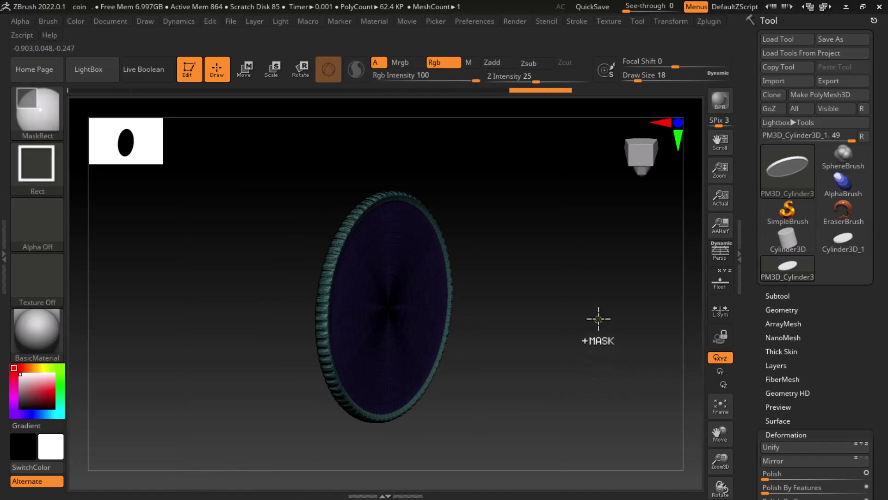
ctrl+click(601, 328)
mouse_move(601, 328)
shift+mouse_down()
mouse_move(587, 349)
mouse_move(602, 357)
shift+mouse_up()
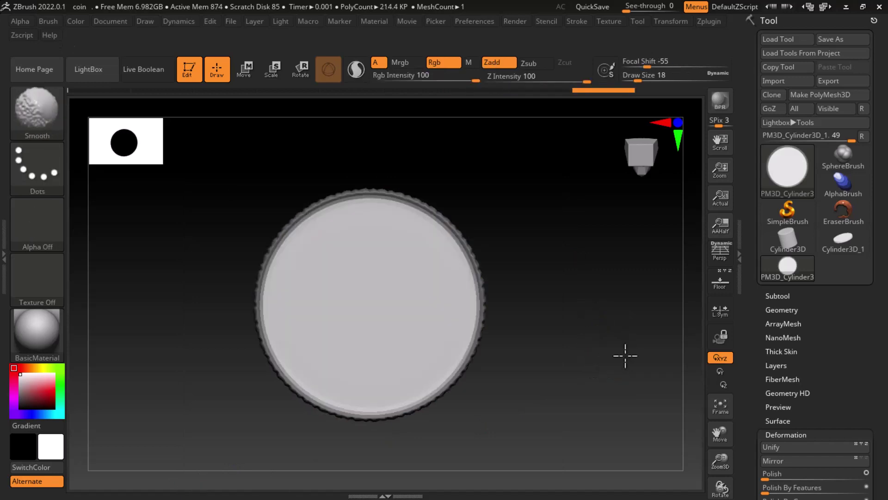
alt+drag(616, 358, 632, 381)
key(f)
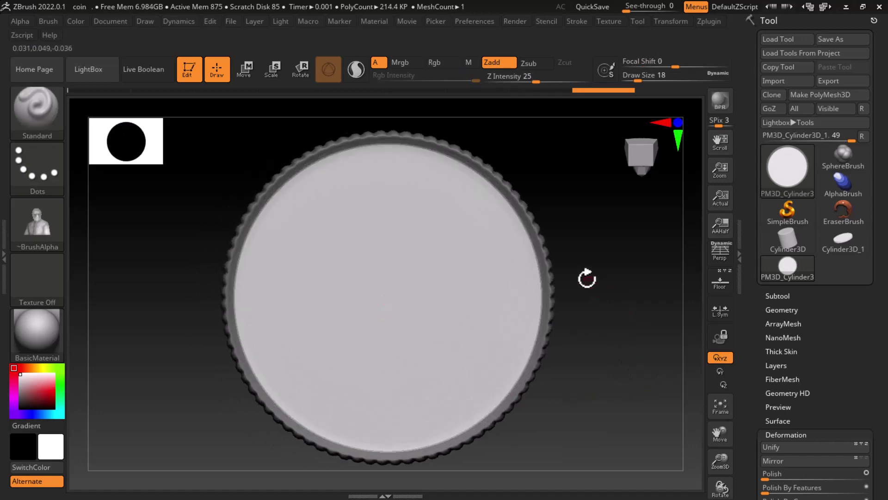
- Switch the stroke to DragRect, test-stamp the portrait alpha on the face, then undo it
click(57, 168)
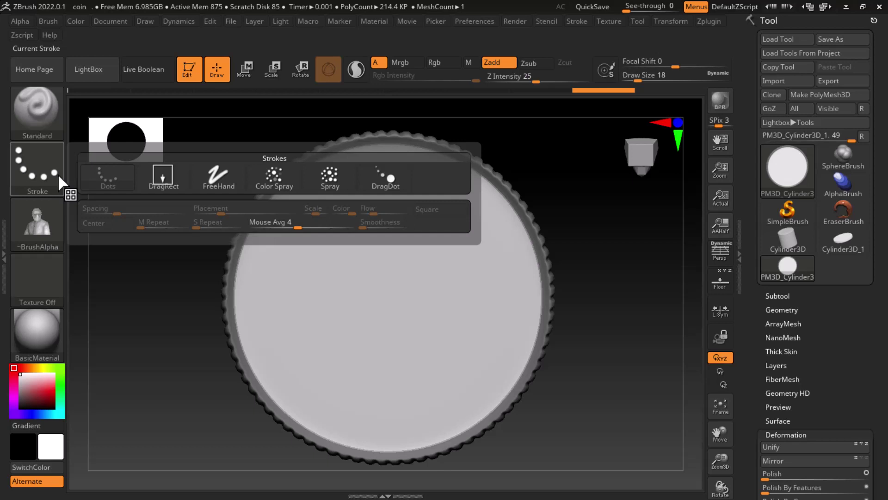
click(163, 176)
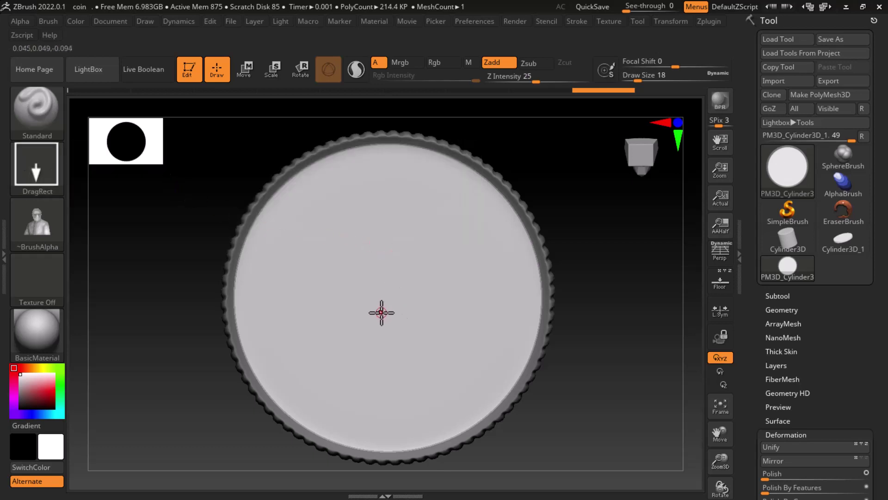
drag(380, 321, 398, 133)
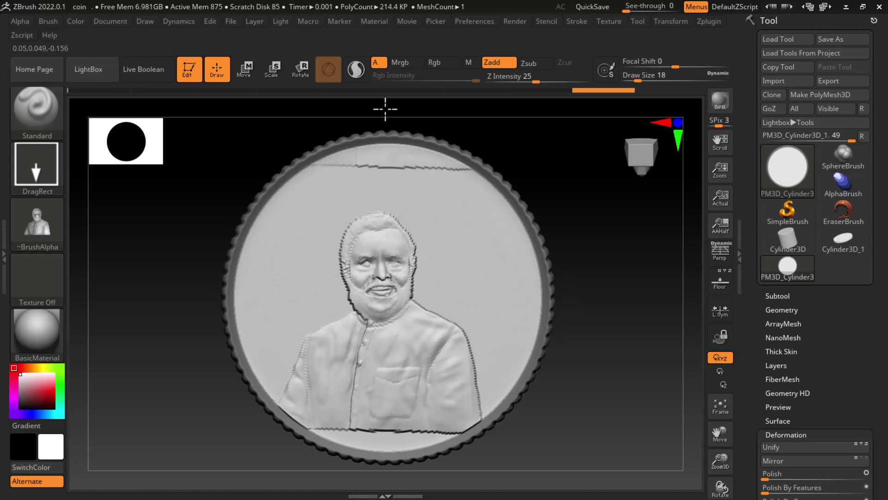
drag(397, 134, 389, 106)
drag(608, 340, 620, 340)
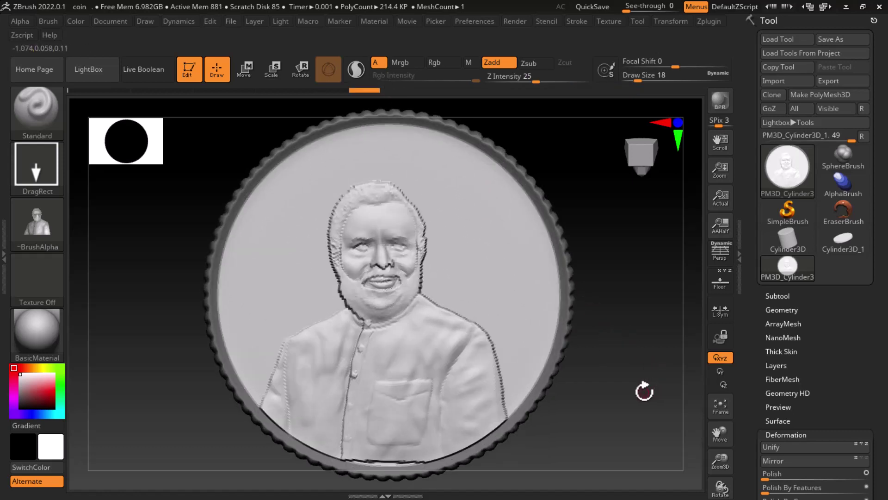
key(ctrl+shift)
key(ctrl+z)
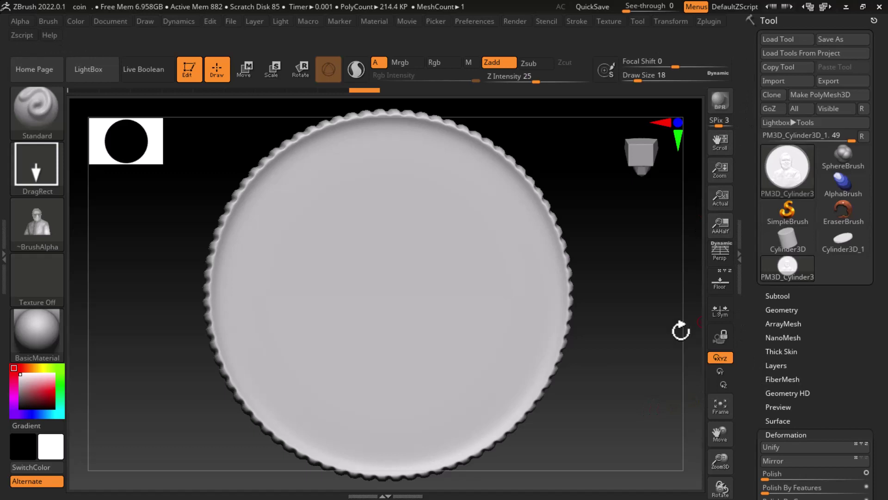
- Divide the coin up to SDiv 7, about 13.7 million polygons
click(783, 310)
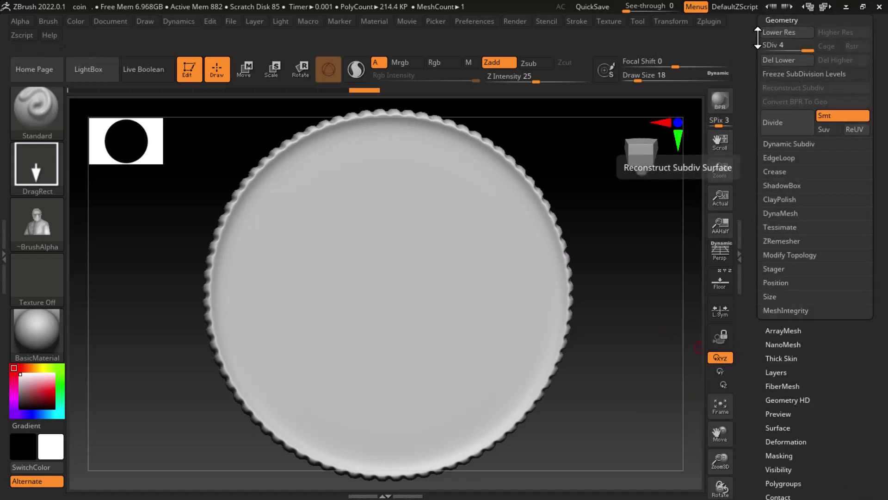
click(827, 7)
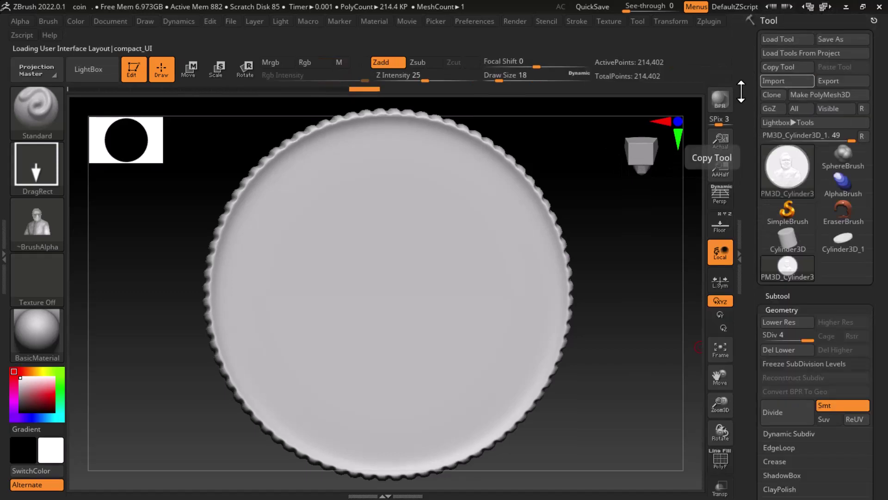
click(779, 416)
click(778, 416)
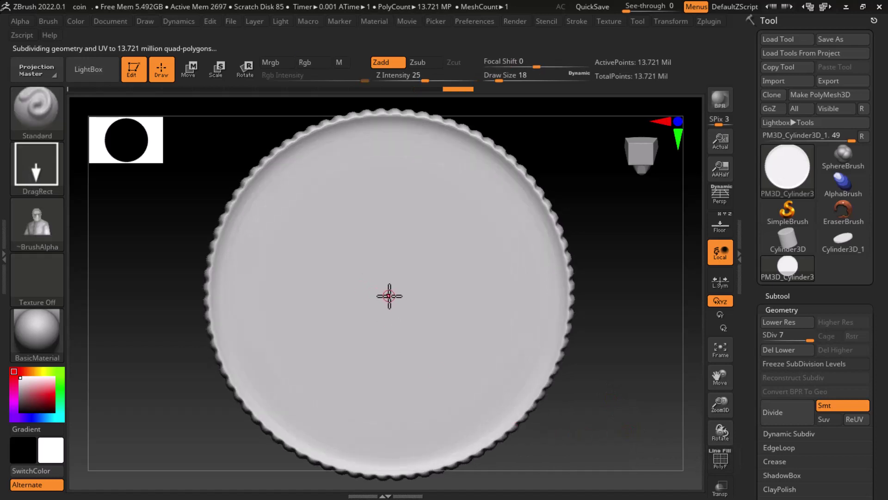
- Drag-stamp the bust relief on the face, orbit to check its depth, then undo it
mouse_move(389, 296)
mouse_down()
mouse_move(447, 94)
mouse_move(386, 56)
mouse_move(479, 134)
mouse_up()
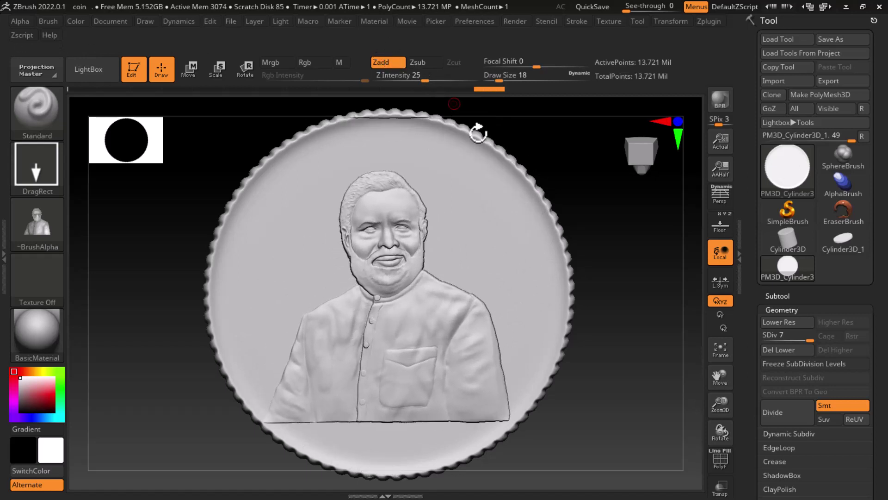
drag(663, 378, 723, 409)
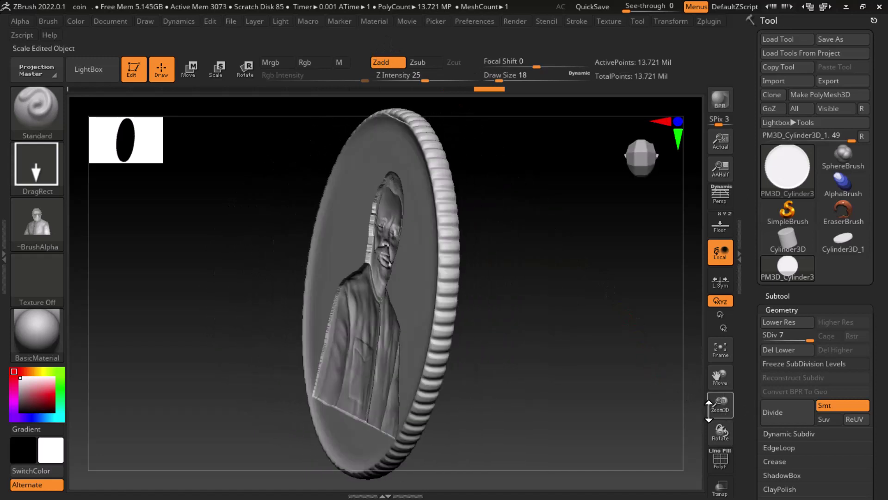
key(ctrl)
key(ctrl+z)
mouse_move(631, 393)
mouse_down()
mouse_move(586, 386)
mouse_move(650, 413)
mouse_up()
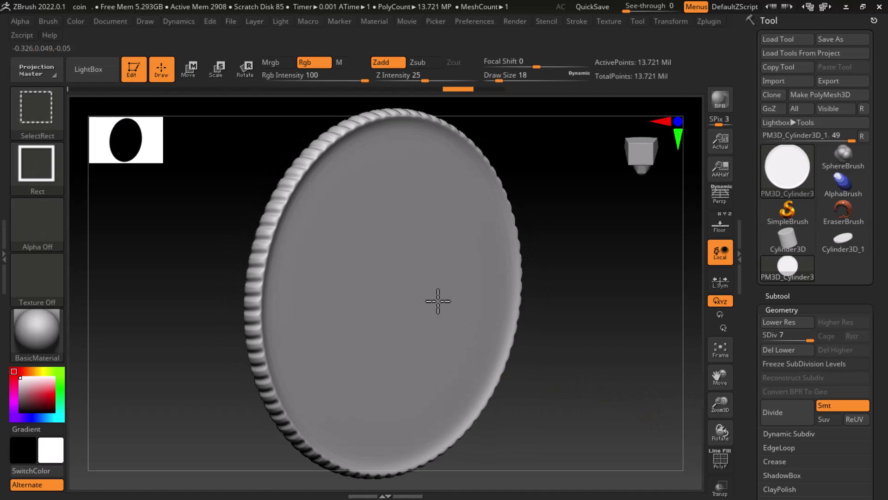
- Toggle the rim's visibility and mask the coin, then unhide the whole coin
ctrl+shift+click(614, 373)
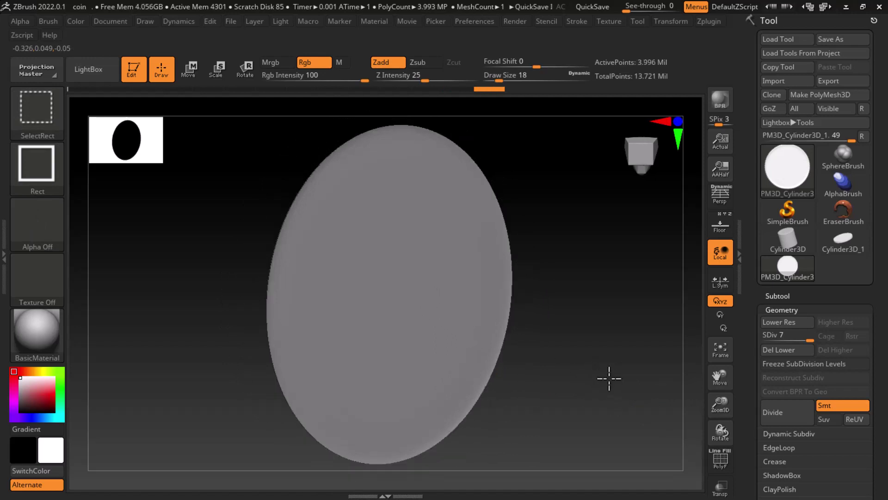
ctrl+shift+click(641, 393)
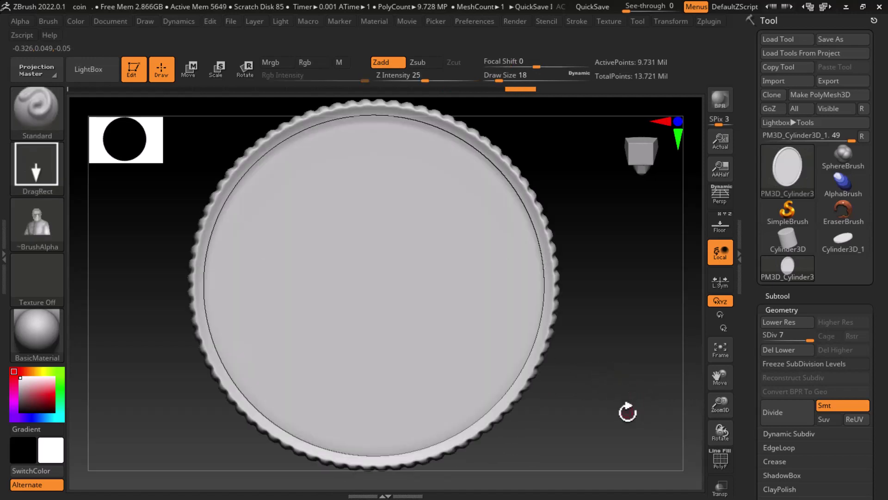
mouse_move(628, 410)
mouse_down()
mouse_move(660, 422)
mouse_move(551, 214)
mouse_up()
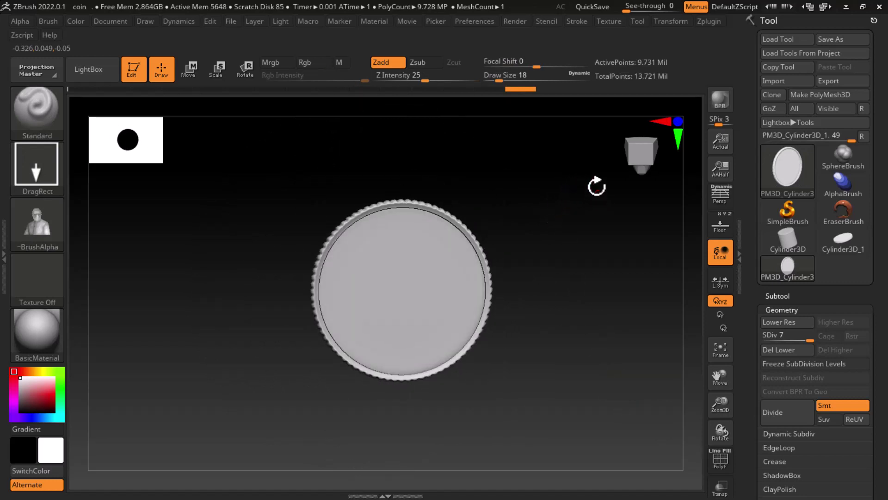
ctrl+drag(592, 181, 238, 424)
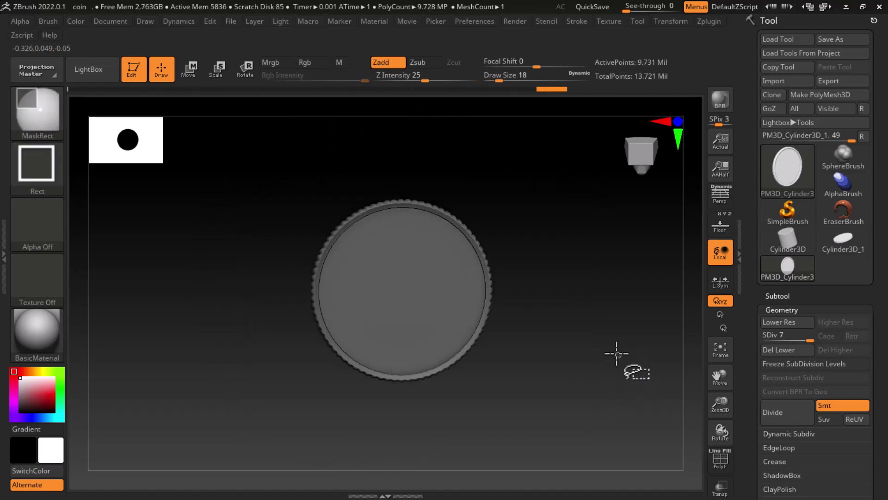
key(shift)
ctrl+shift+click(561, 376)
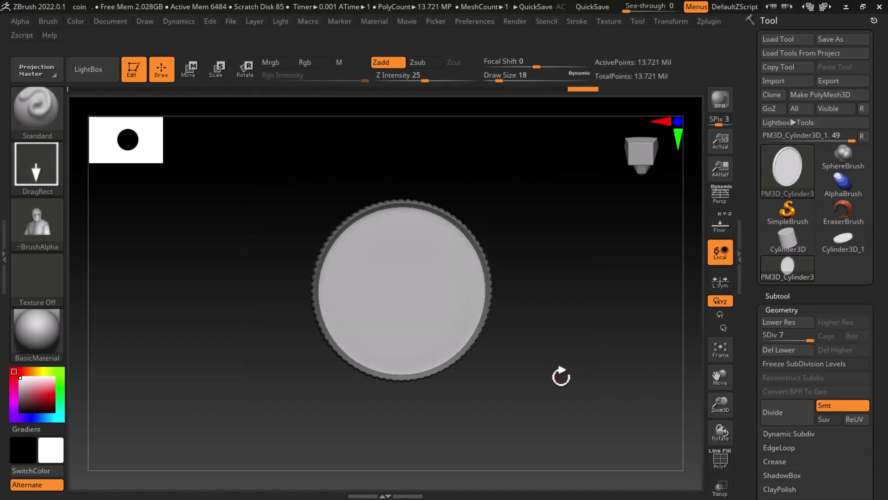
- Stamp a large upright portrait bust relief onto the centre of the coin face
mouse_move(613, 382)
mouse_down()
mouse_move(652, 384)
mouse_move(623, 373)
mouse_move(637, 400)
mouse_move(694, 397)
mouse_move(630, 384)
mouse_move(541, 392)
mouse_up()
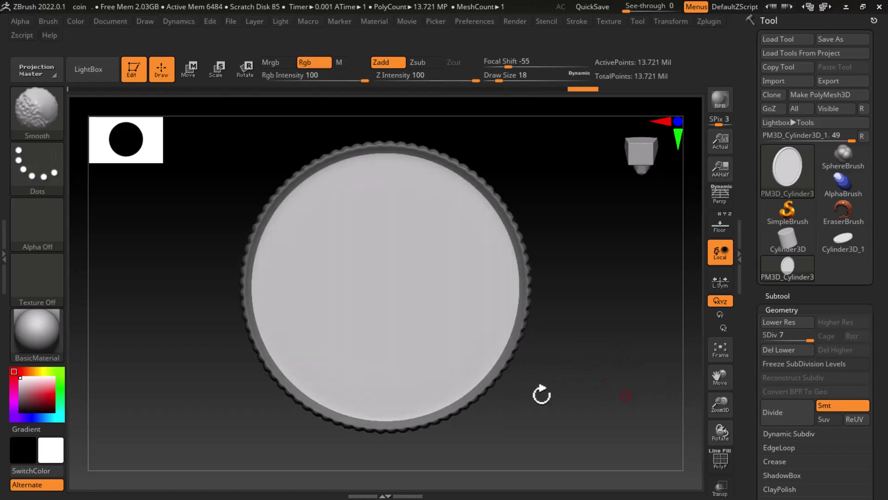
drag(383, 304, 380, 365)
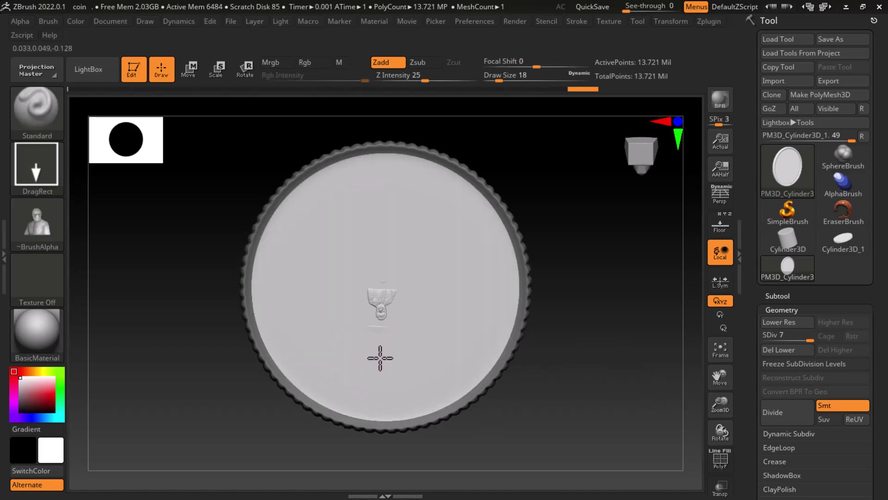
mouse_move(471, 347)
mouse_down()
mouse_move(440, 134)
mouse_move(349, 103)
mouse_move(385, 83)
mouse_up()
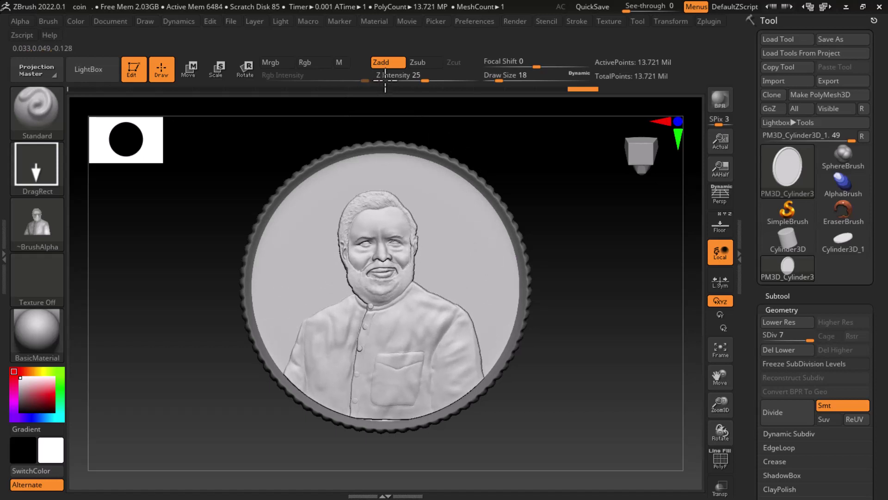
mouse_move(568, 346)
mouse_down()
mouse_move(634, 409)
mouse_move(581, 403)
mouse_move(630, 399)
mouse_move(635, 373)
mouse_move(657, 423)
mouse_move(666, 404)
mouse_move(683, 451)
mouse_move(678, 426)
mouse_move(683, 433)
mouse_move(668, 478)
mouse_move(685, 451)
mouse_move(652, 425)
mouse_move(687, 443)
mouse_up()
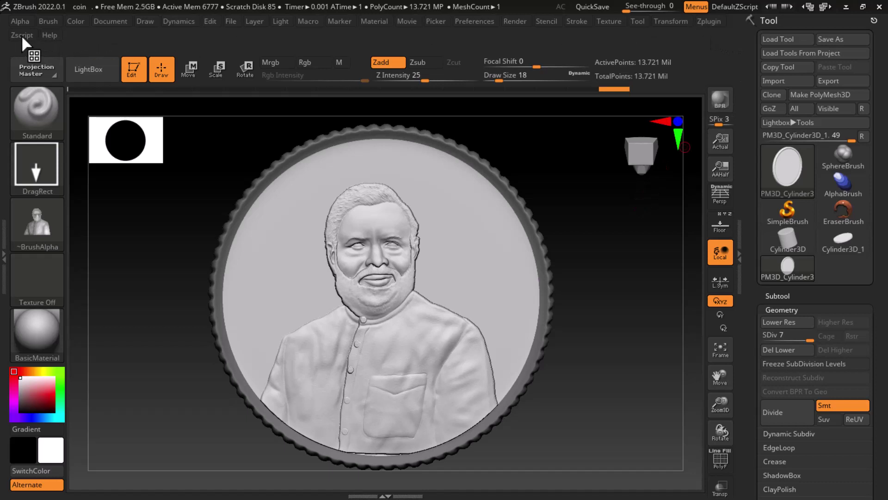
- Generate a 3D text mesh reading 'MODI JI COIN' with Zplugin's Text 3D & Vector Shapes
click(711, 22)
drag(701, 36, 75, 197)
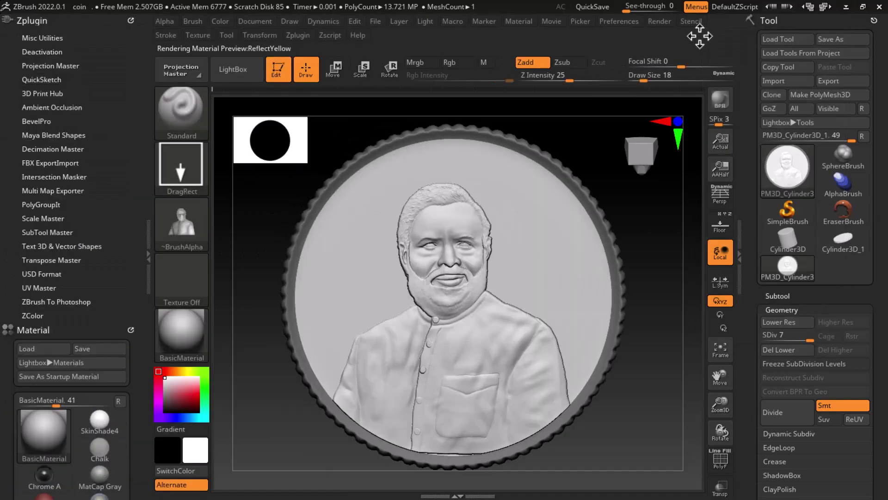
click(51, 246)
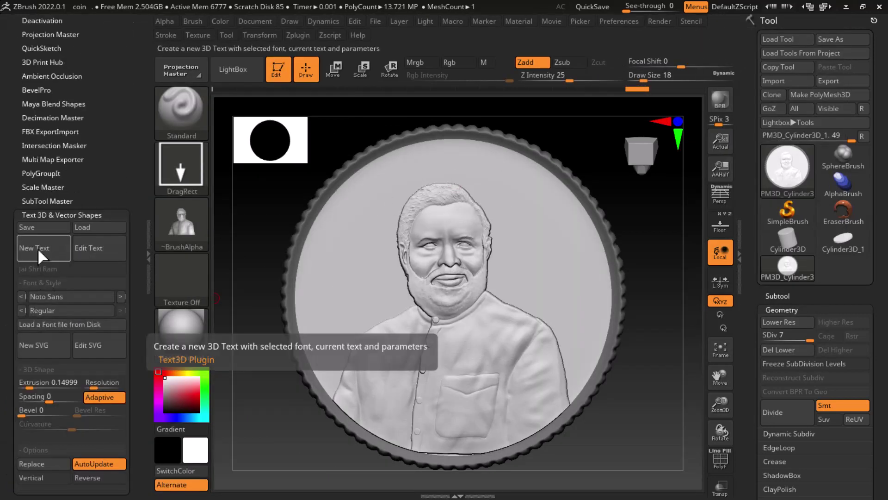
click(37, 248)
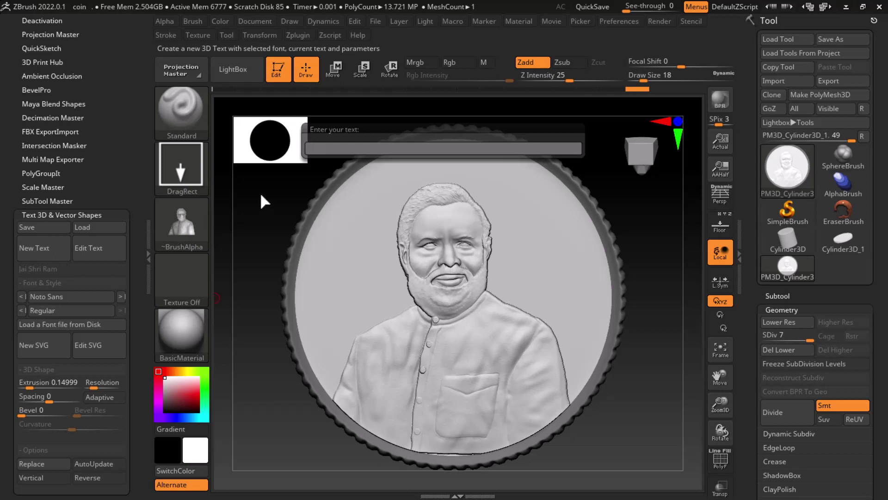
key(shift)
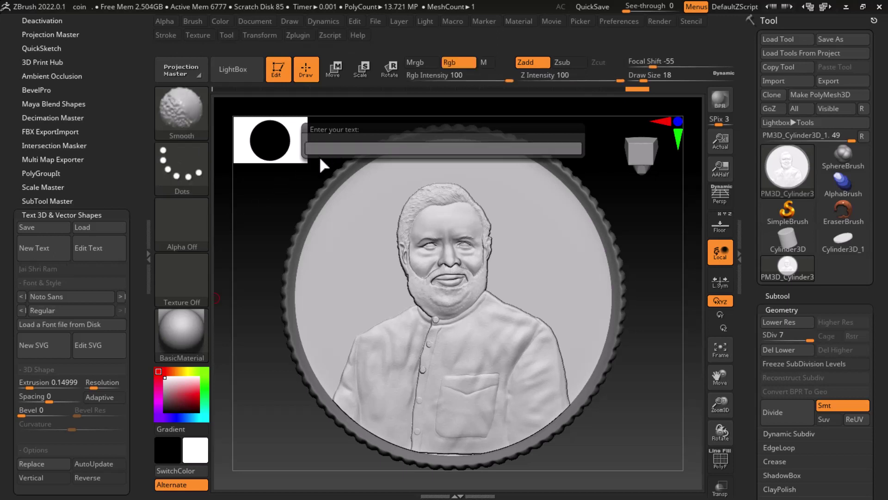
text(m)
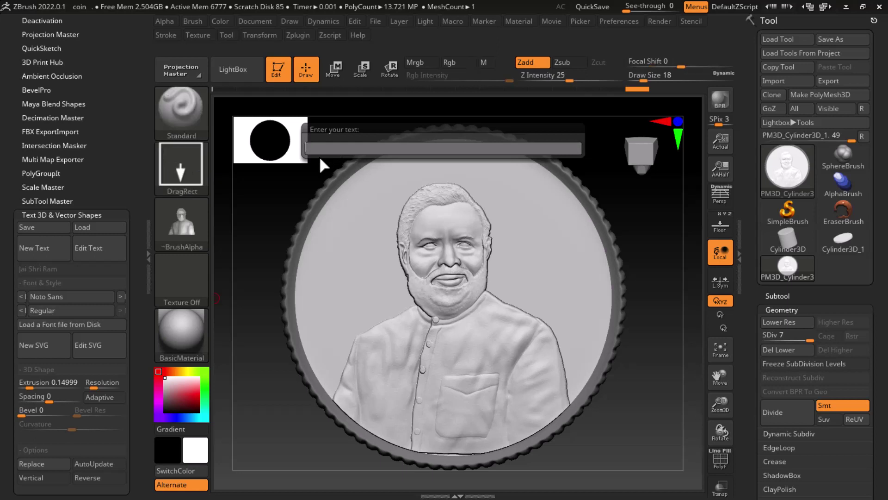
key(shift)
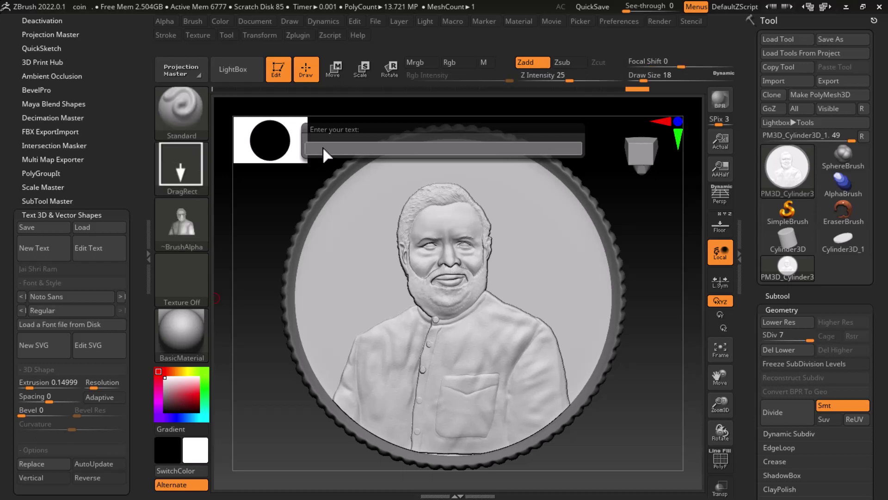
text(MOD)
text(I JI COIN)
key(Return)
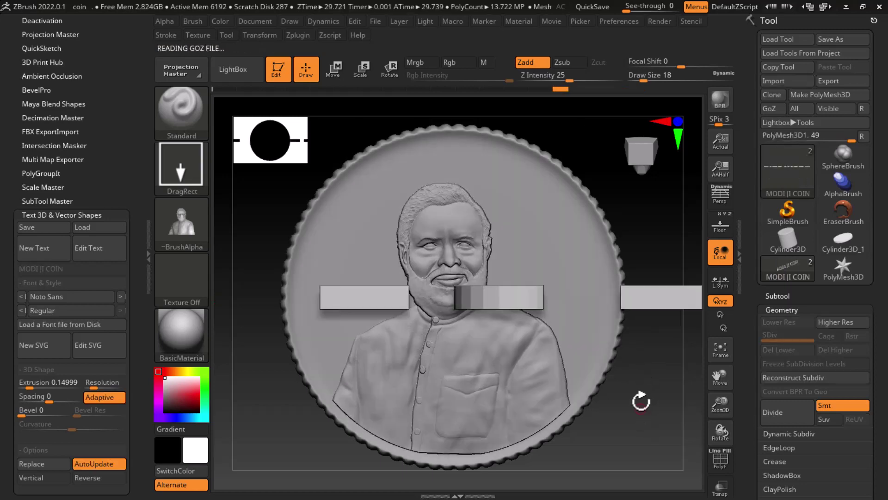
- Show the subtool list and rotate the text toward the front view with Gizmo 3D
mouse_move(657, 395)
mouse_down()
mouse_move(551, 318)
mouse_move(535, 416)
mouse_move(595, 396)
mouse_move(609, 429)
mouse_move(622, 413)
mouse_move(561, 422)
mouse_move(626, 430)
mouse_move(573, 402)
mouse_move(594, 407)
mouse_move(587, 336)
mouse_move(579, 391)
mouse_up()
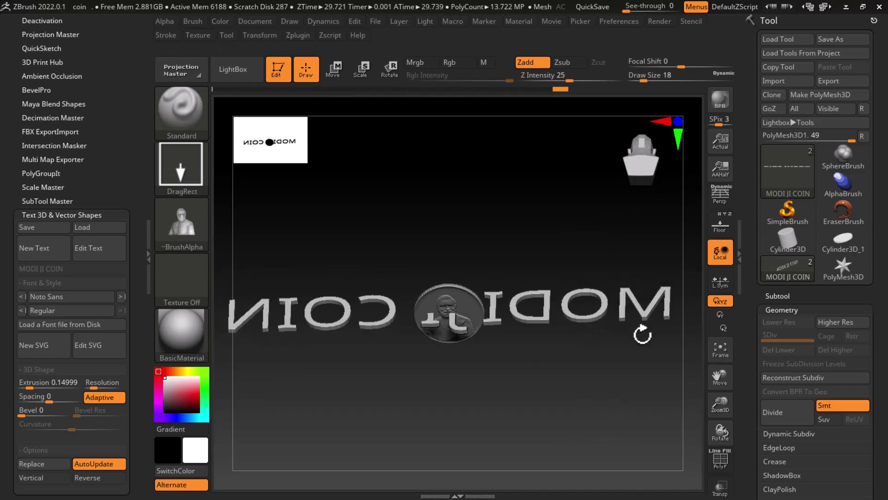
click(767, 298)
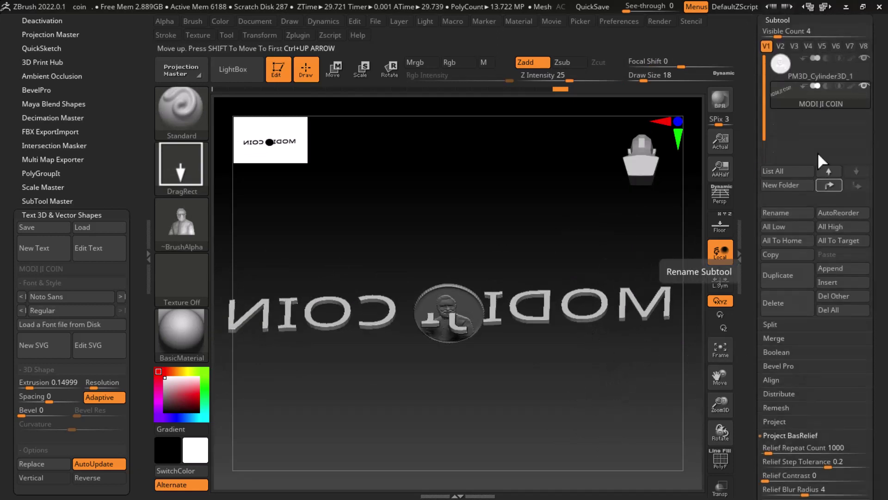
mouse_move(582, 394)
mouse_down()
mouse_move(581, 407)
mouse_move(601, 407)
mouse_move(565, 222)
mouse_up()
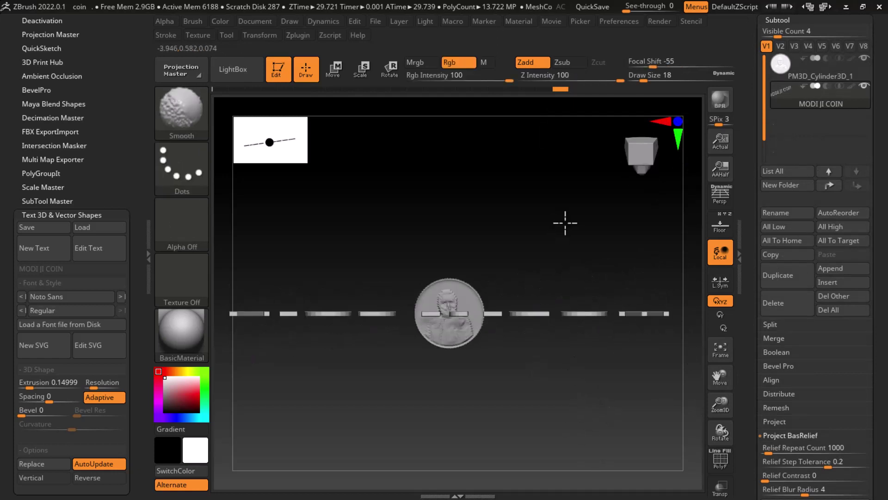
click(379, 71)
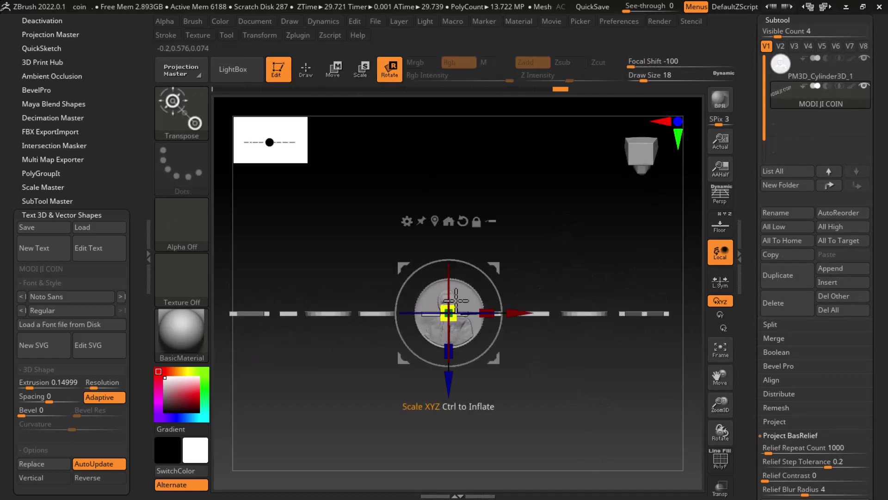
drag(492, 360, 533, 404)
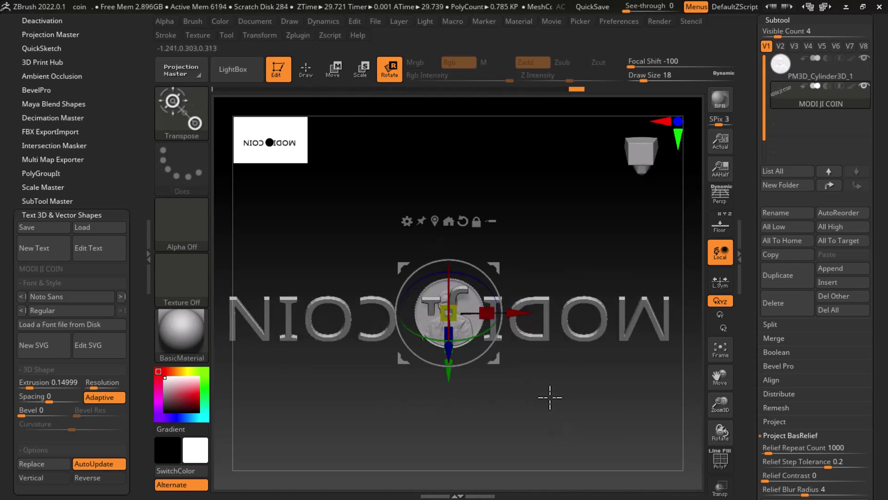
drag(449, 366, 464, 436)
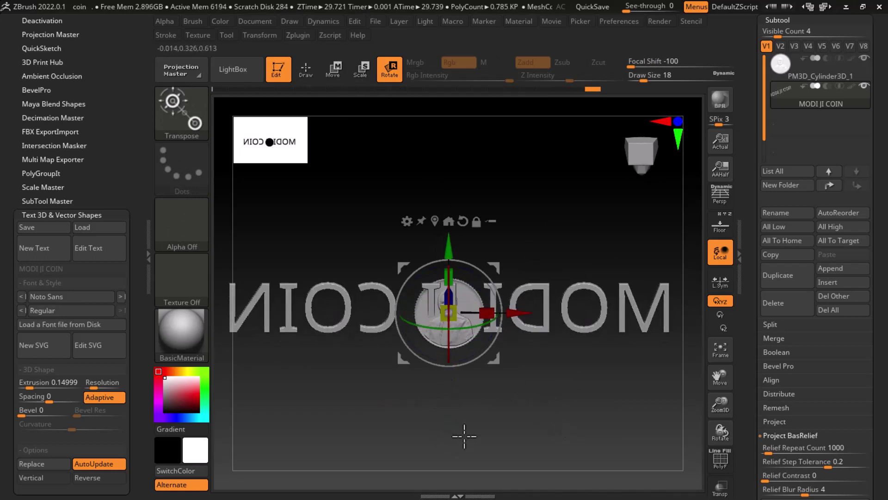
- Flip the lettering so MODI JI COIN reads correctly and lies level
drag(585, 395, 605, 400)
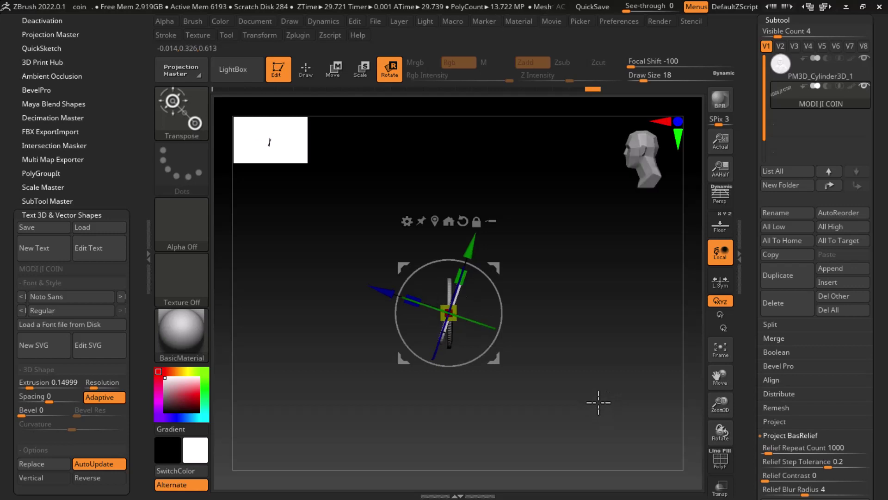
mouse_move(493, 280)
mouse_down()
mouse_move(556, 353)
mouse_move(515, 355)
mouse_up()
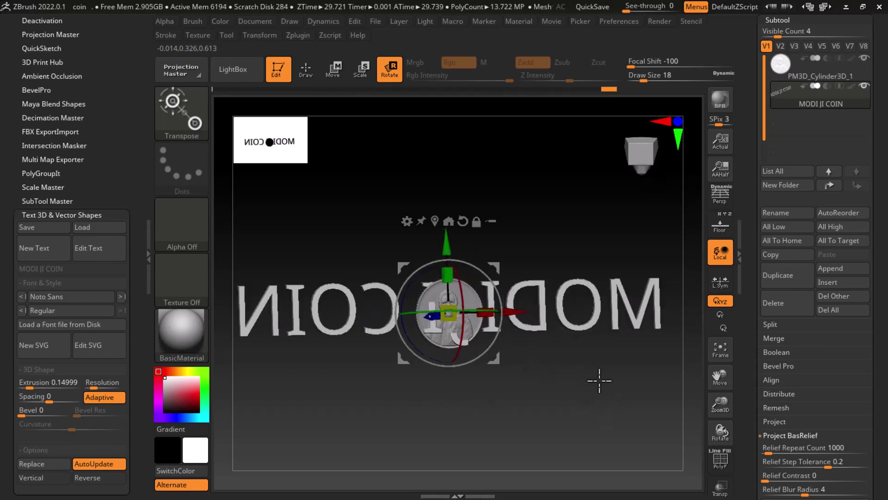
mouse_move(462, 334)
mouse_down()
mouse_move(376, 313)
mouse_move(552, 411)
mouse_up()
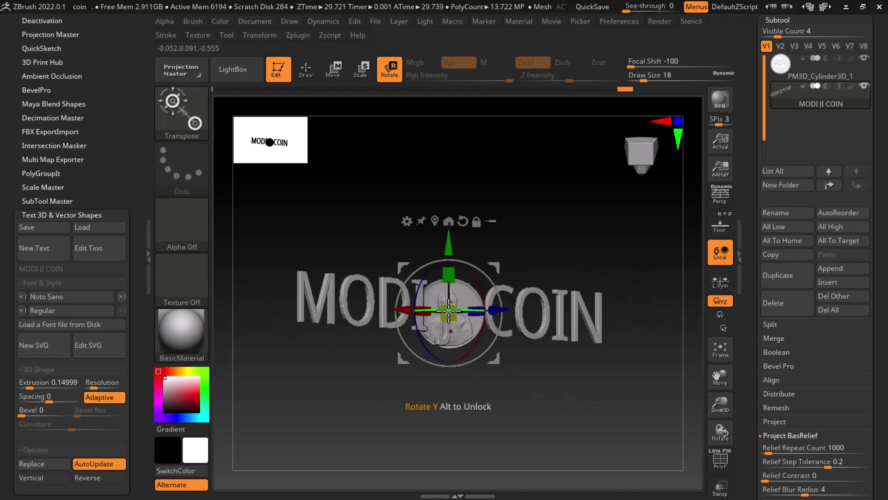
mouse_move(531, 382)
mouse_down()
mouse_move(571, 410)
mouse_move(626, 398)
mouse_up()
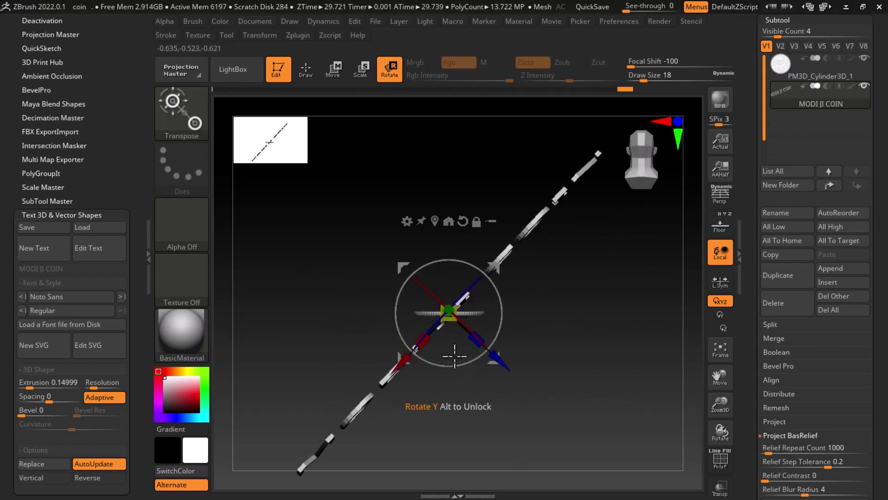
mouse_move(451, 359)
mouse_down()
mouse_move(423, 333)
mouse_move(407, 340)
mouse_move(409, 354)
mouse_move(575, 278)
mouse_up()
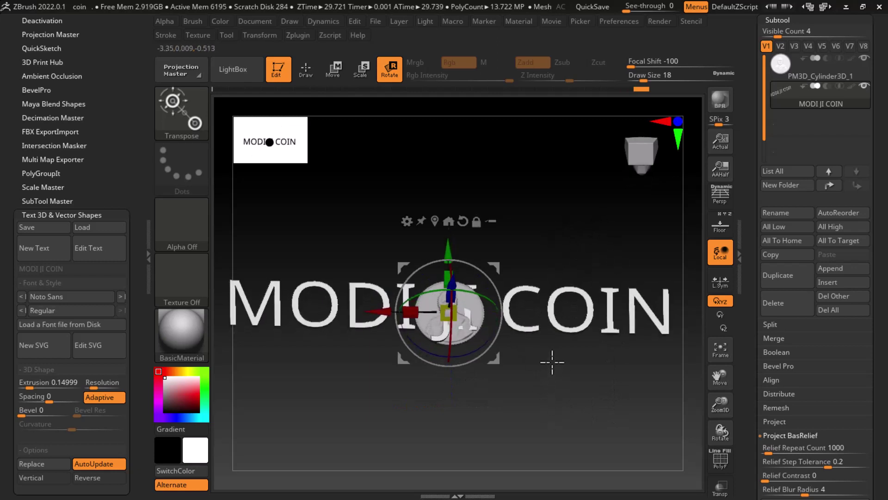
- Flatten the letters' depth and move the text up above the coin
mouse_move(559, 387)
mouse_down()
mouse_move(571, 396)
mouse_move(571, 440)
mouse_up()
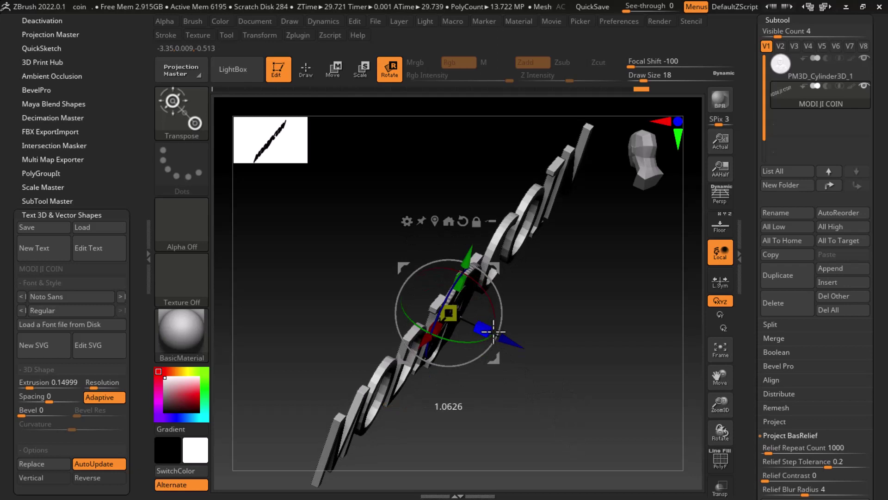
mouse_move(486, 328)
mouse_down()
mouse_move(613, 323)
mouse_move(655, 397)
mouse_move(586, 351)
mouse_up()
mouse_move(478, 311)
mouse_down()
mouse_move(465, 309)
mouse_move(474, 310)
mouse_move(495, 397)
mouse_up()
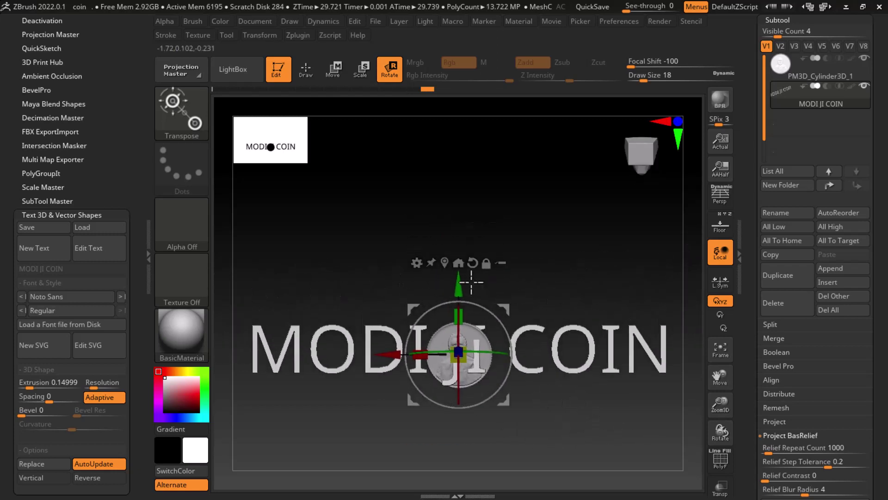
drag(467, 296, 481, 256)
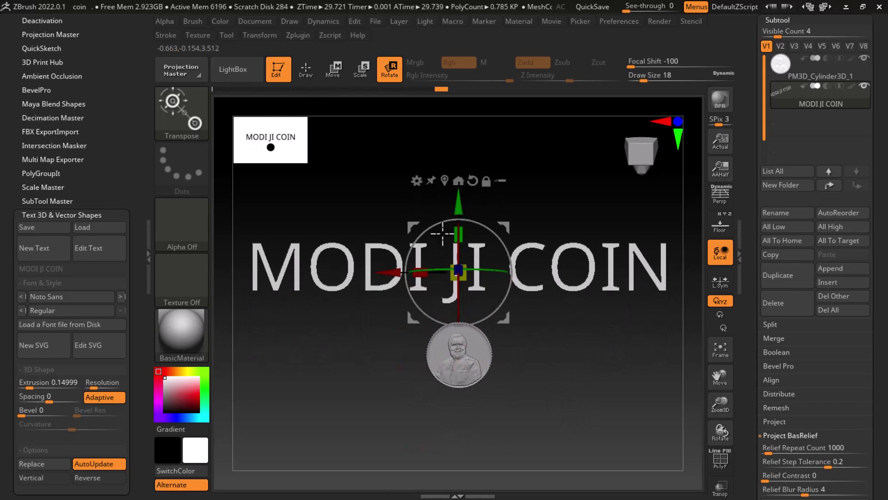
- Arch the MODI JI COIN text with a Bend Arc deformer, then return to Gizmo 3D
click(418, 182)
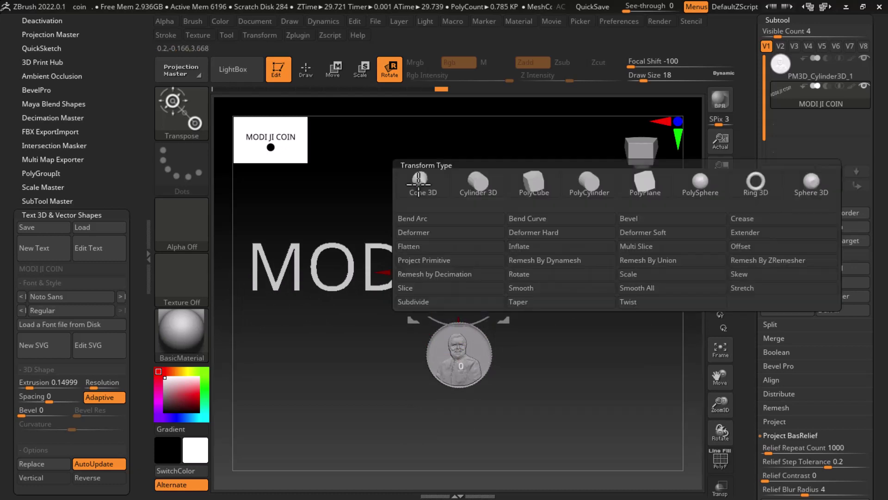
click(426, 217)
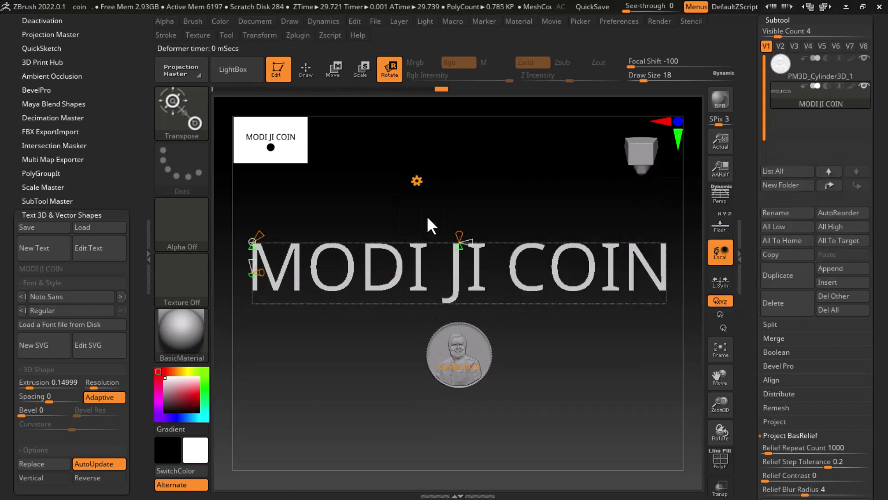
drag(461, 245, 454, 308)
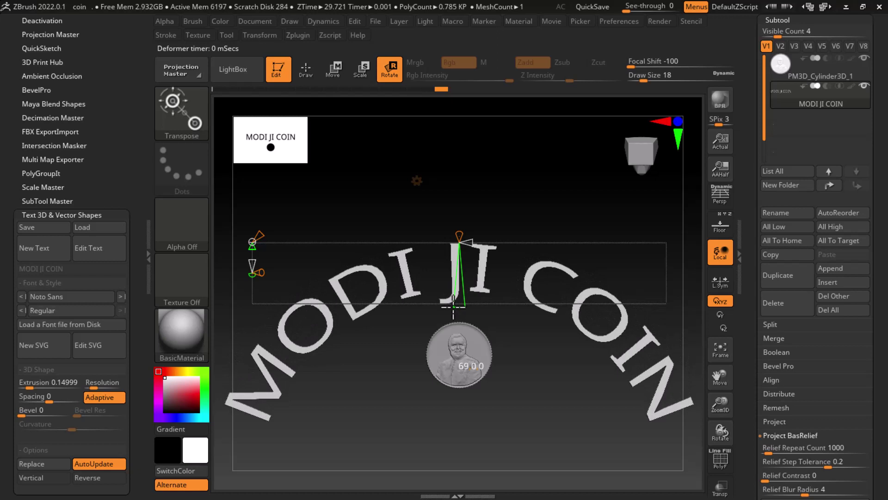
click(417, 180)
click(391, 179)
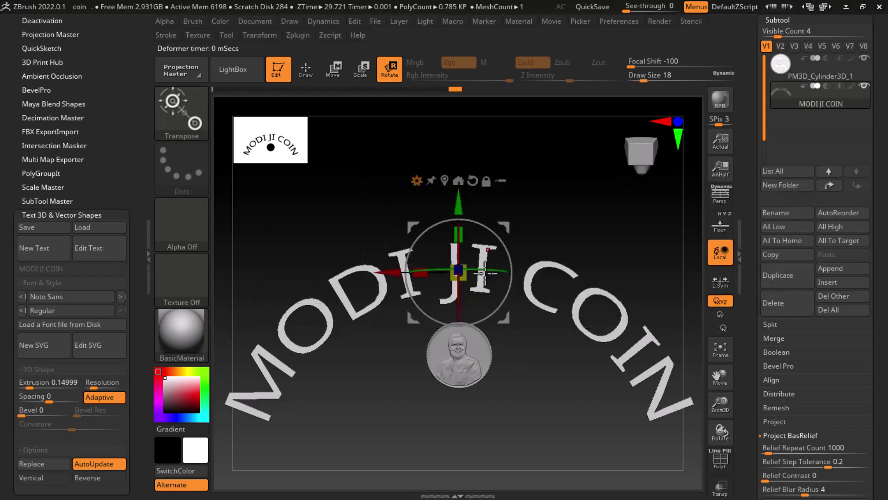
- Shrink the arched lettering and rotate it fully upright
drag(458, 273, 324, 407)
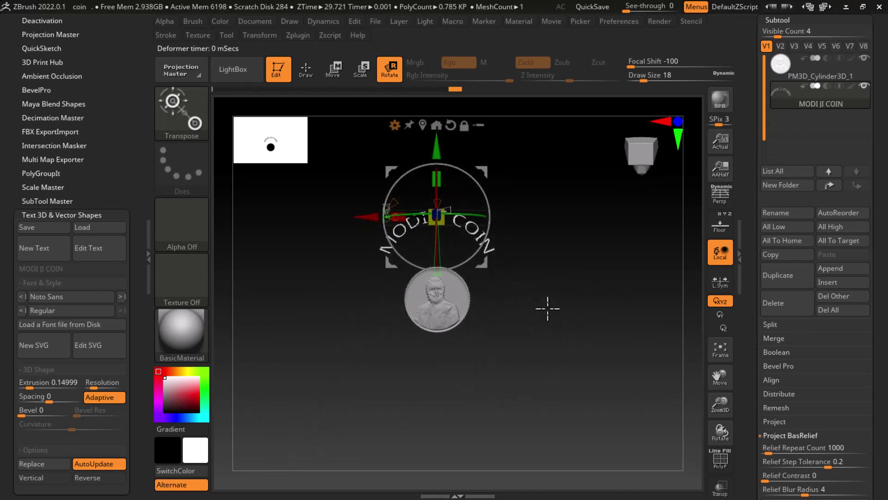
drag(324, 407, 552, 330)
drag(437, 215, 444, 196)
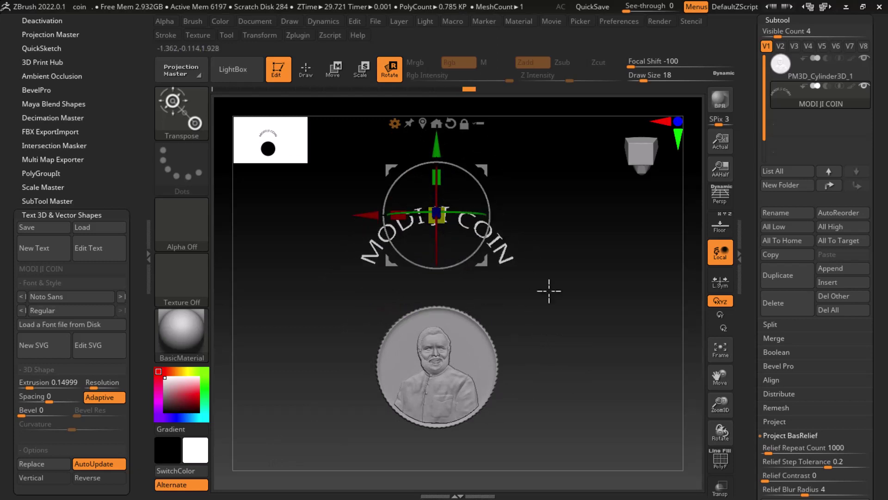
shift+drag(549, 292, 535, 221)
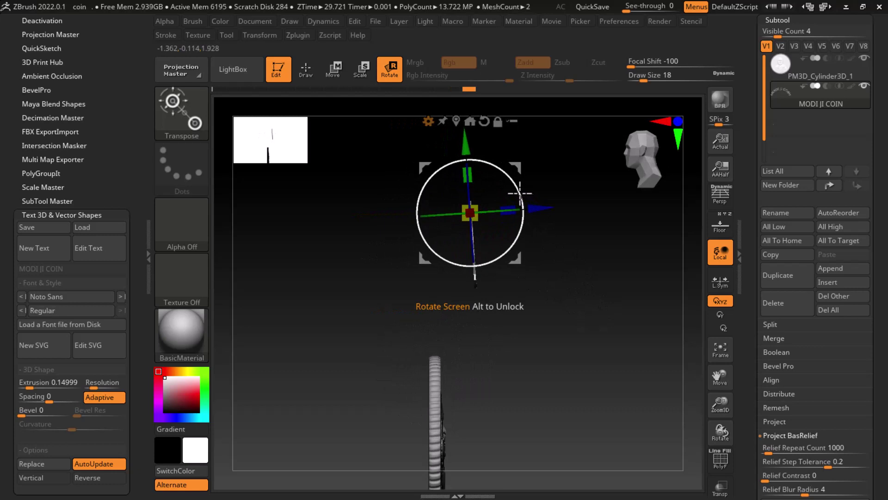
drag(520, 193, 521, 198)
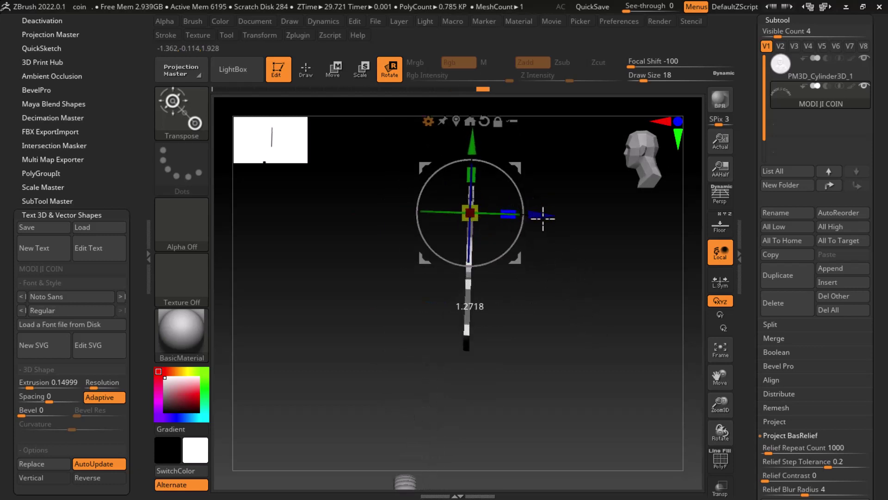
drag(524, 192, 518, 193)
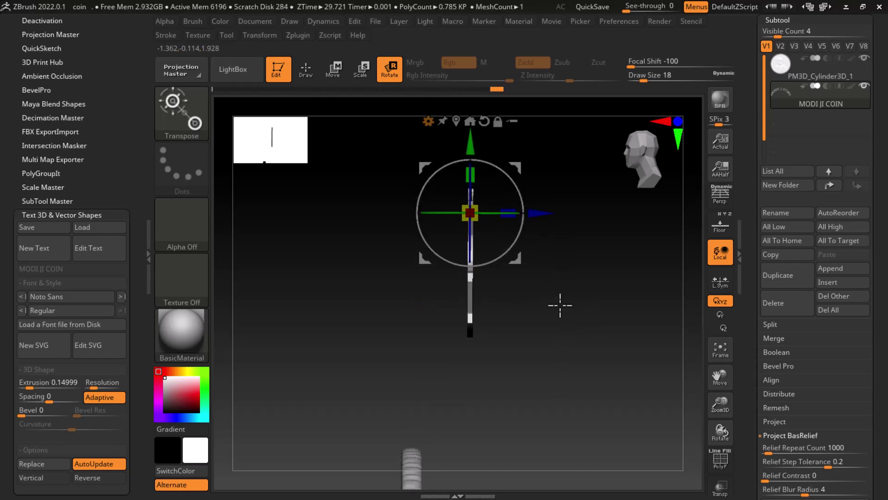
- Move the lettering onto the coin face, rotate it into place, and deepen it along Z
mouse_move(470, 141)
mouse_down()
mouse_move(470, 377)
mouse_move(577, 328)
mouse_up()
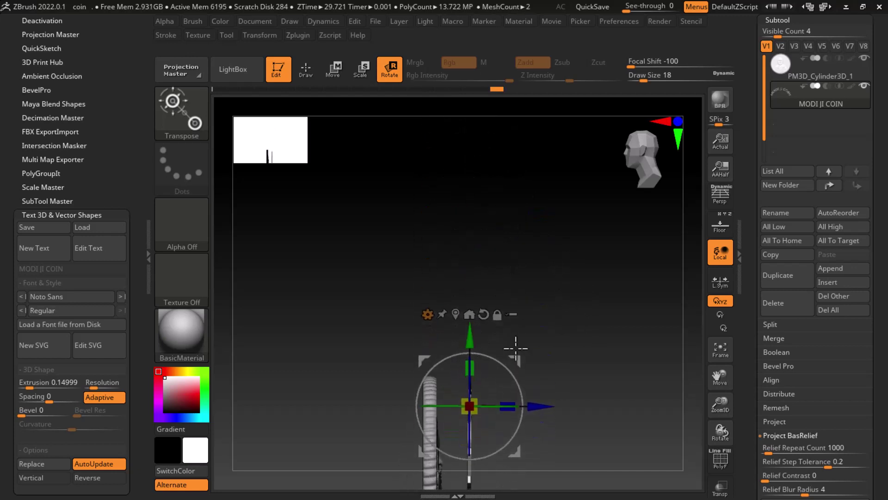
drag(541, 264, 485, 263)
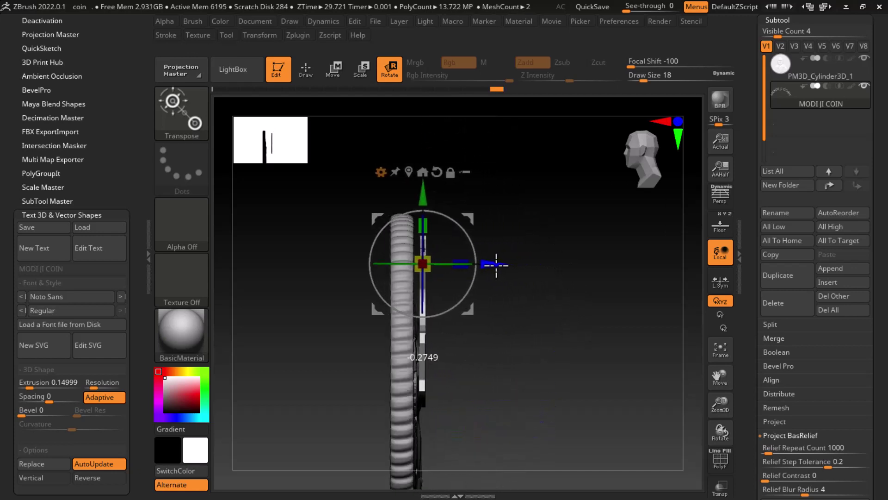
shift+drag(598, 268, 579, 193)
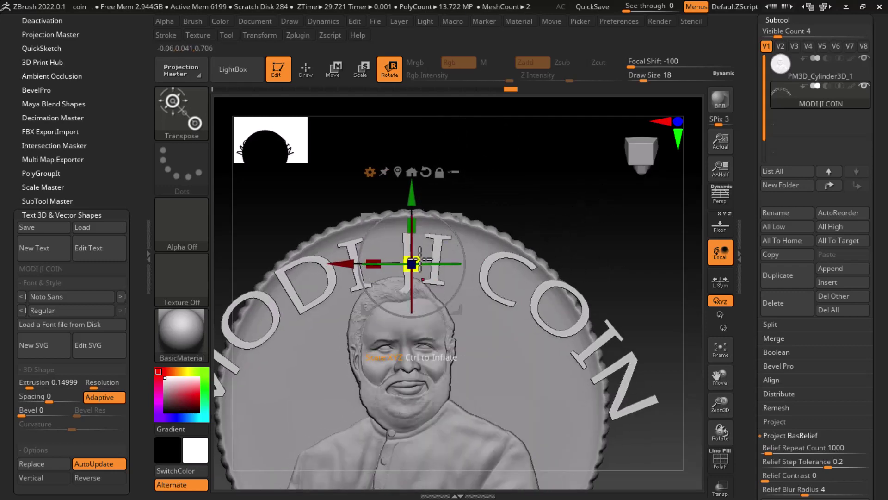
drag(470, 252, 410, 182)
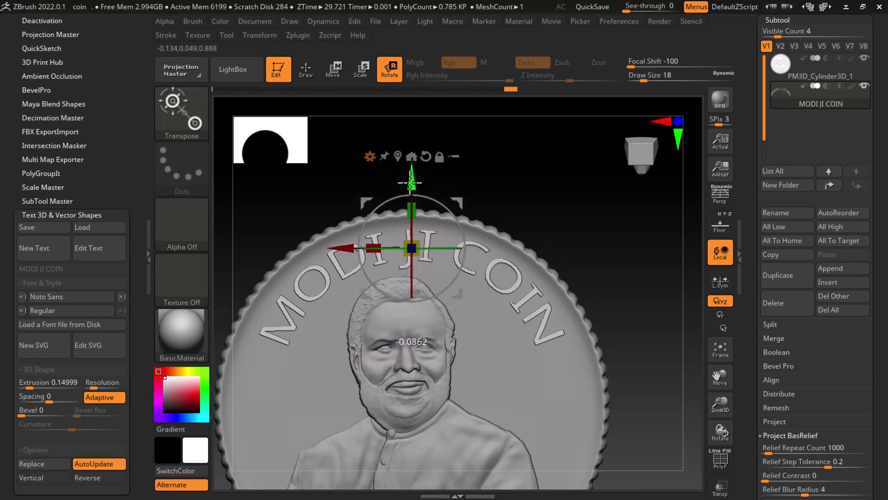
mouse_move(538, 224)
mouse_down()
mouse_move(626, 237)
mouse_move(598, 264)
mouse_move(617, 279)
mouse_move(581, 290)
mouse_up()
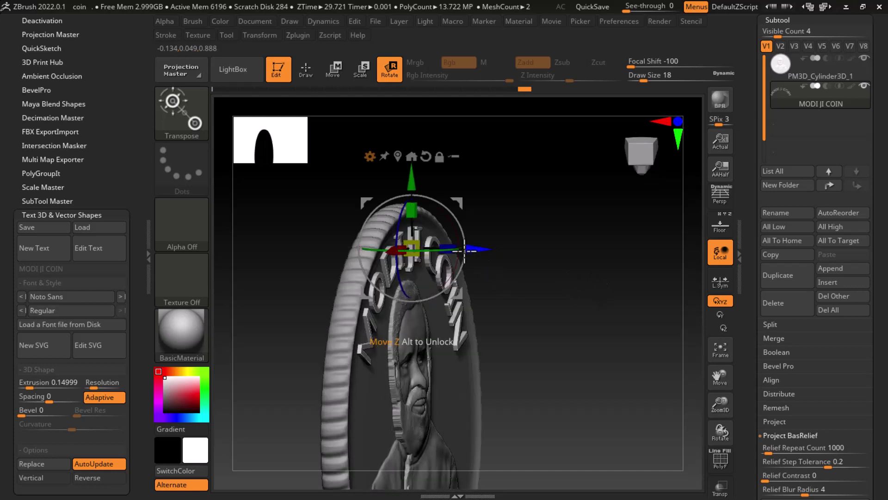
mouse_move(448, 245)
mouse_down()
mouse_move(635, 248)
mouse_move(633, 233)
mouse_up()
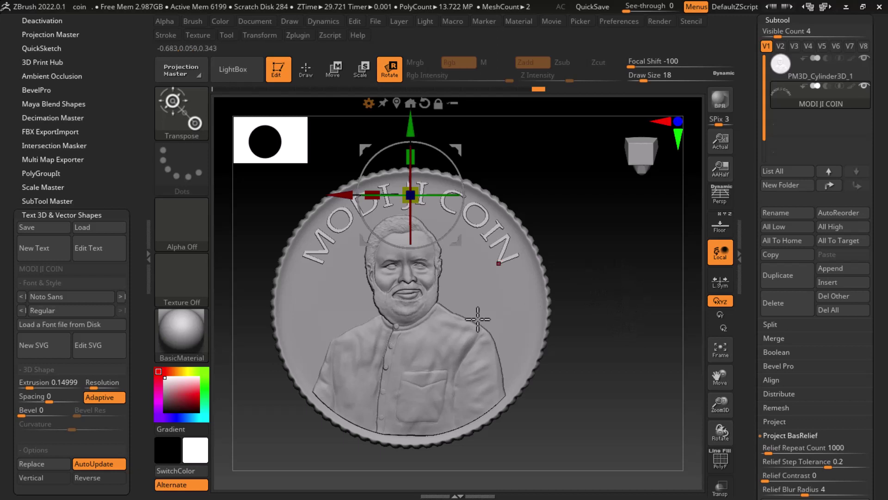
- Return to Draw mode and apply the Gold material to the coin and lettering
click(305, 71)
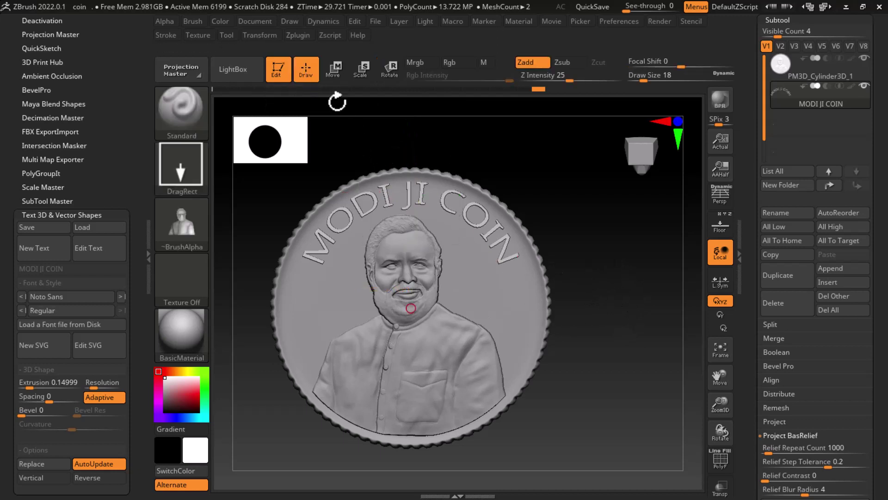
drag(604, 292, 639, 287)
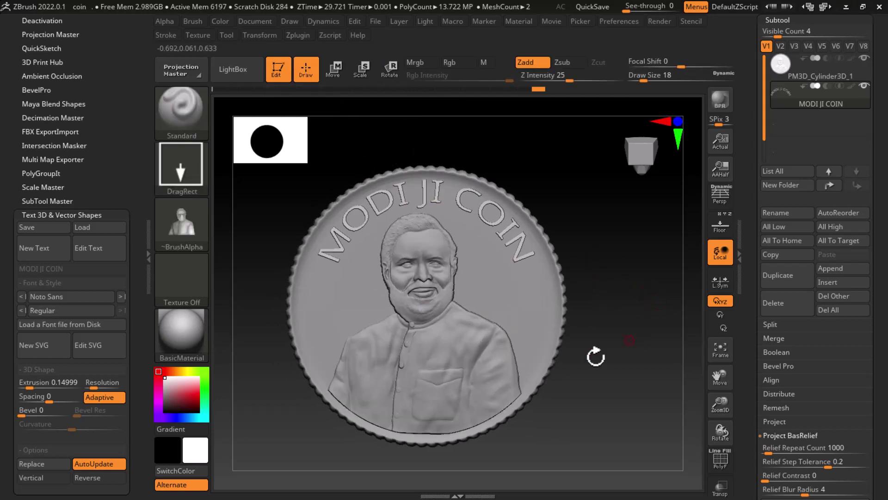
click(181, 352)
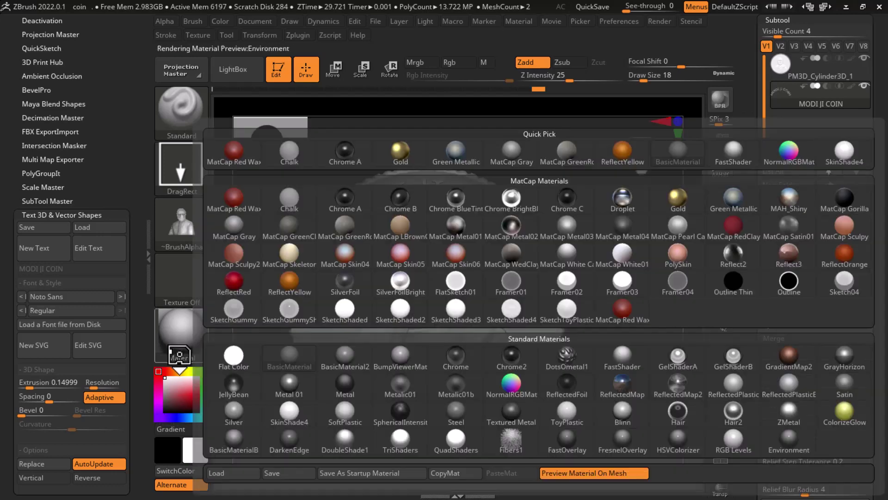
click(400, 152)
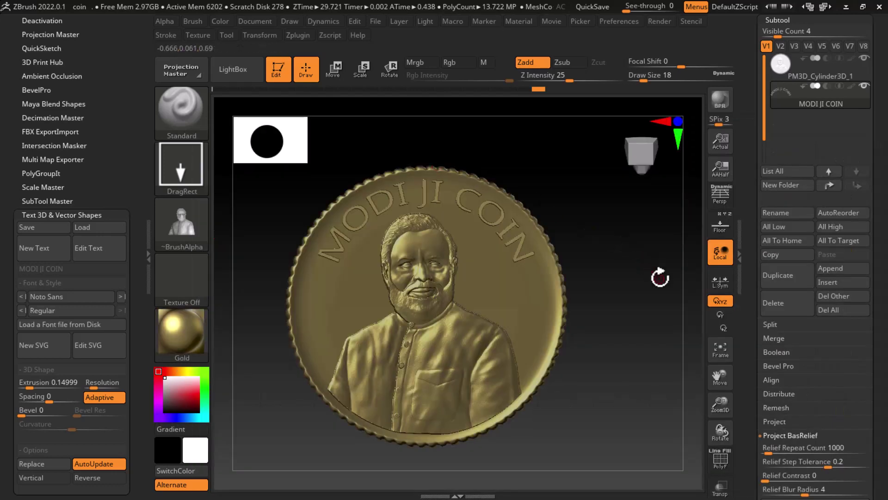
mouse_move(660, 278)
mouse_down()
mouse_move(603, 287)
mouse_move(668, 289)
mouse_up()
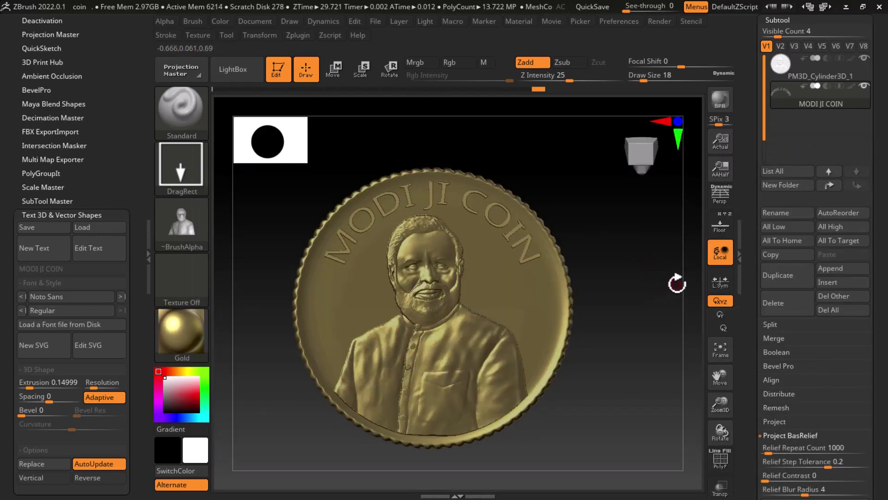
- Undo the stray mask change made to the lettering
key(ctrl)
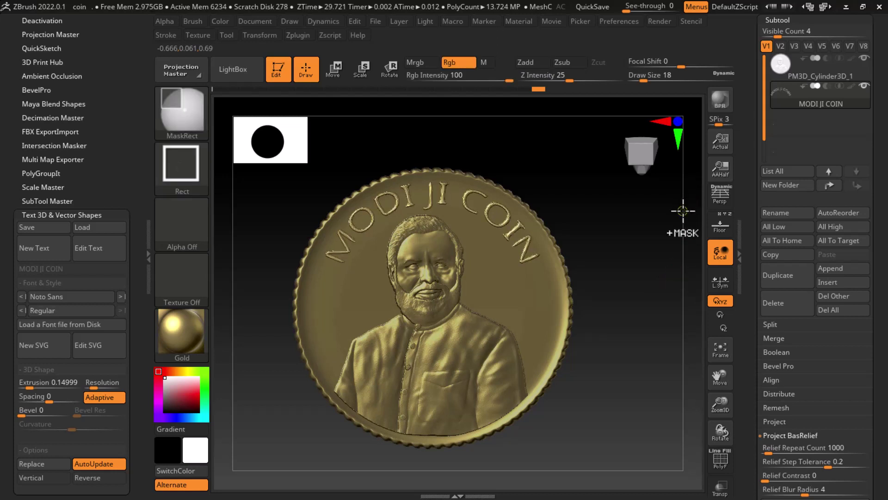
key(ctrl)
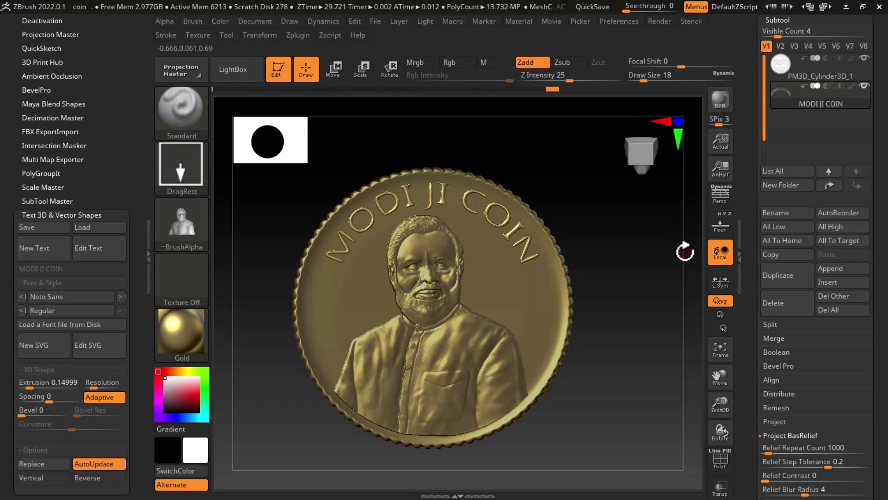
key(ctrl+z)
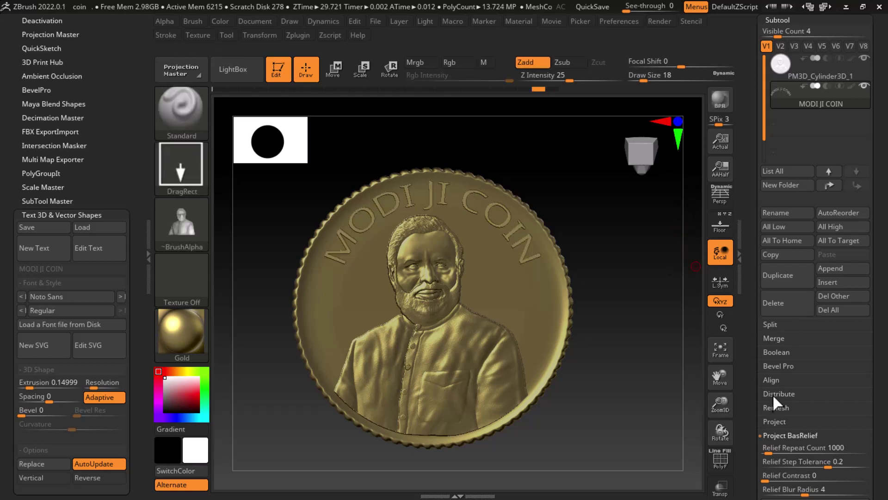
scroll(794, 357, down, 5)
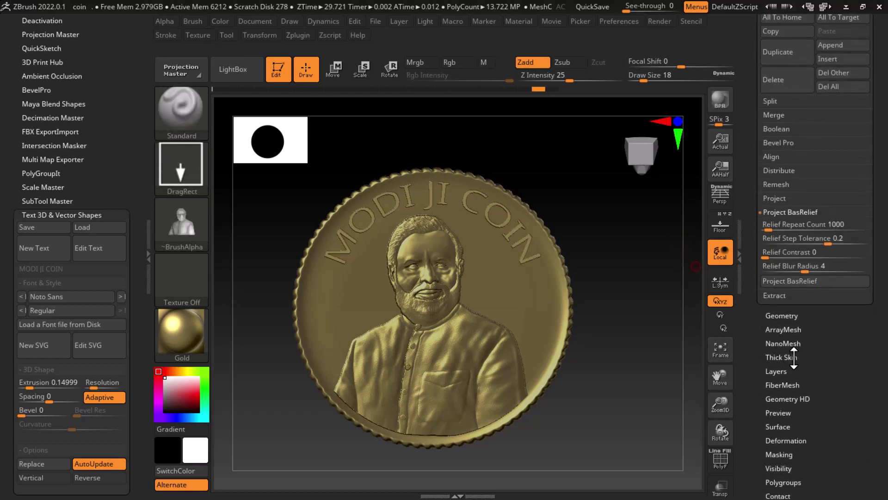
- Subdivide the coin mesh up to SDiv level 5 in Tool > Geometry
click(787, 316)
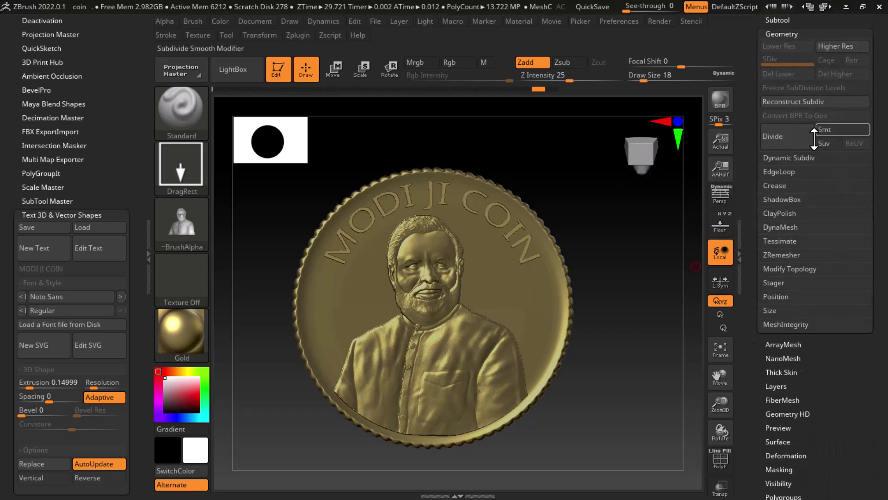
click(775, 135)
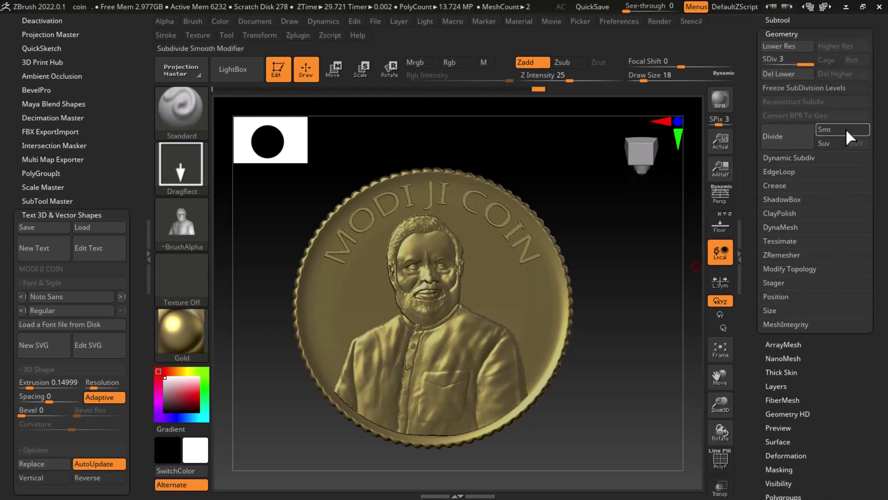
click(781, 132)
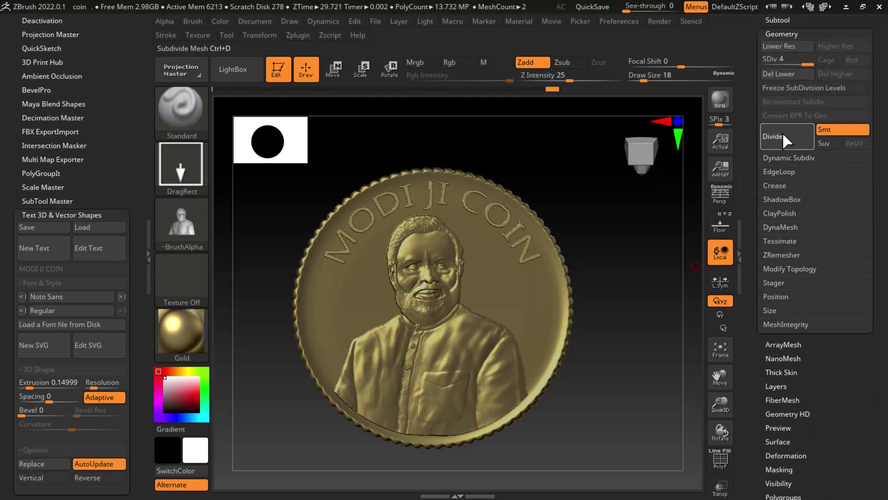
click(781, 132)
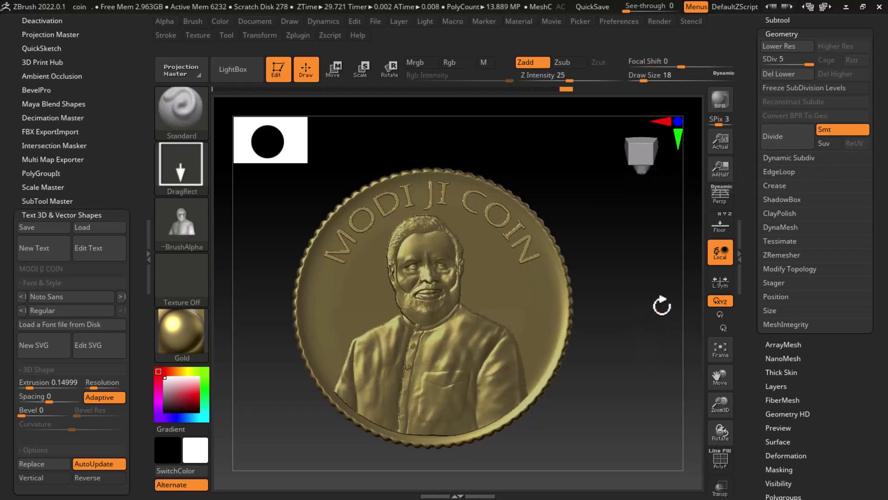
- Render a BPR preview of the gold coin from a slightly angled view
mouse_move(662, 248)
mouse_down()
mouse_move(664, 324)
mouse_move(673, 312)
mouse_move(682, 333)
mouse_move(700, 341)
mouse_move(693, 355)
mouse_move(697, 327)
mouse_up()
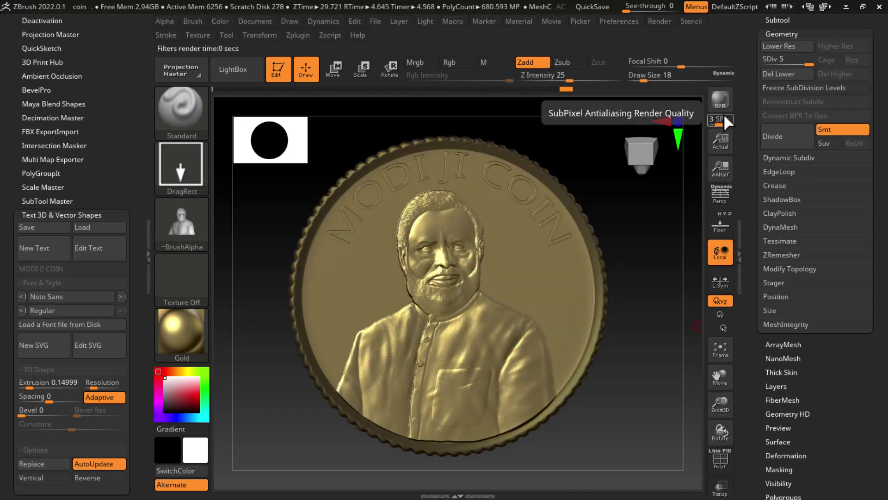
drag(678, 297, 683, 304)
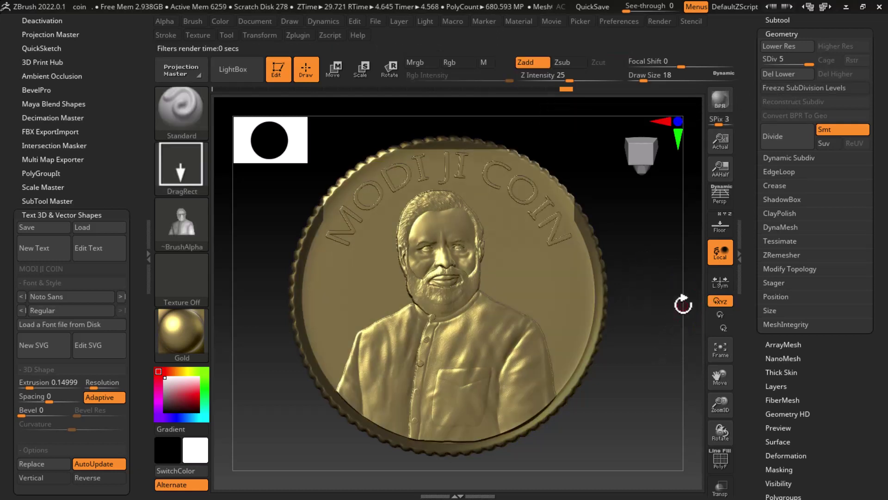
click(722, 101)
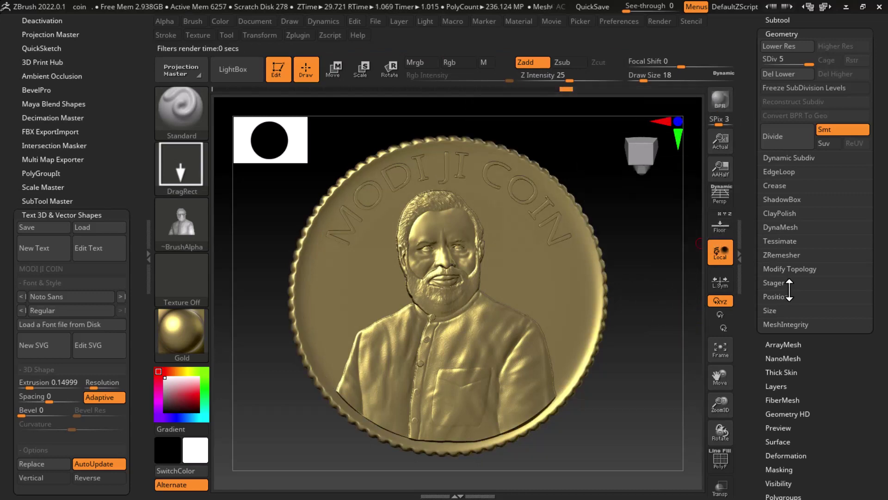
key(alt+Tab)
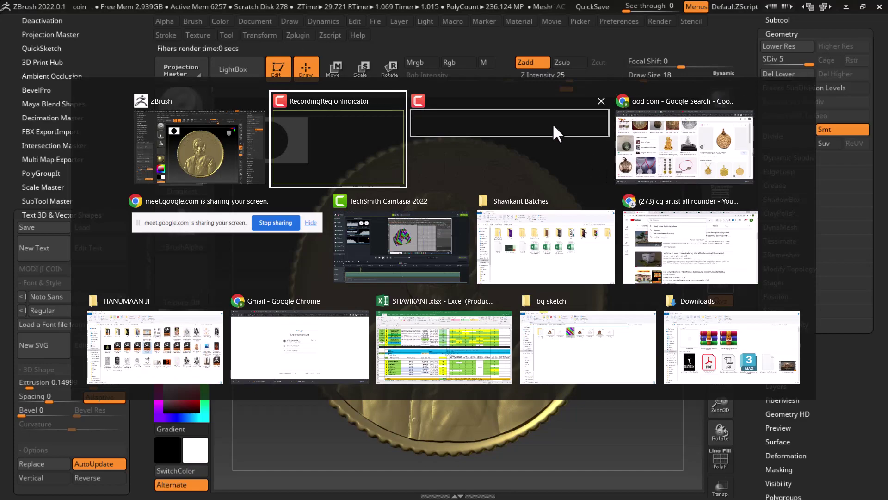